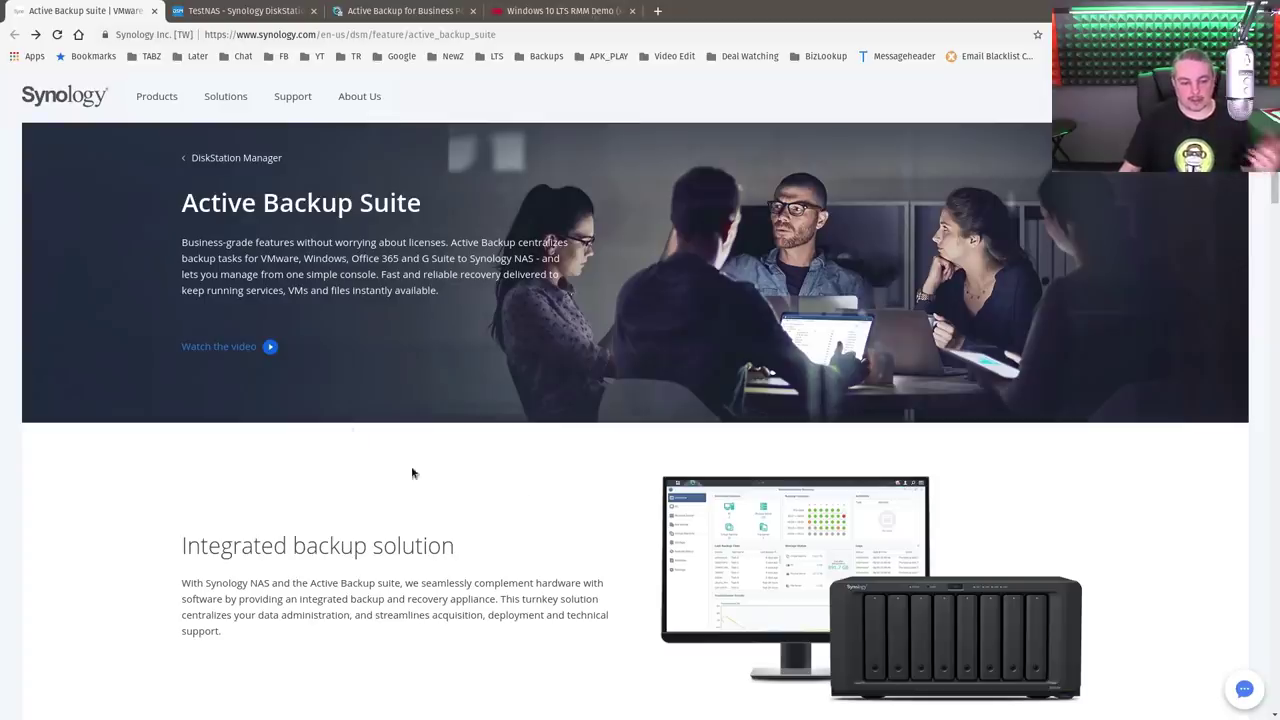
Scroll past Integrated backup solution and Make IT resilient to the Consolidate data protection section's VMware entry.
scroll(412, 474, "down", 2)
scroll(412, 474, "down", 3)
scroll(414, 476, "down", 2)
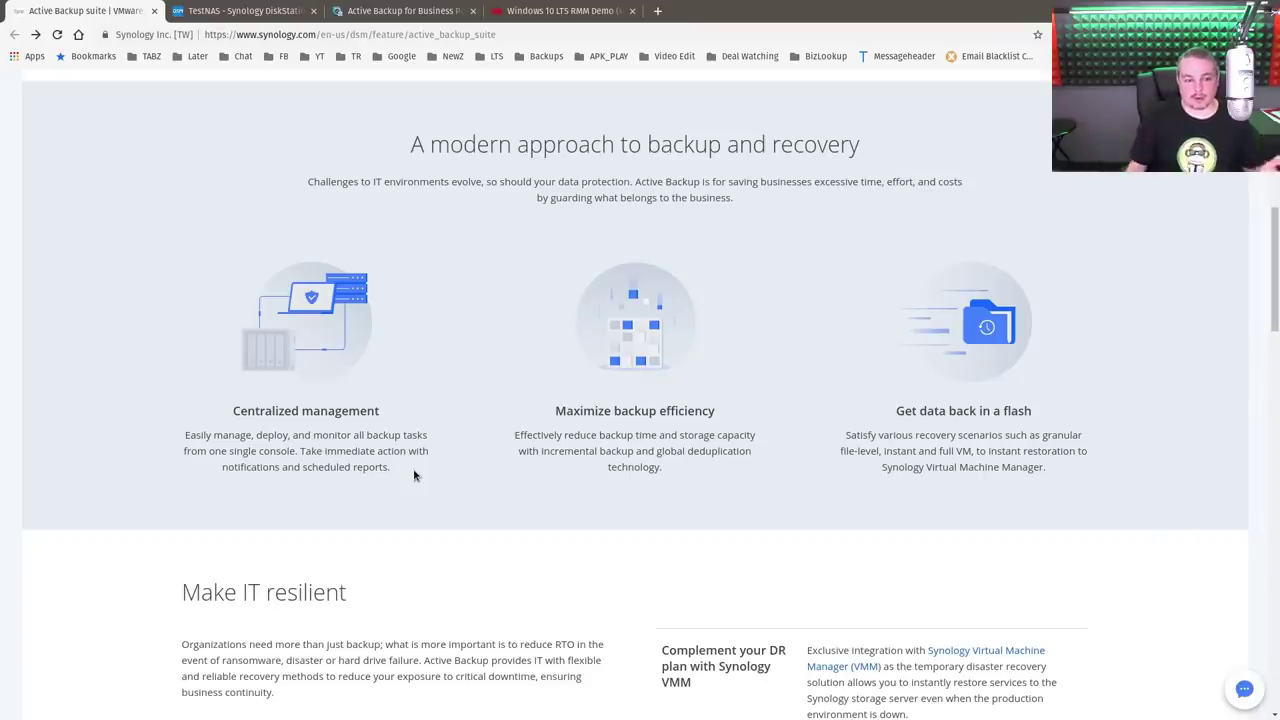
scroll(490, 450, "down", 2)
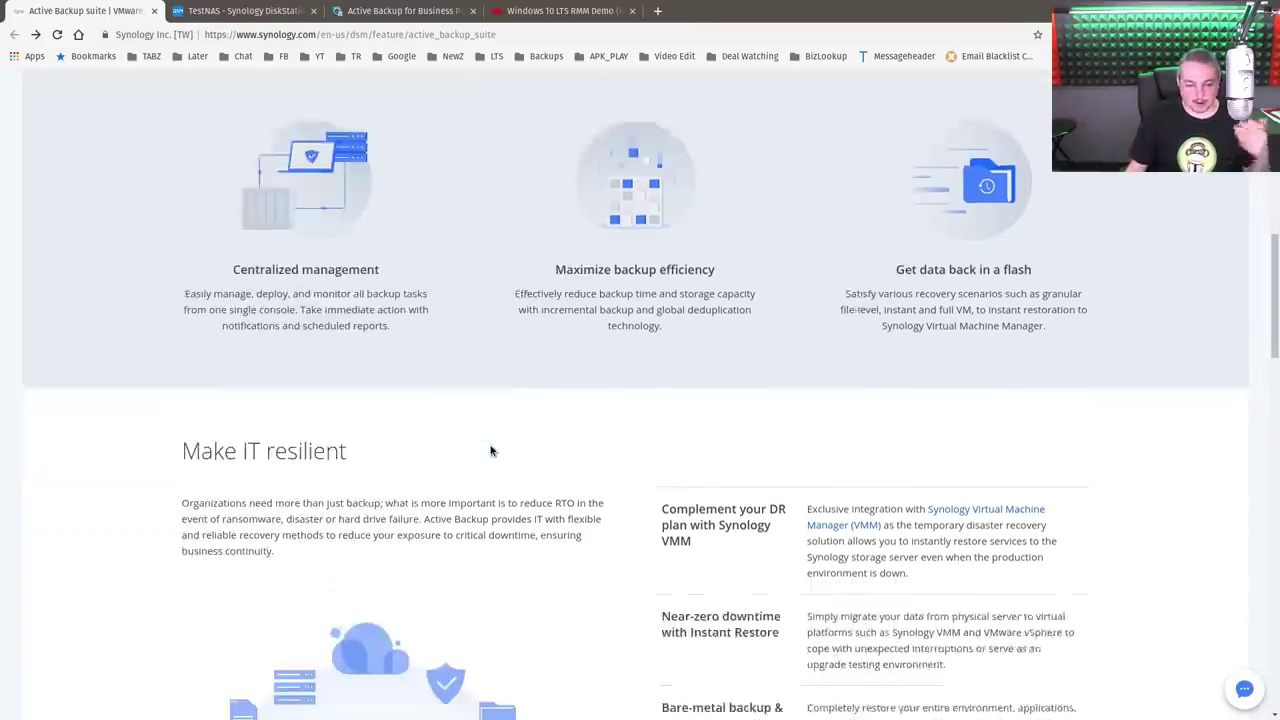
scroll(490, 450, "down", 1)
scroll(490, 450, "down", 2)
scroll(491, 486, "down", 2)
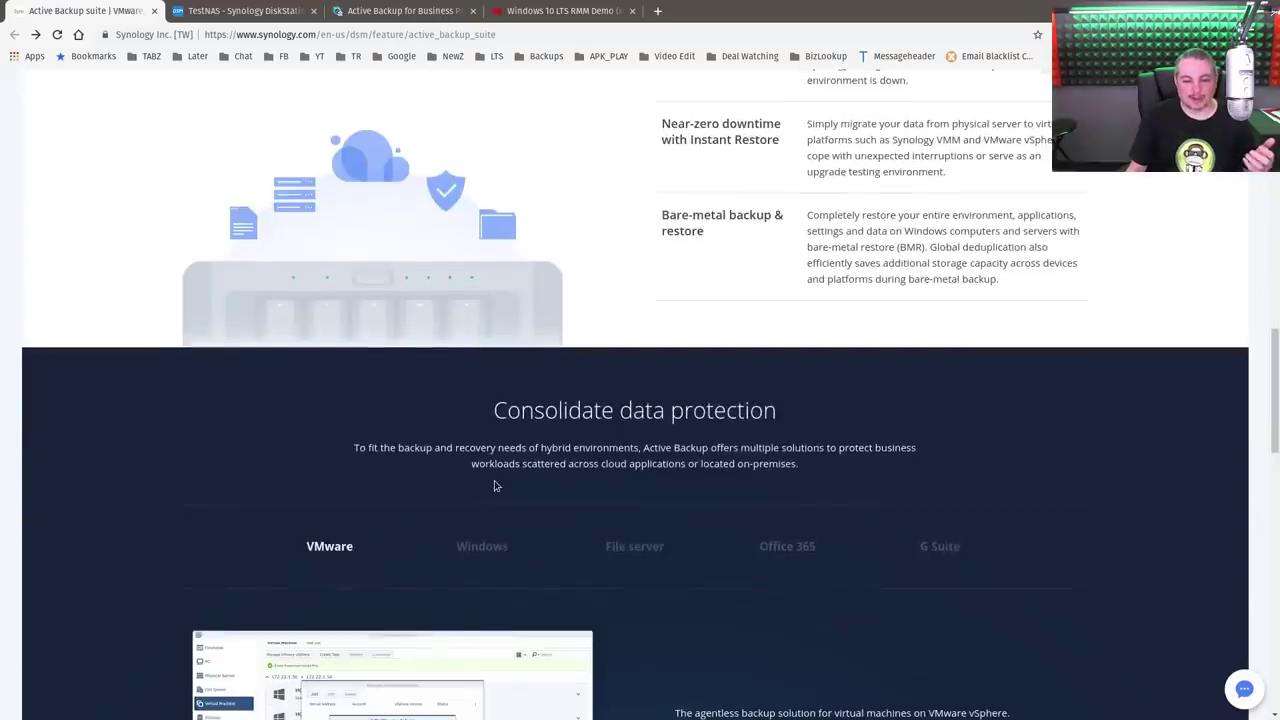
scroll(494, 486, "up", 6)
scroll(494, 486, "up", 4)
scroll(494, 486, "up", 2)
scroll(494, 486, "up", 2)
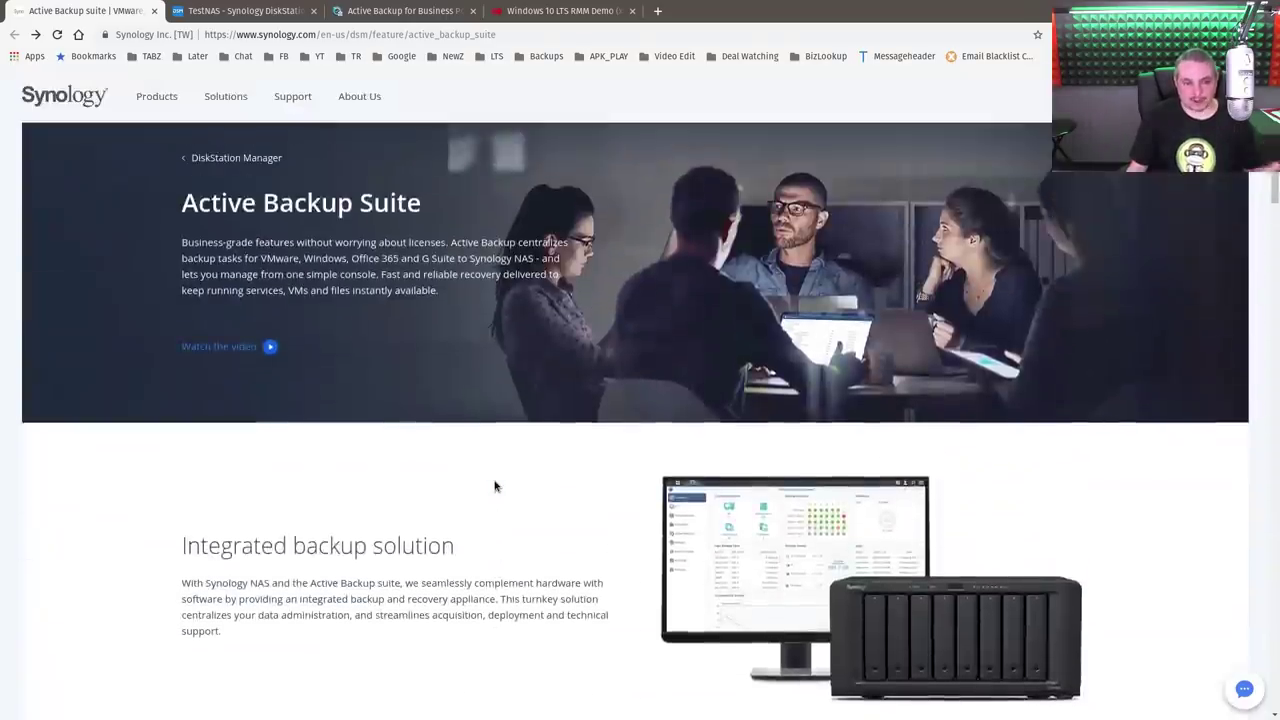
scroll(490, 476, "down", 3)
scroll(615, 634, "down", 4)
scroll(620, 628, "down", 3)
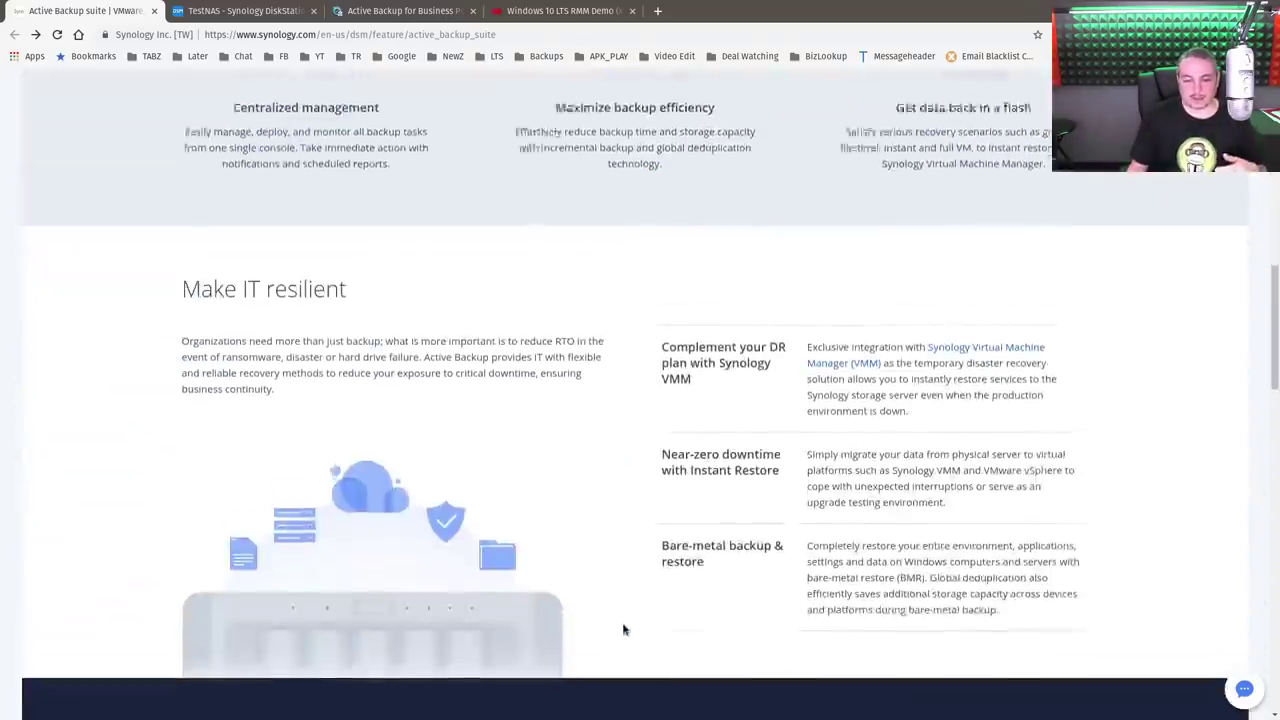
scroll(624, 621, "down", 3)
scroll(624, 621, "down", 2)
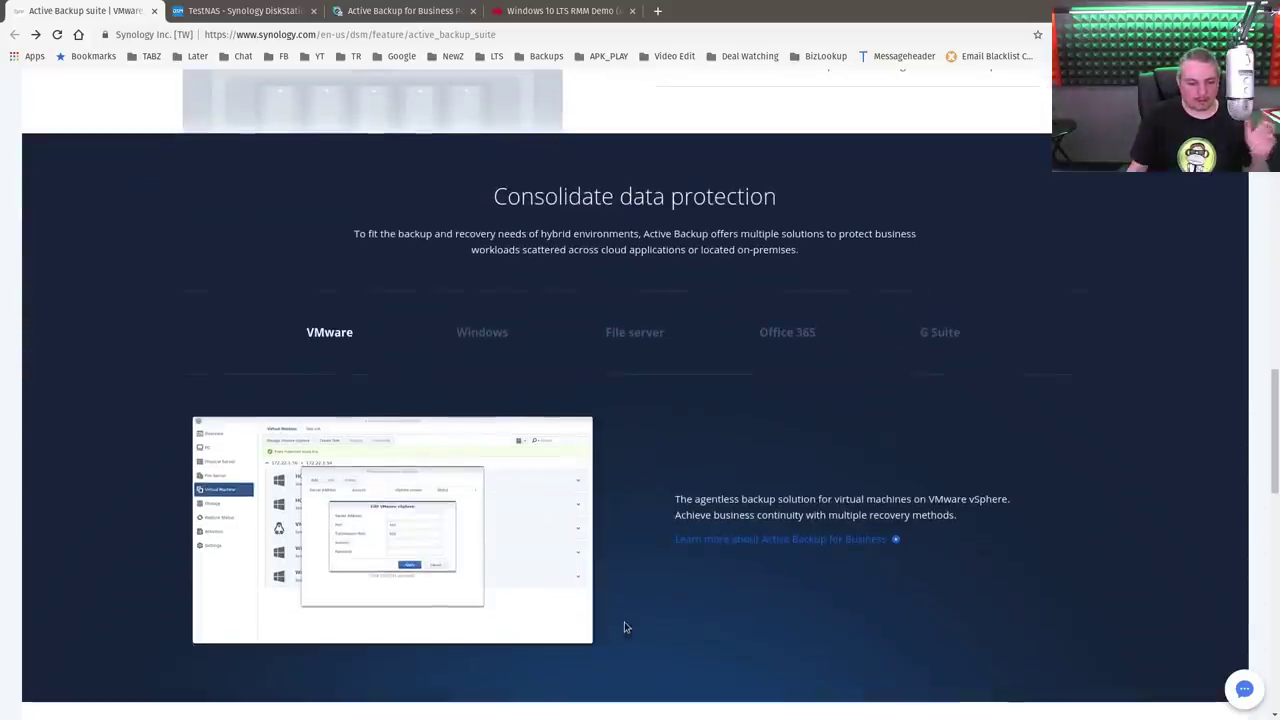
Compare the Windows, G Suite and Office 365 backup descriptions, ending on G Suite.
left_click(490, 336)
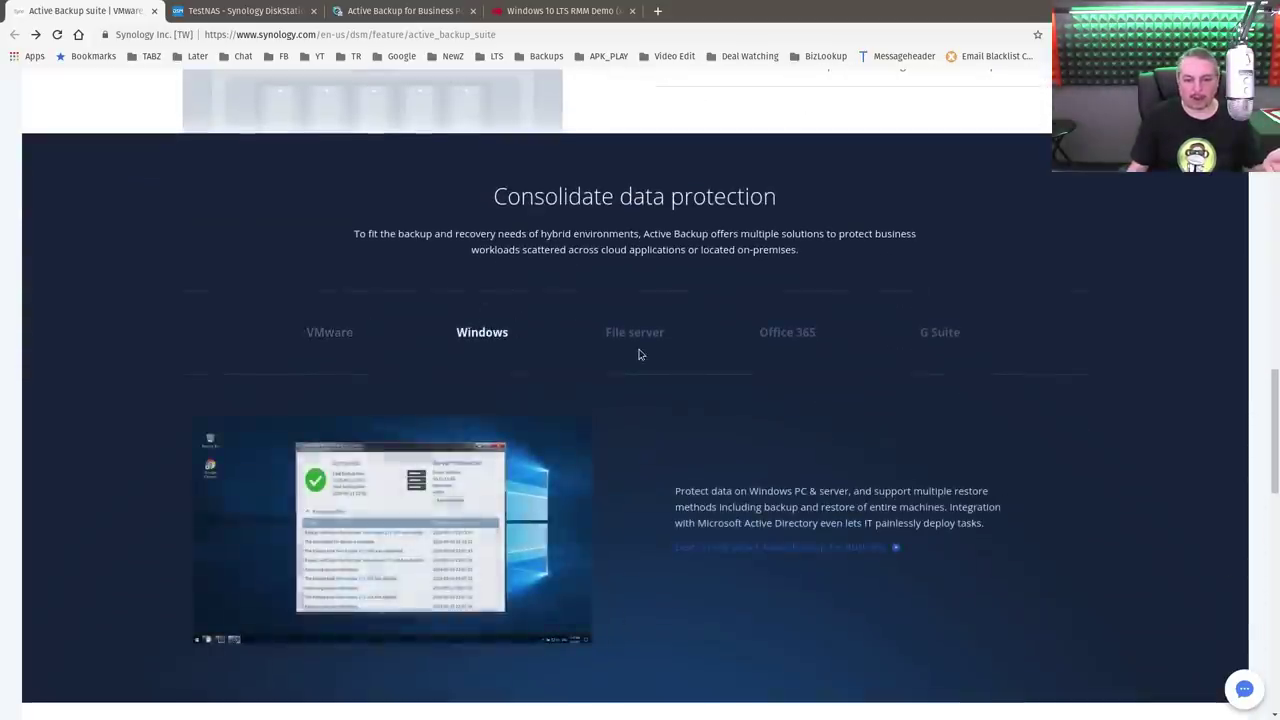
left_click(962, 343)
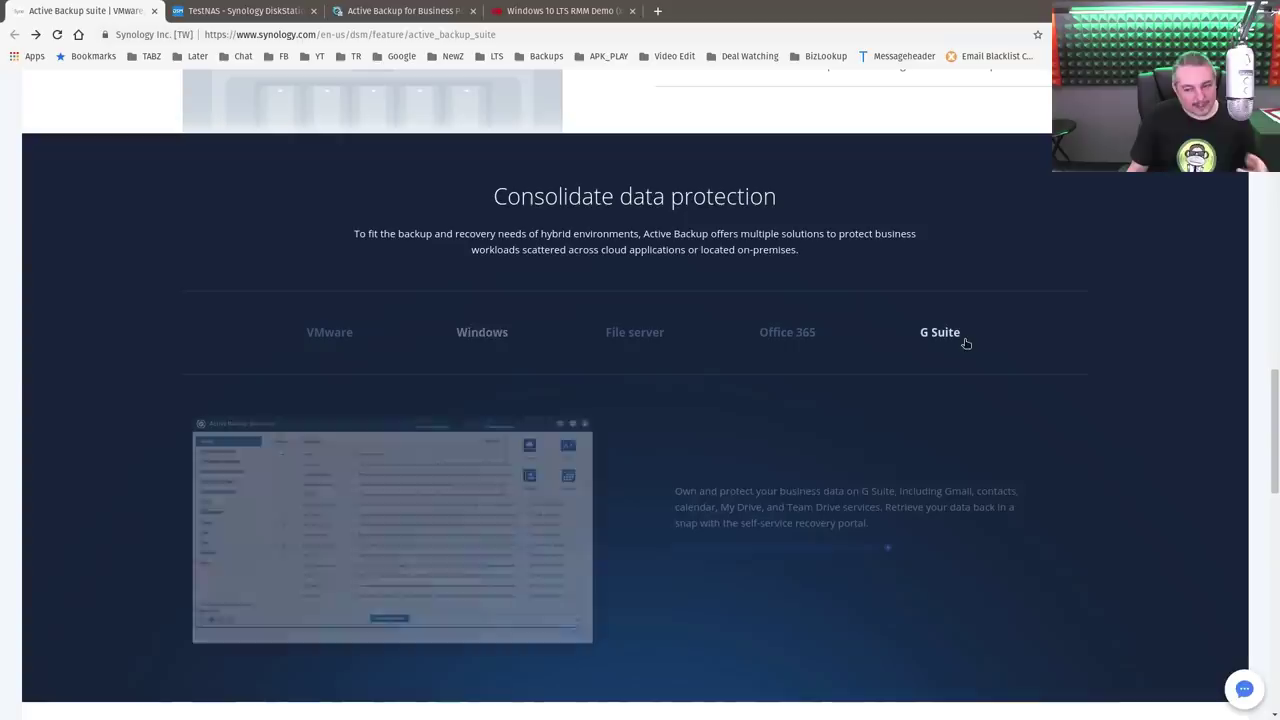
left_click(780, 340)
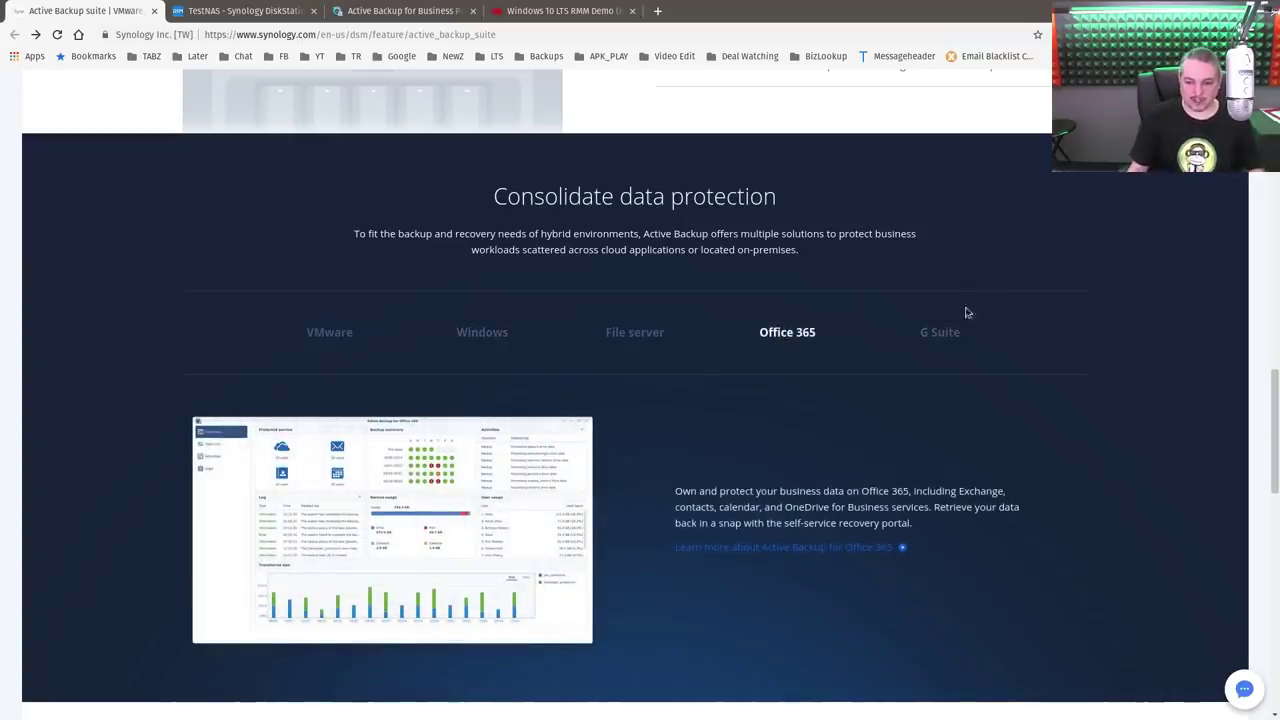
left_click(940, 332)
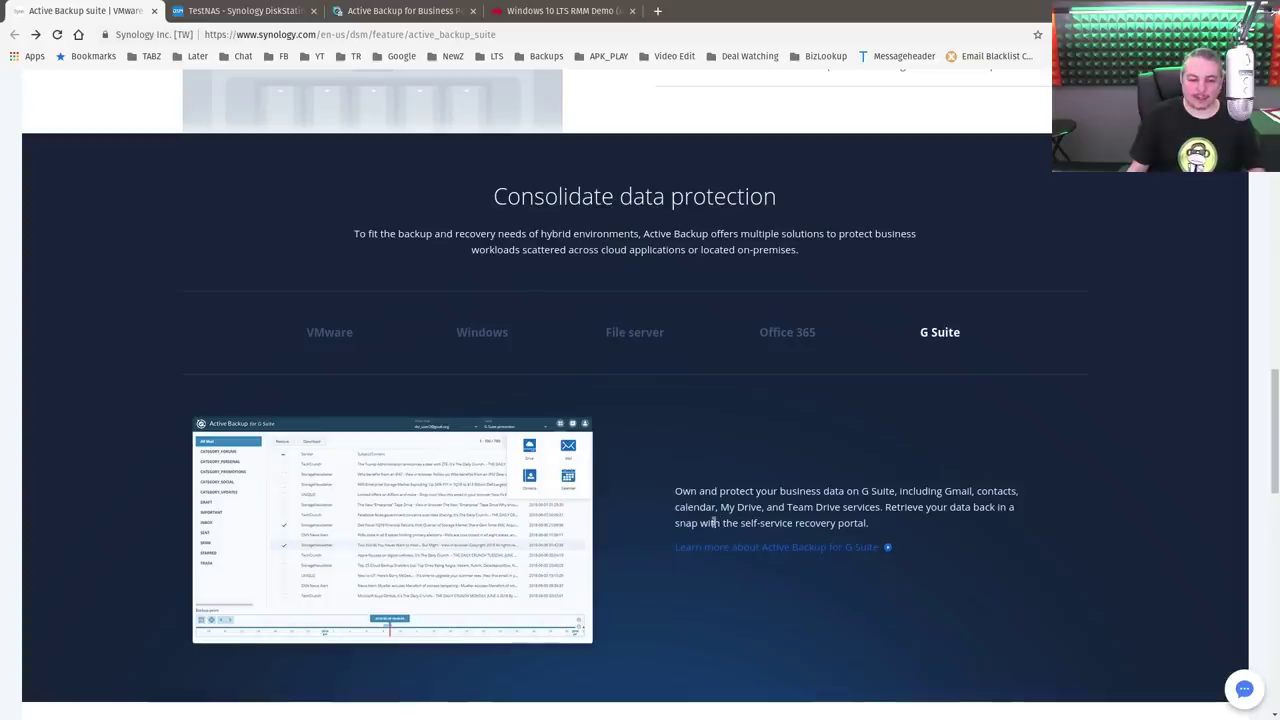
scroll(678, 540, "down", 2)
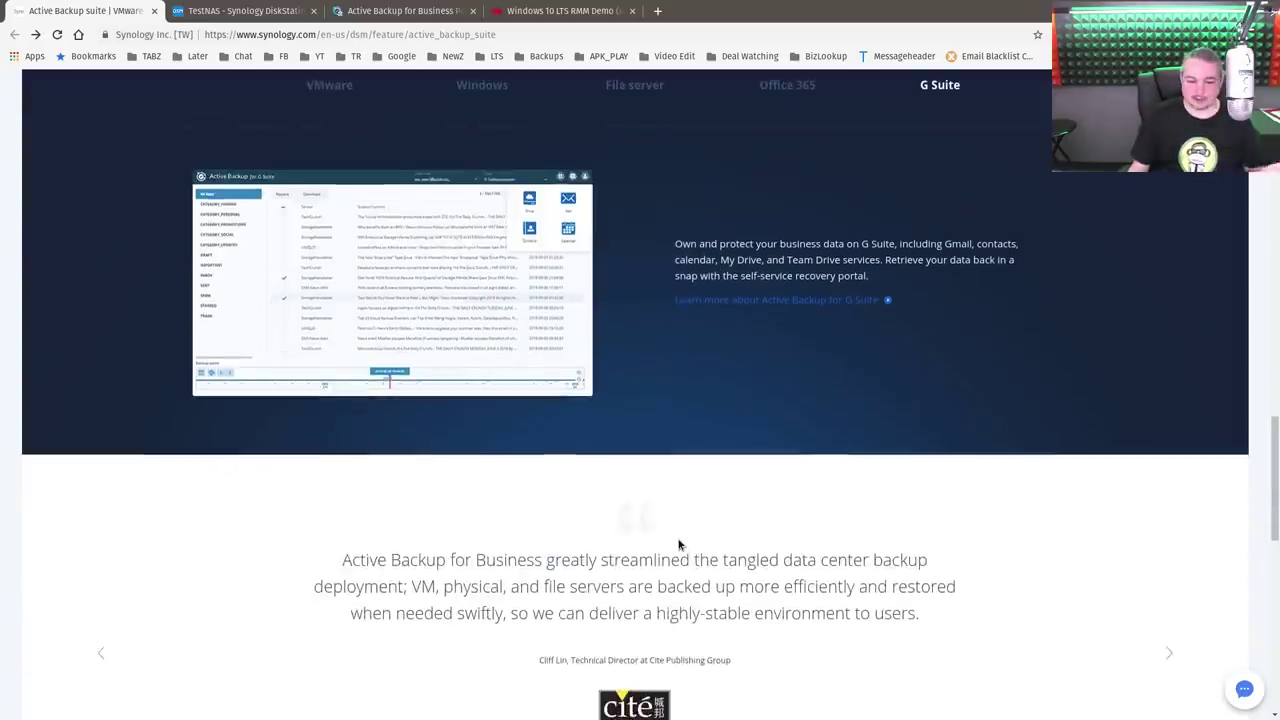
scroll(679, 543, "up", 2)
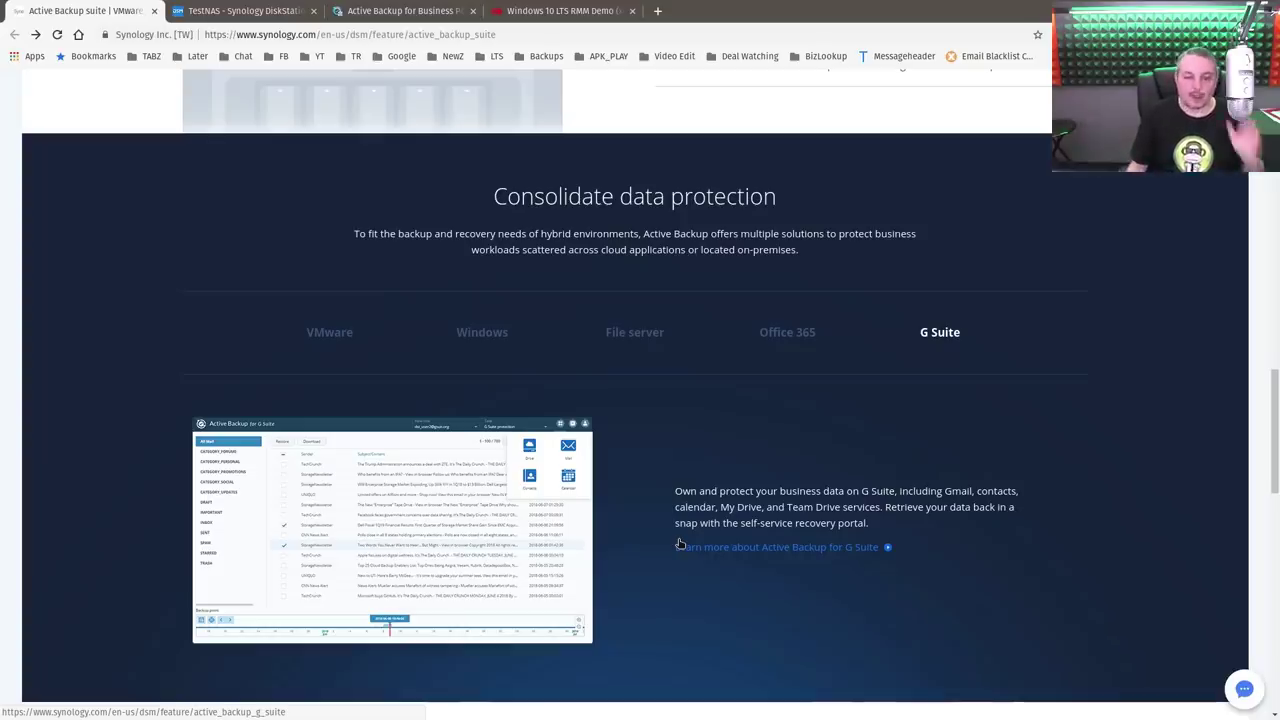
Scroll back to the top of the Active Backup Suite page.
scroll(679, 544, "up", 1)
scroll(679, 544, "up", 4)
scroll(679, 544, "up", 4)
scroll(679, 544, "up", 4)
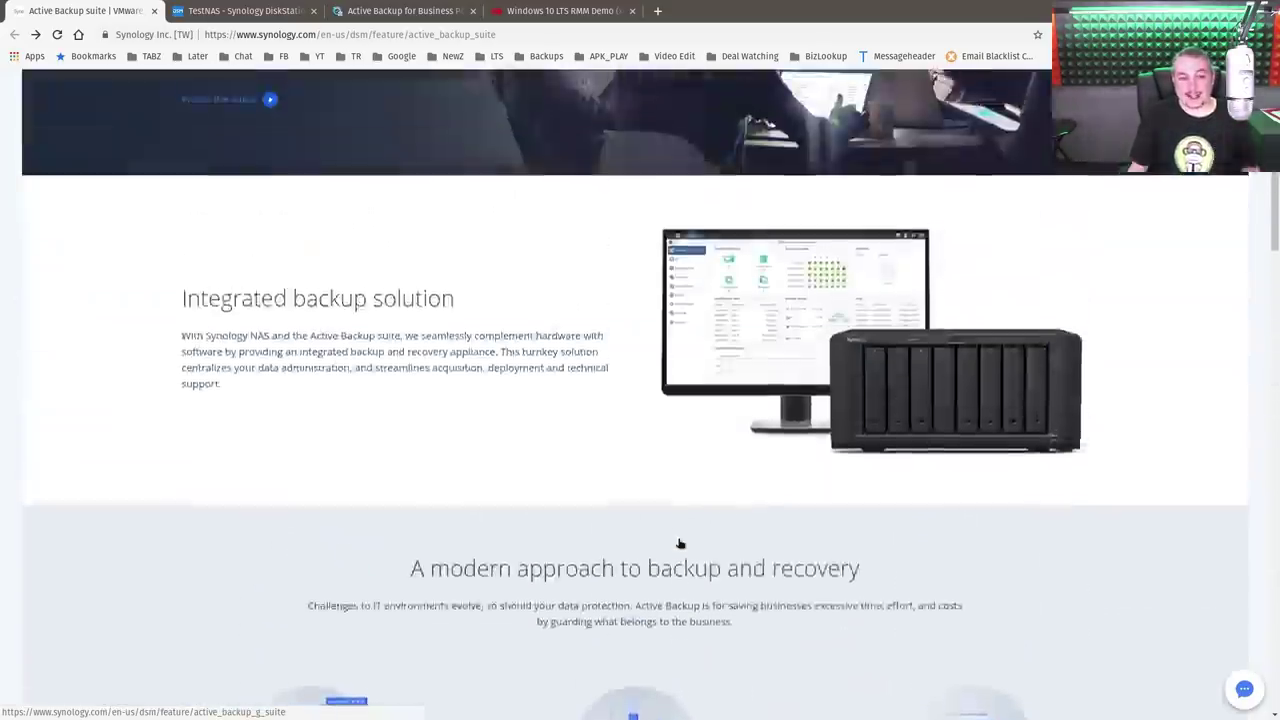
scroll(679, 544, "up", 3)
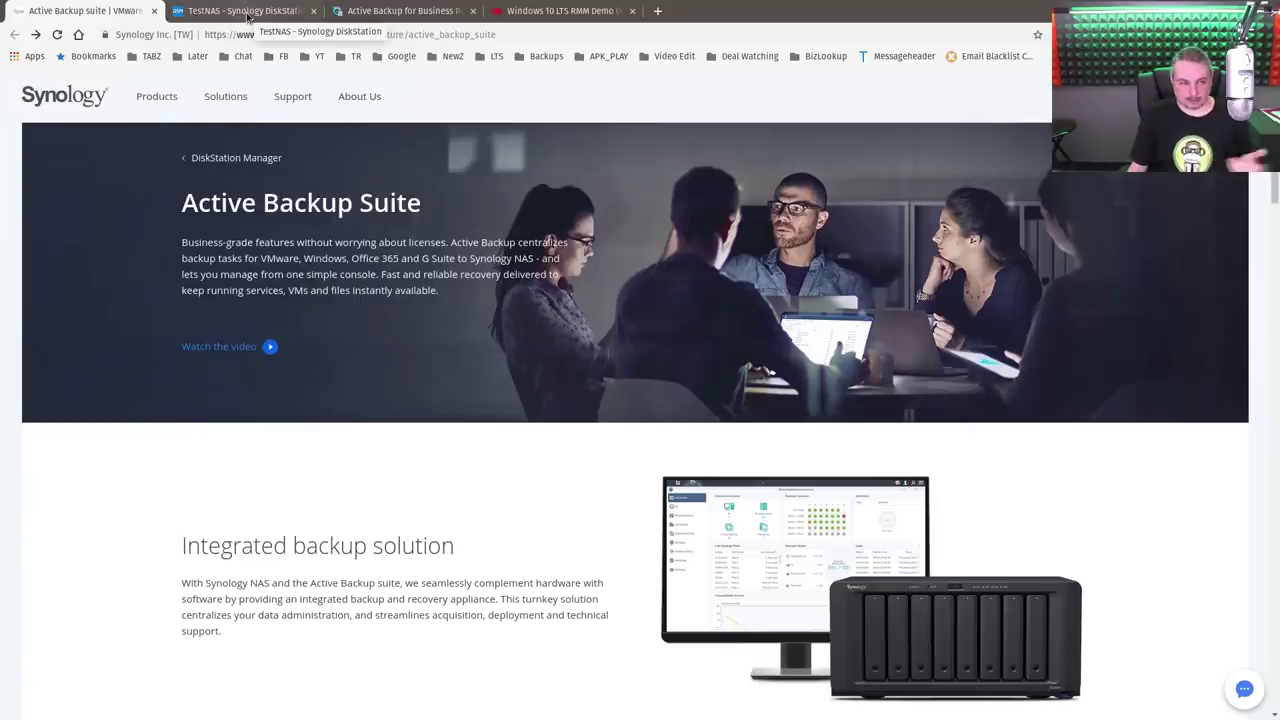
On the TestNAS tab, open File Server and preview the Add Server types without adding one.
left_click(248, 12)
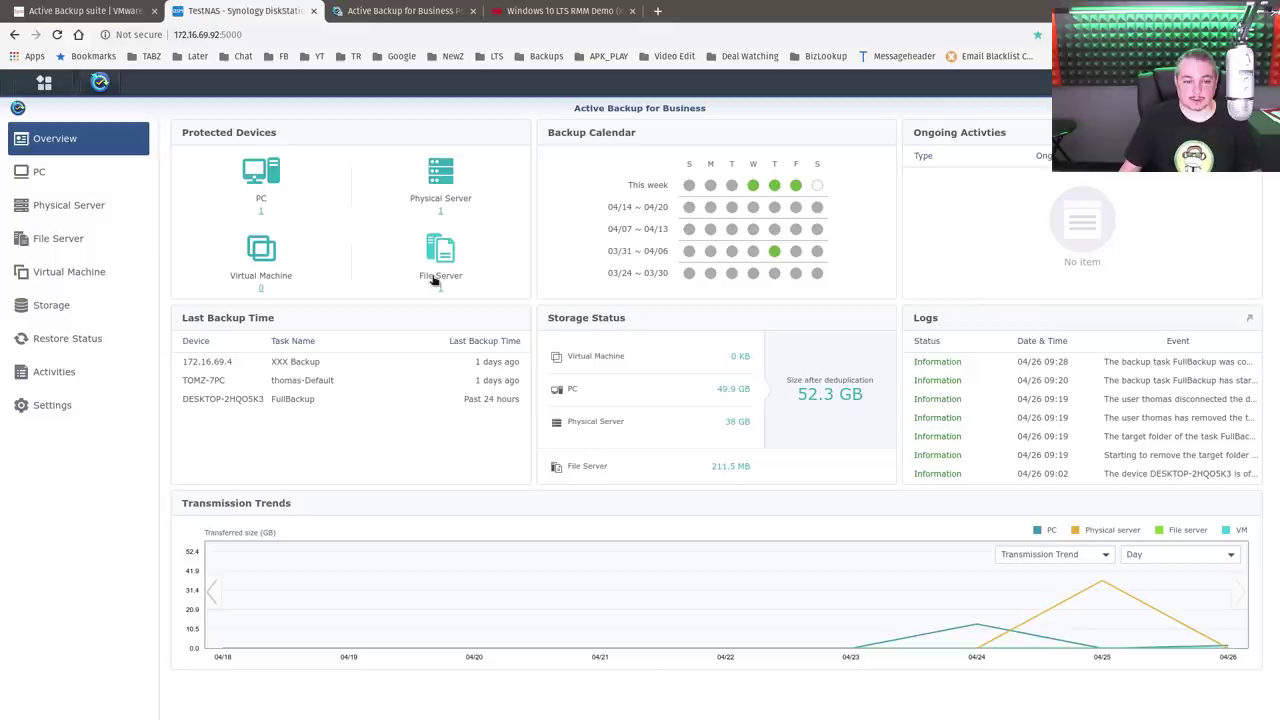
left_click(451, 263)
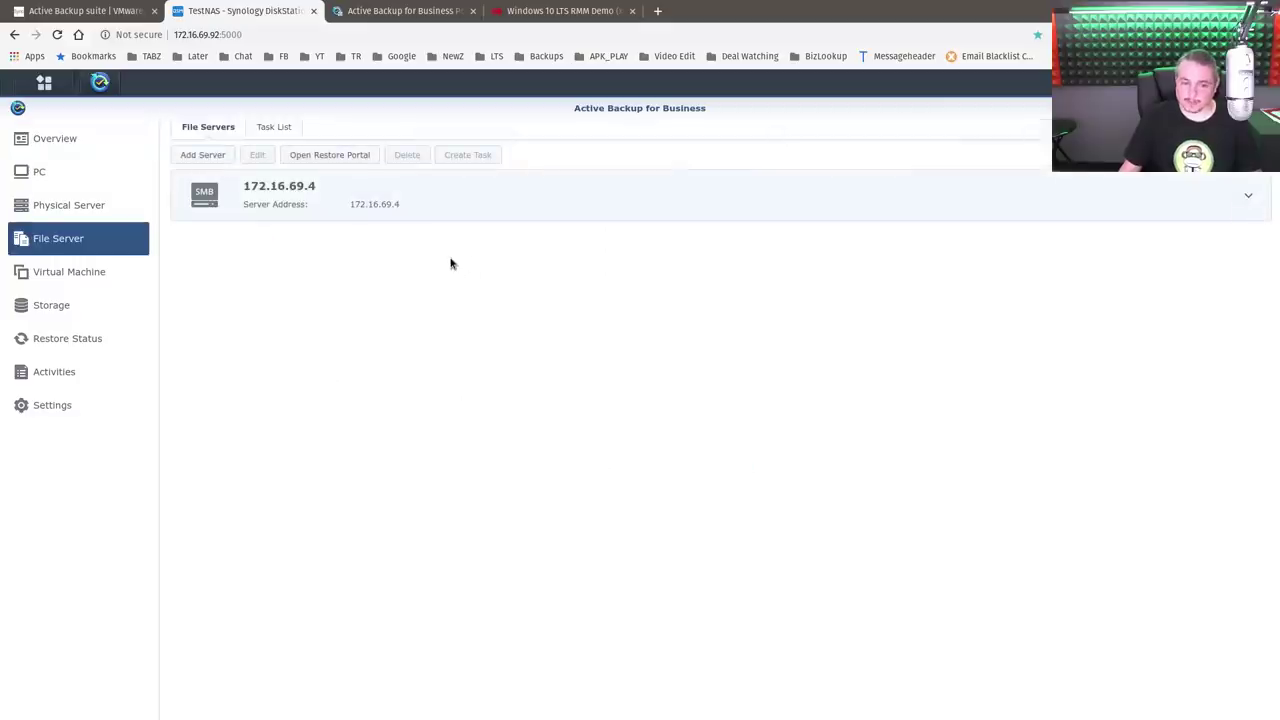
left_click(202, 155)
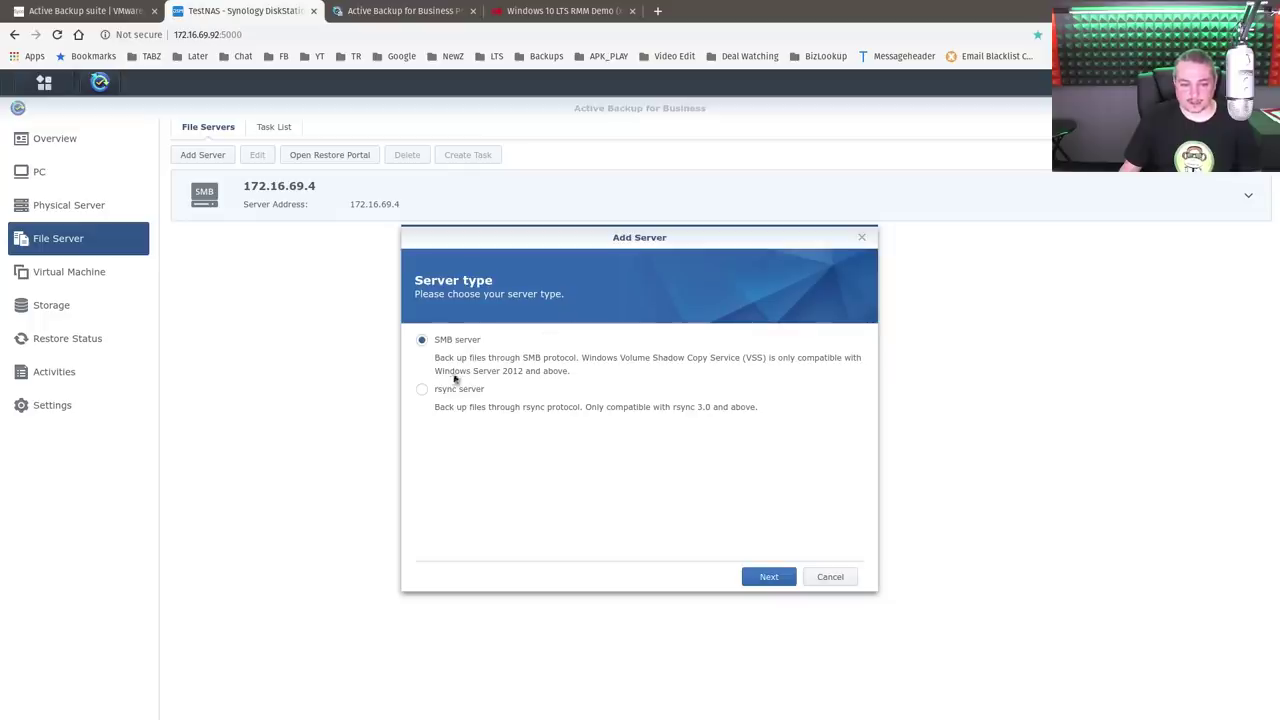
left_click(844, 579)
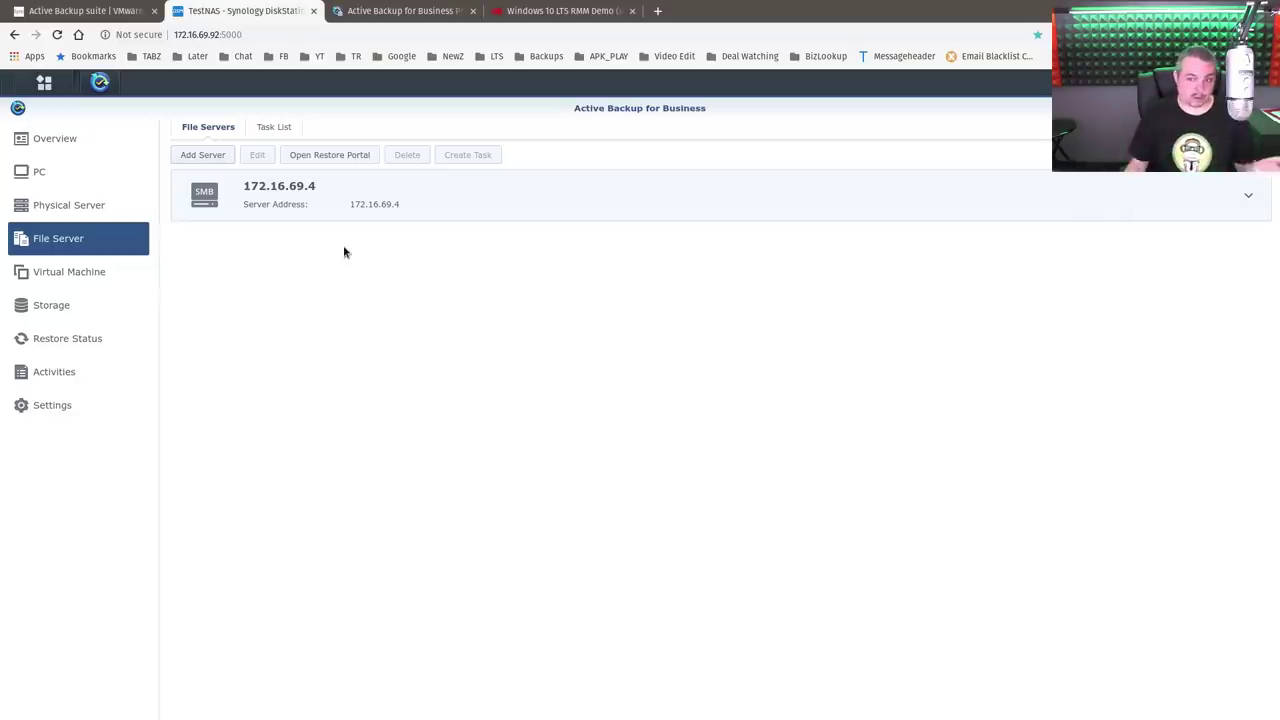
Expand server 172.16.69.4 and inspect the XXX Backup task's schedule settings without saving changes.
left_click(1248, 197)
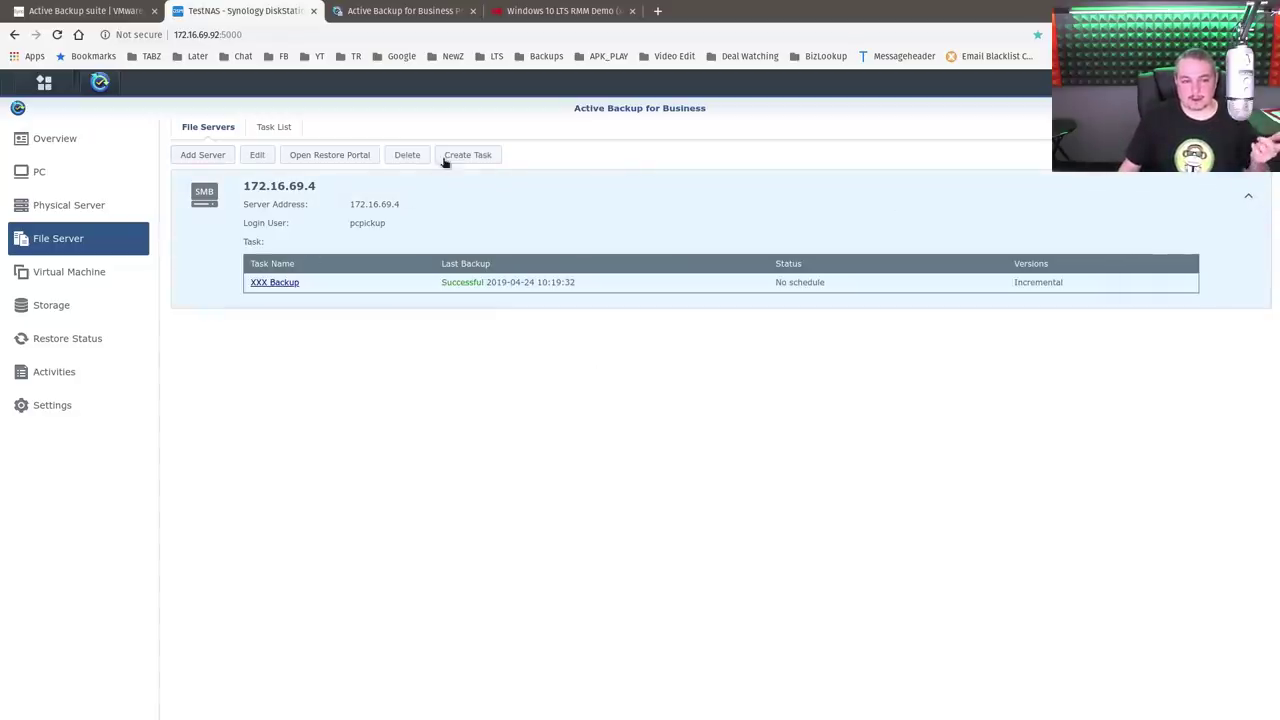
left_click(275, 127)
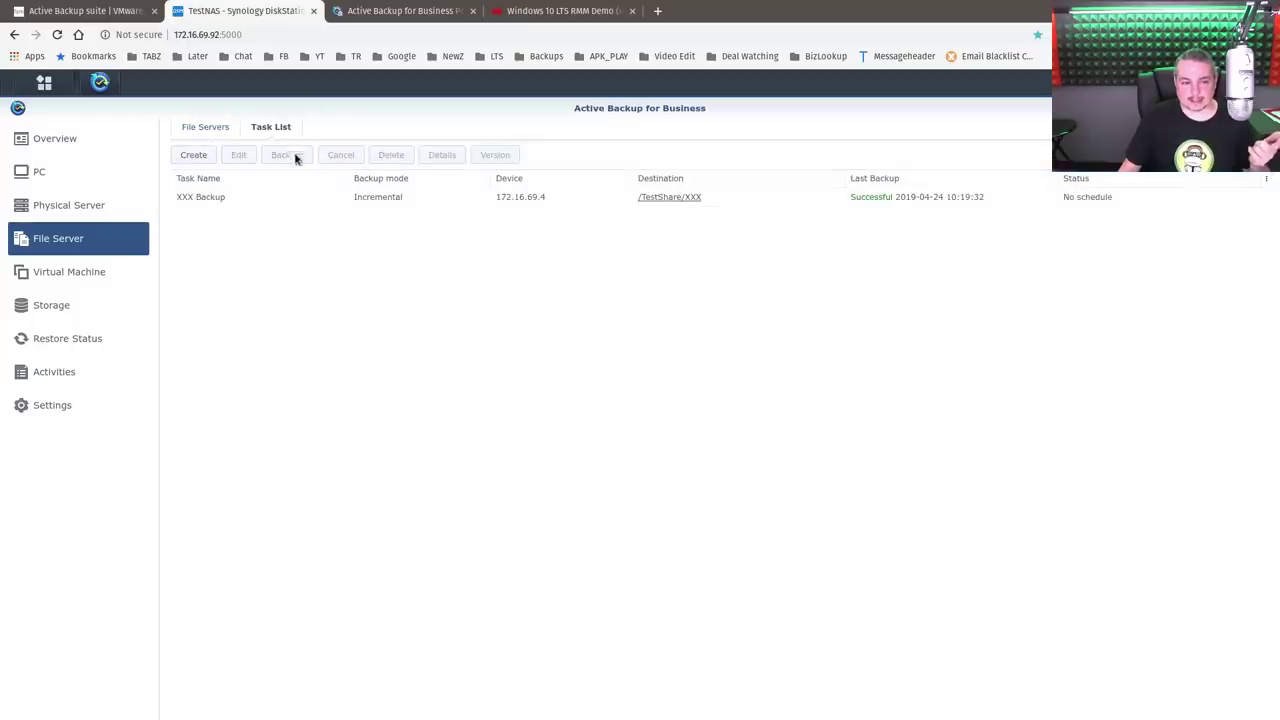
left_click(510, 198)
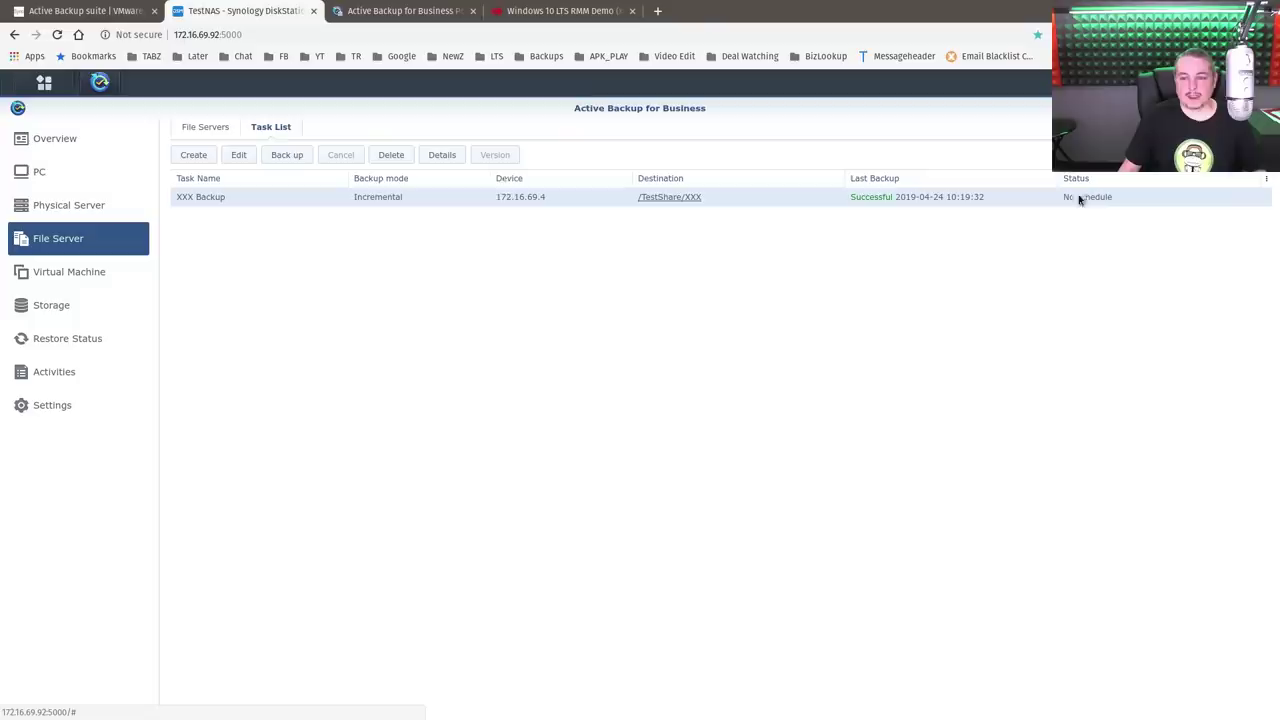
left_click(238, 155)
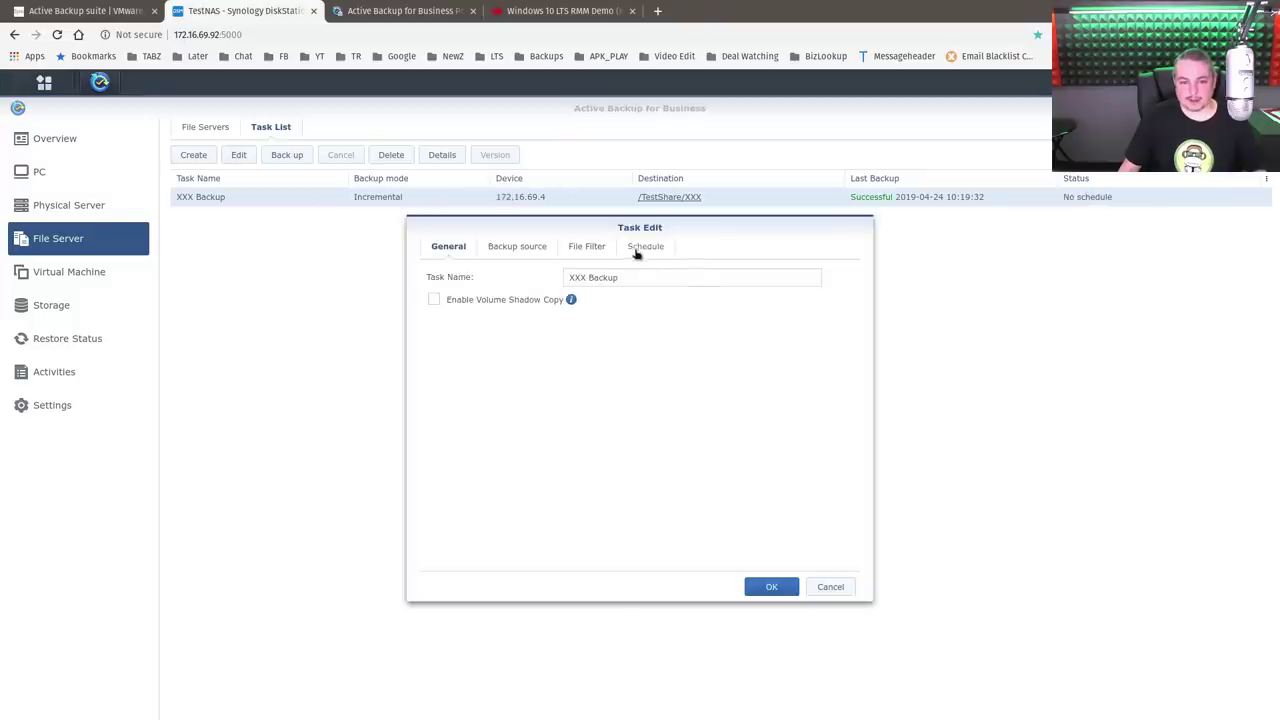
left_click(643, 248)
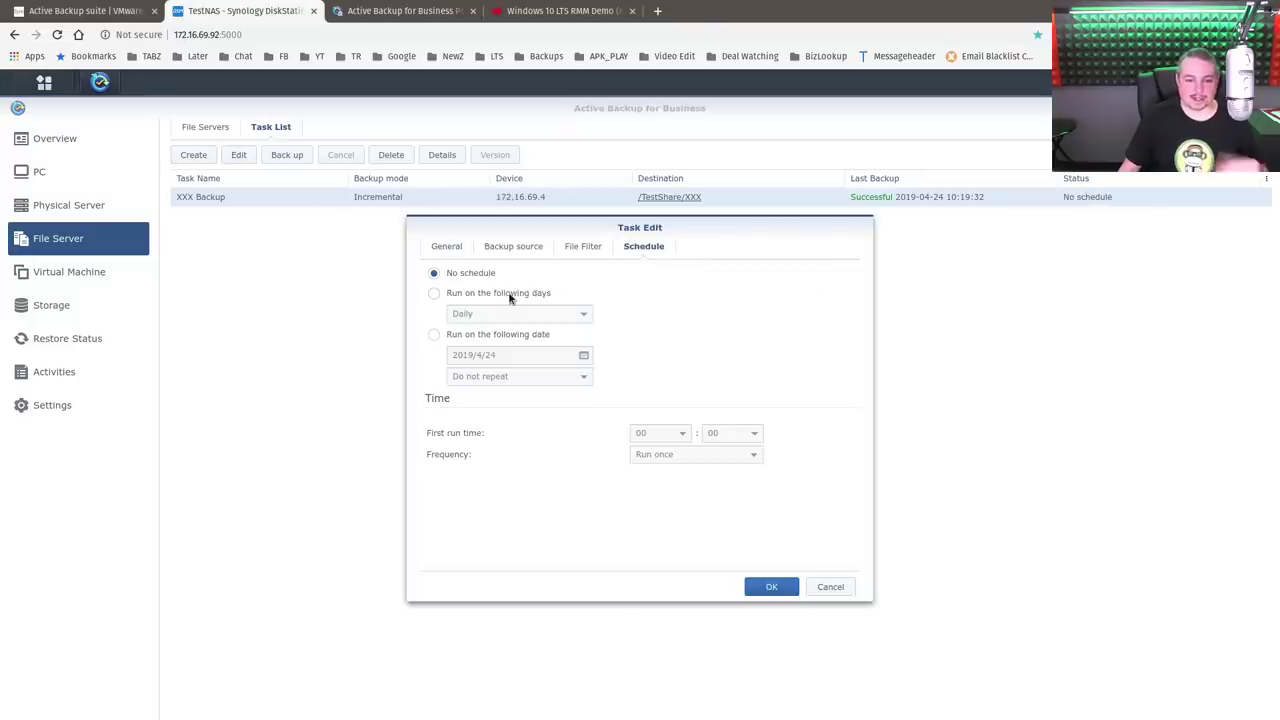
left_click(832, 588)
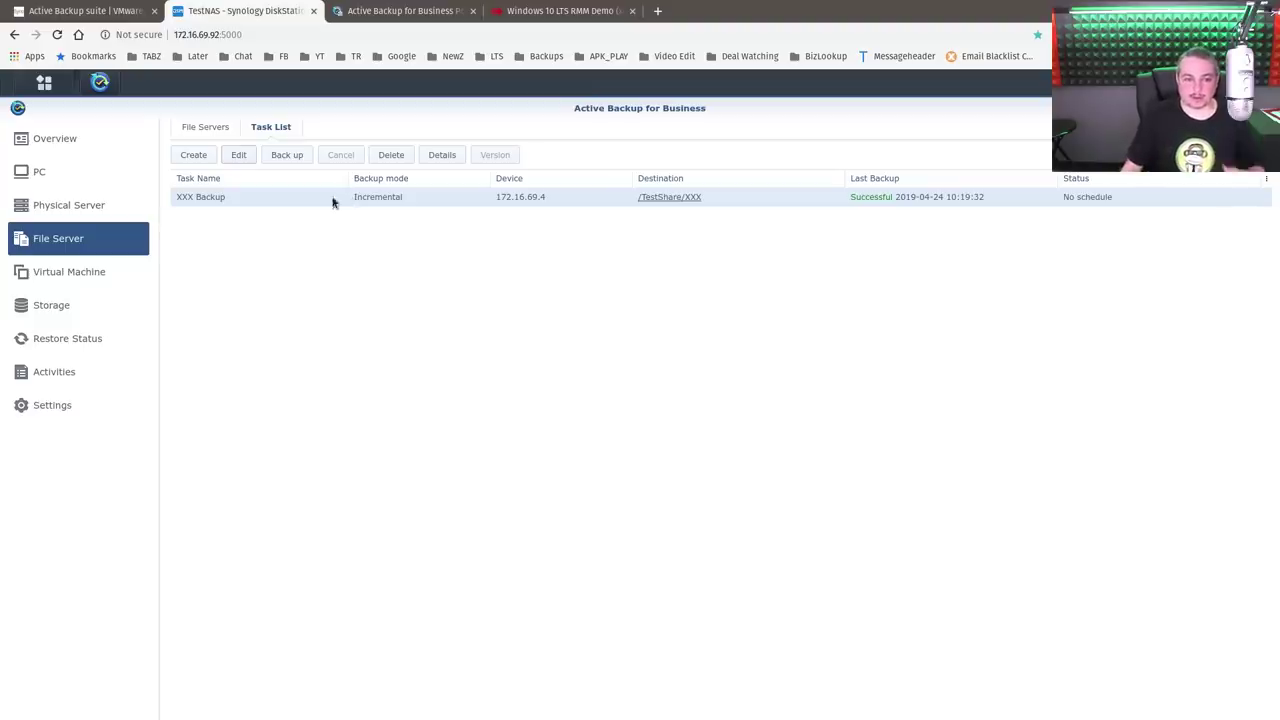
Switch between the PC and Physical Server device lists and view the Windows Add Device instructions.
left_click(204, 128)
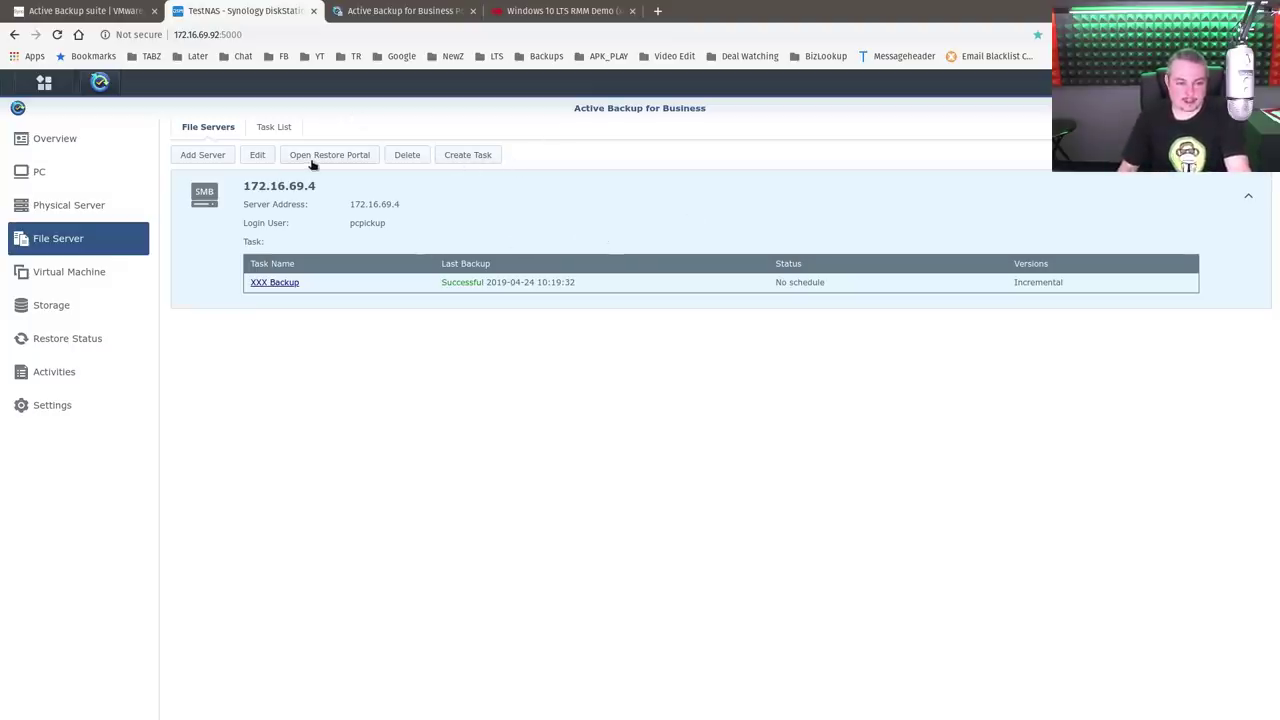
left_click(86, 171)
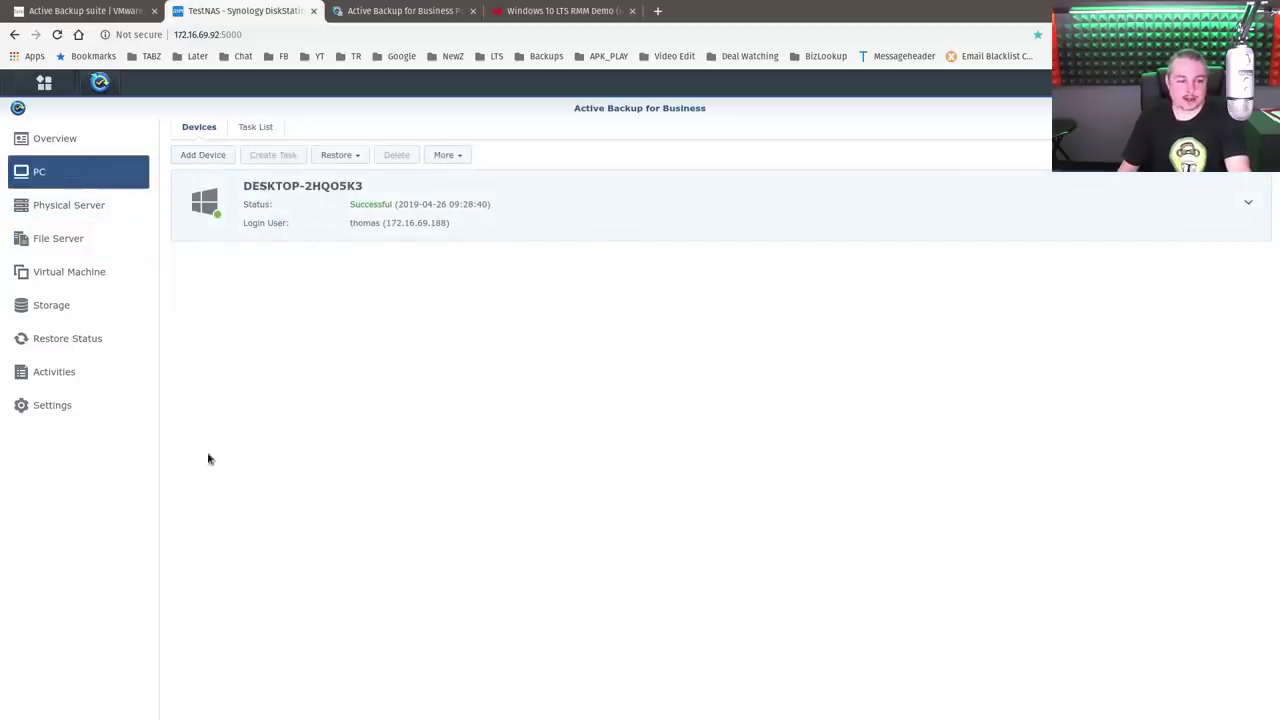
left_click(115, 206)
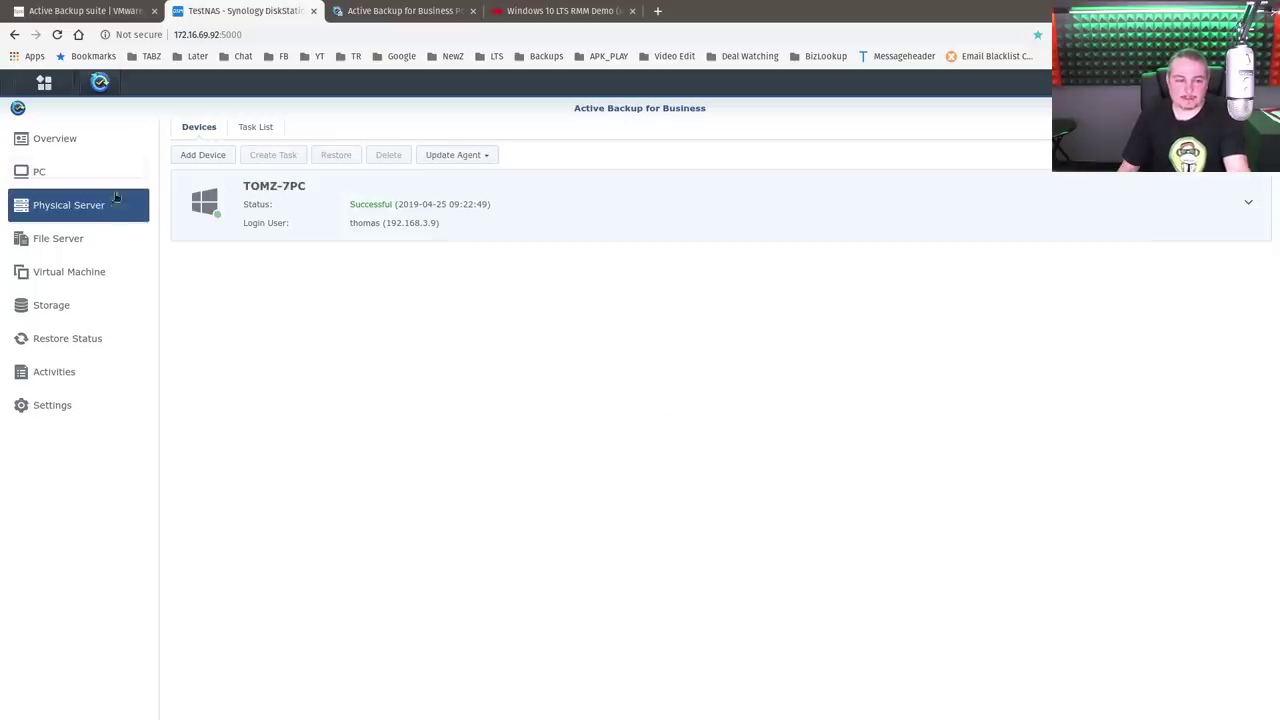
left_click(112, 172)
left_click(109, 207)
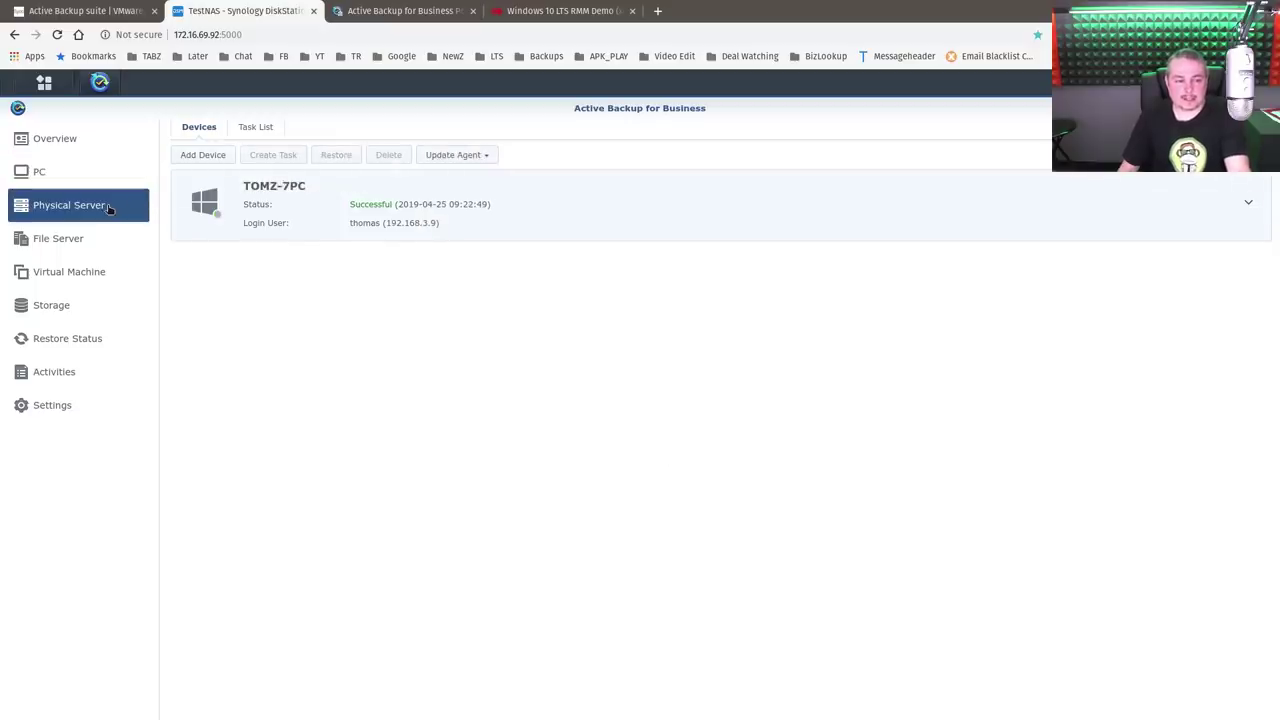
left_click(57, 174)
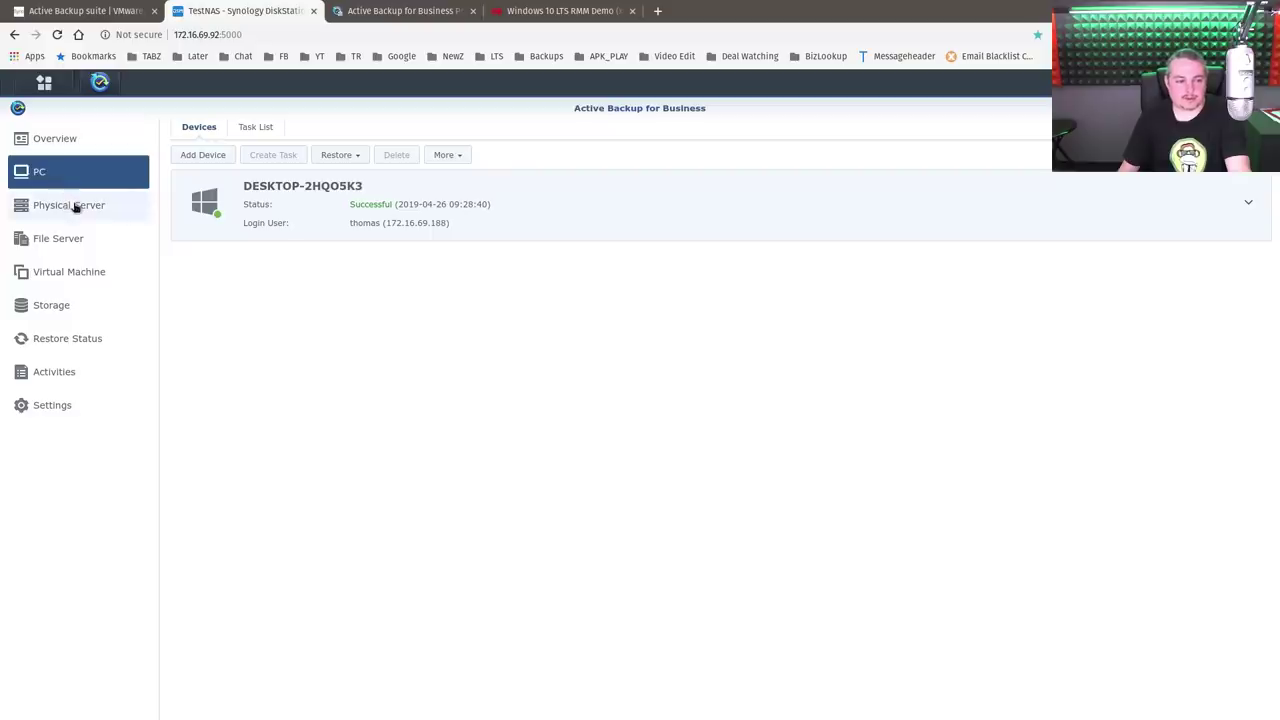
left_click(75, 206)
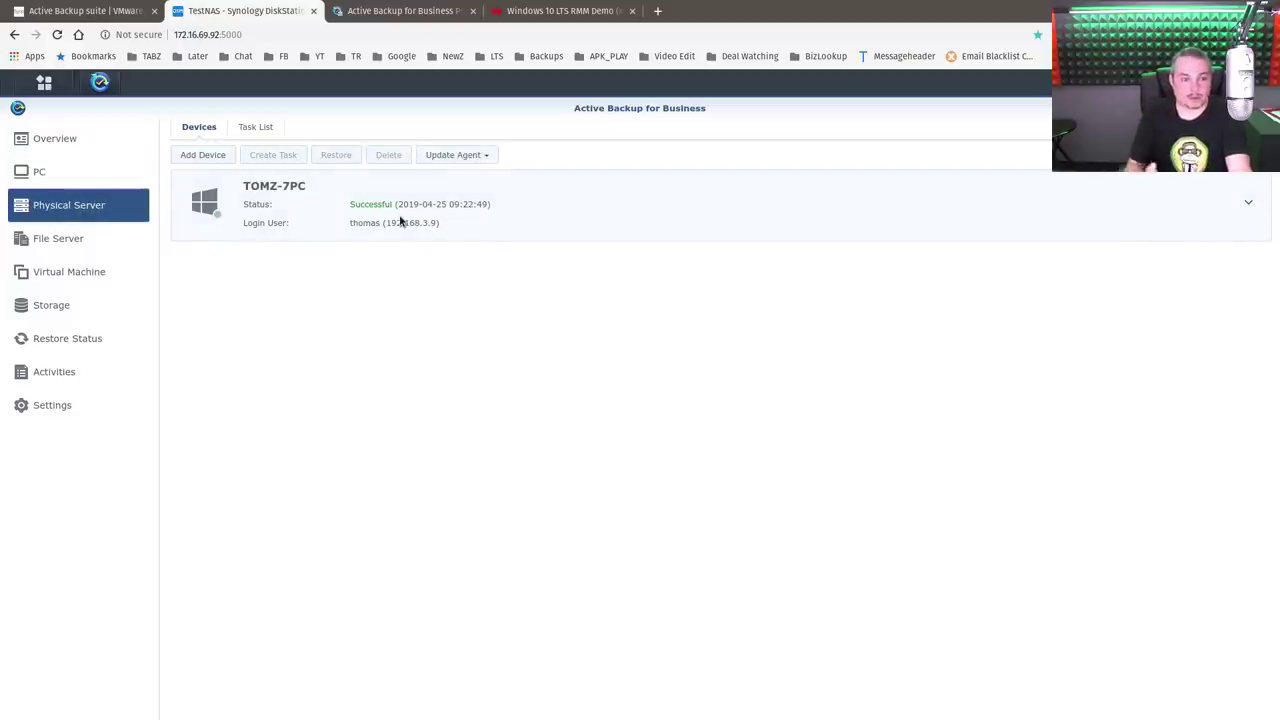
left_click(216, 157)
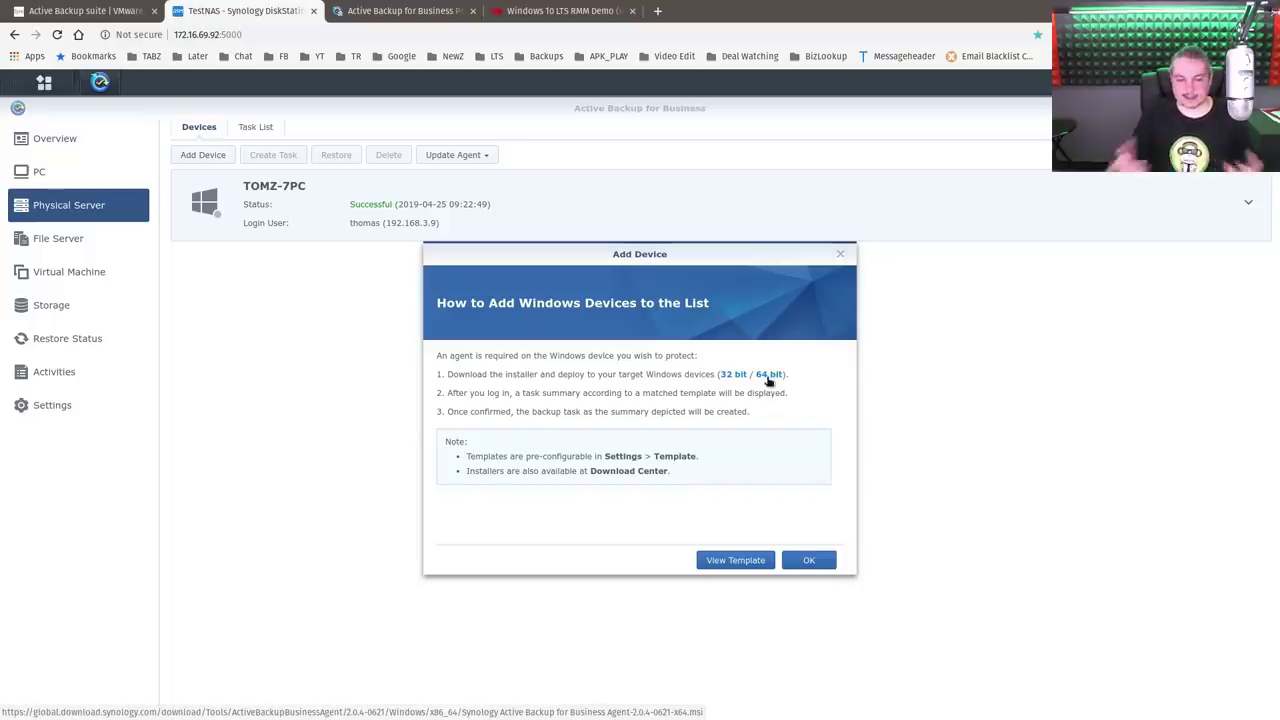
left_click(839, 256)
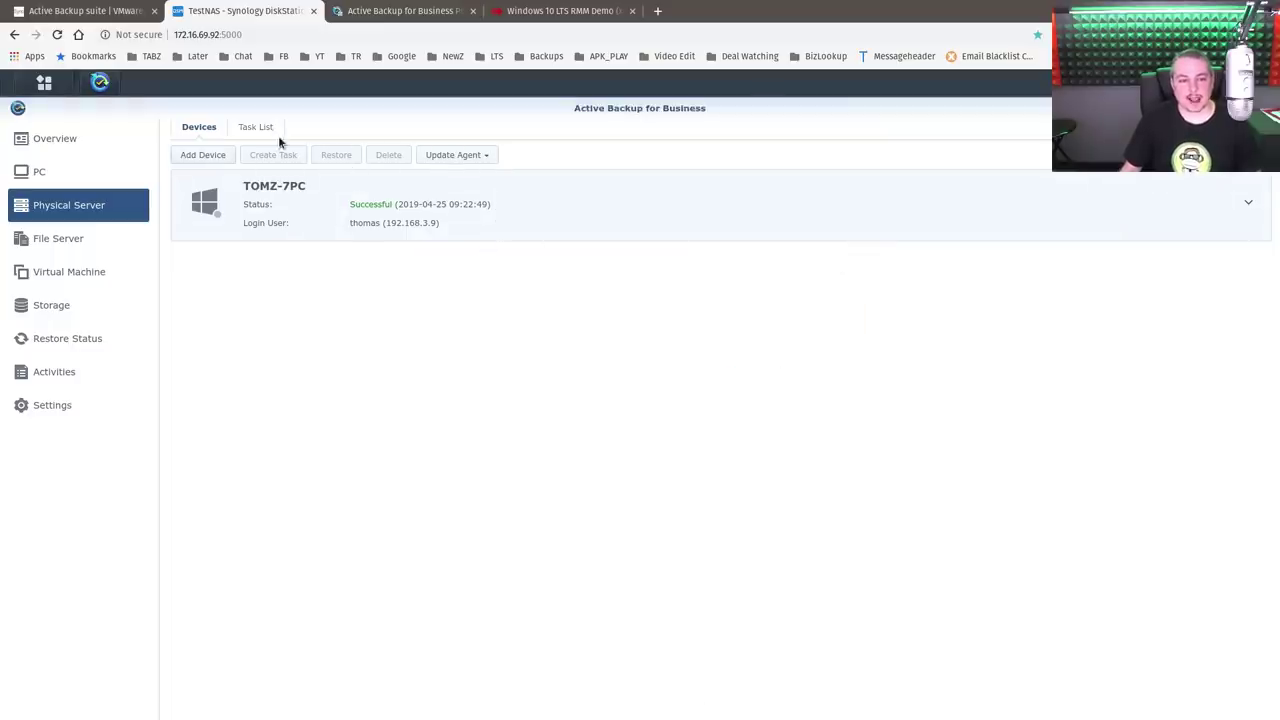
Try instant restore to VMware and full VM restore for TOMZ-7PC, then cancel and show PCs.
left_click(294, 194)
left_click(330, 156)
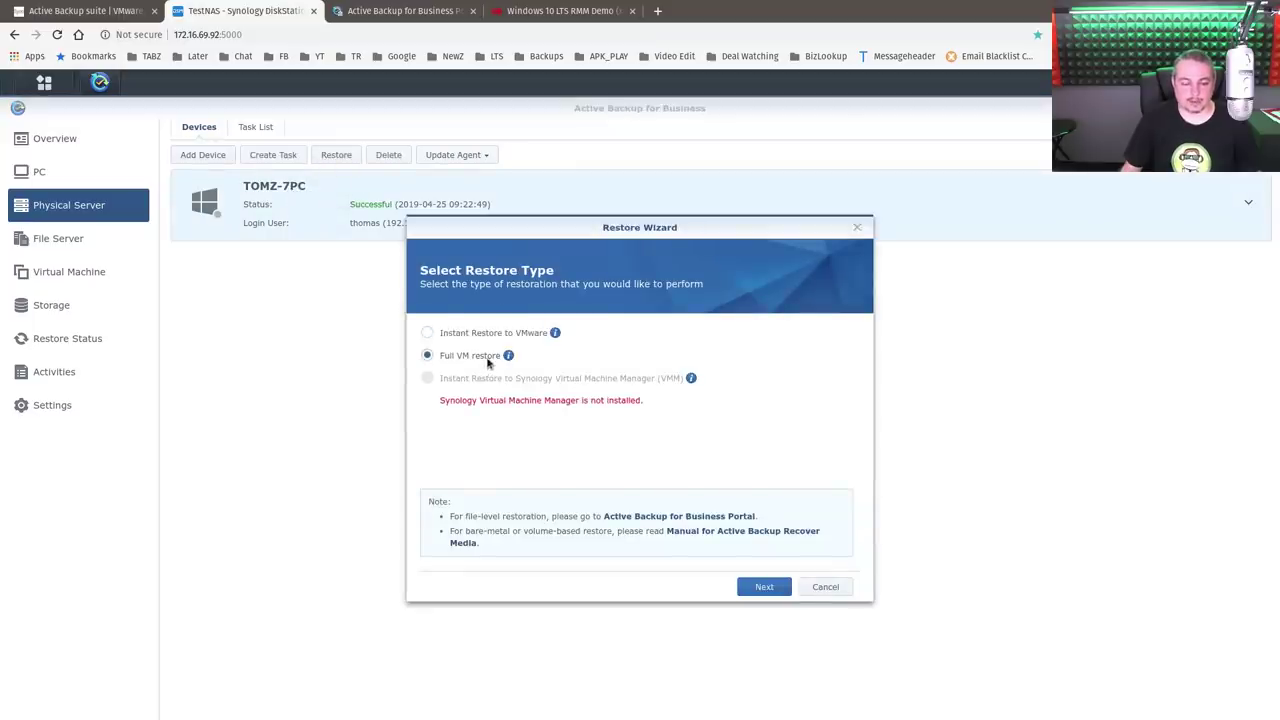
left_click(490, 335)
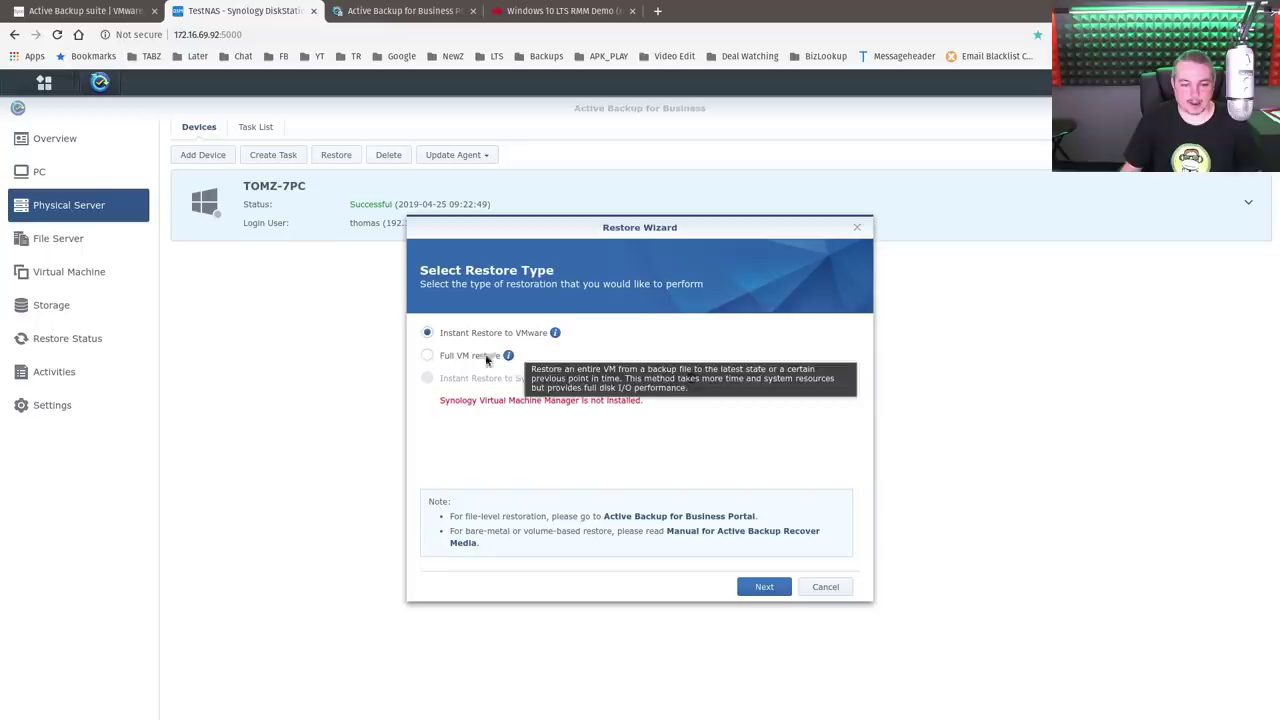
left_click(470, 358)
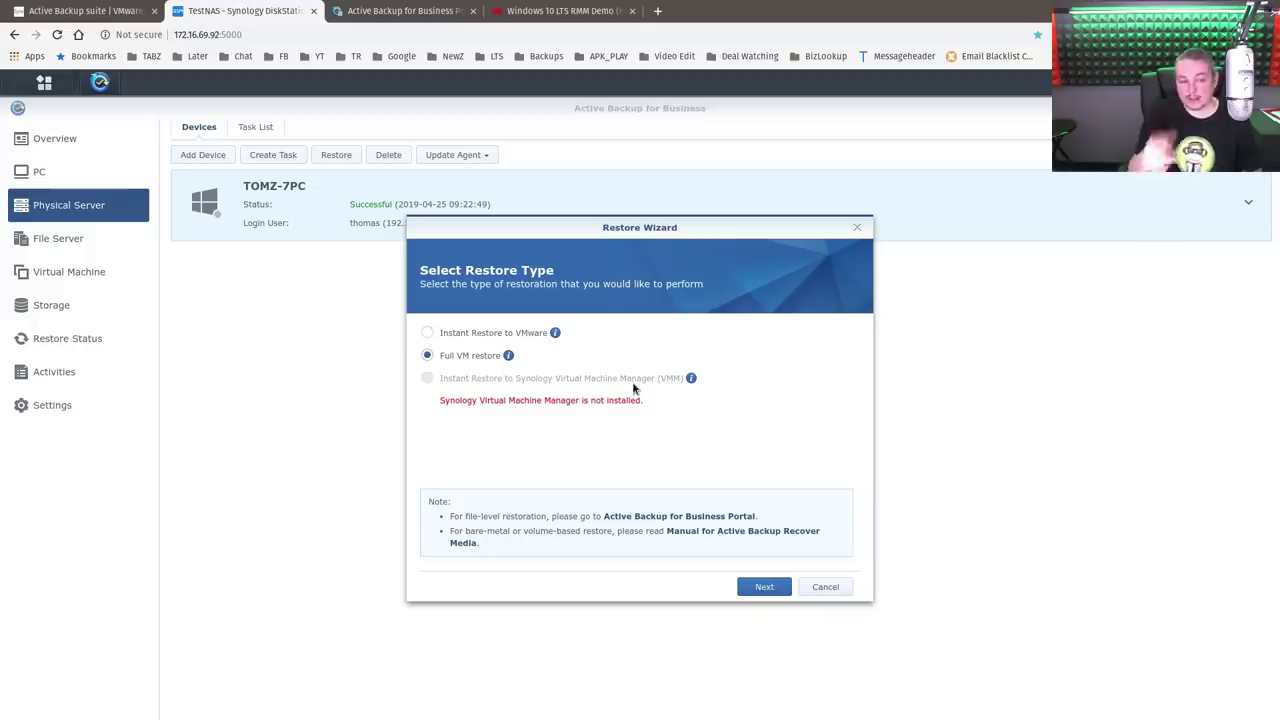
left_click(825, 587)
left_click(62, 174)
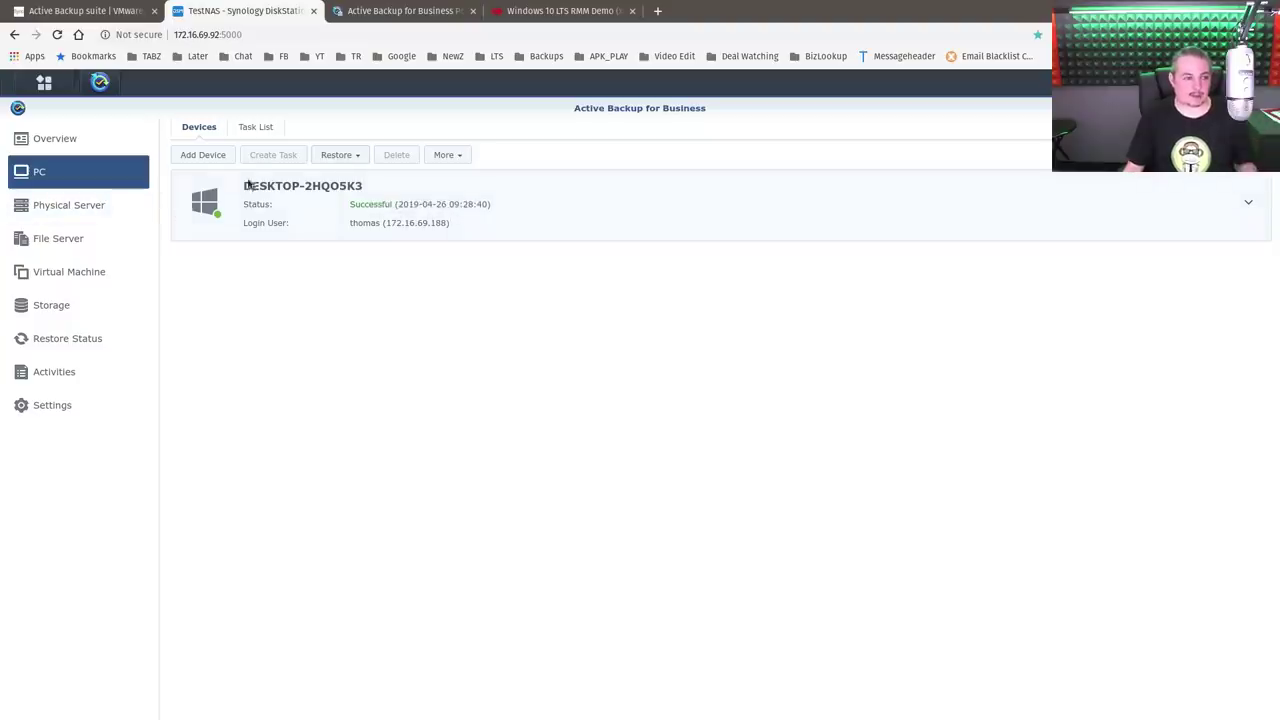
Start Create Recovery Media for PCs and open its Recovery Media Creation Guide PDF.
left_click(338, 158)
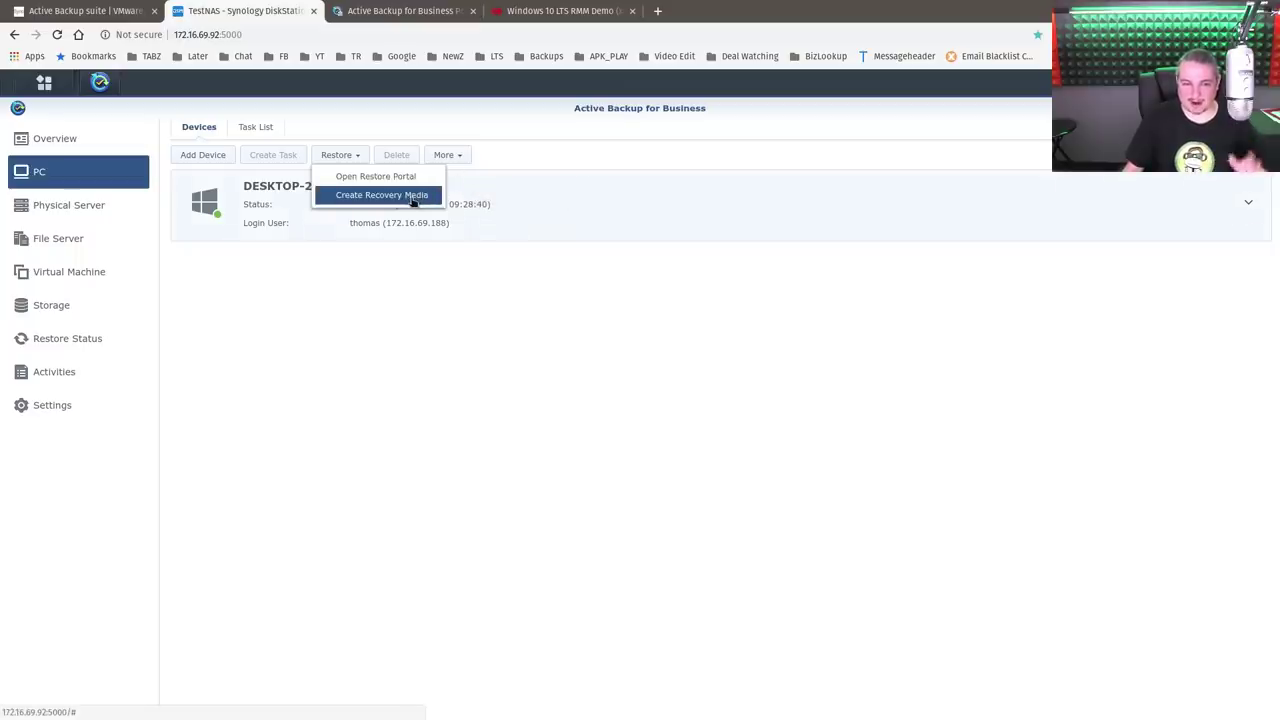
left_click(413, 197)
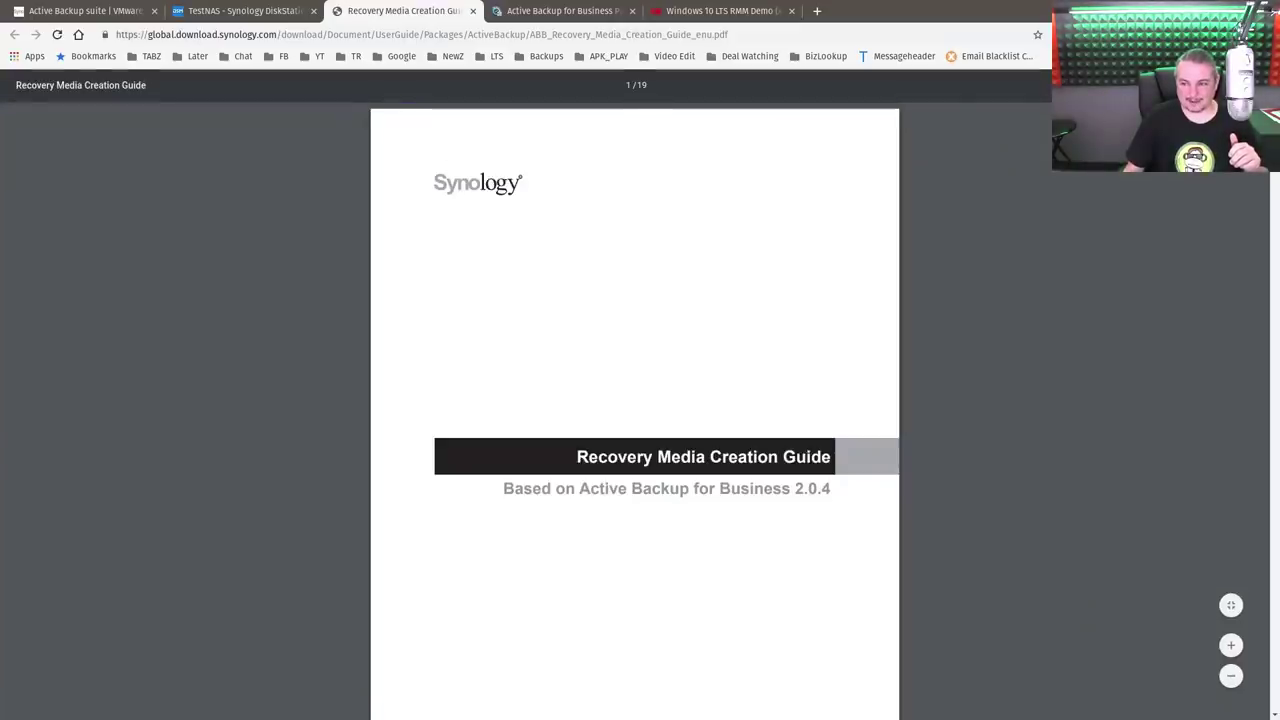
Scroll the Recovery Media Creation Guide down to its driver appendix, then close the PDF tab.
scroll(634, 410, "down", 10)
scroll(634, 410, "down", 20)
scroll(634, 410, "down", 10)
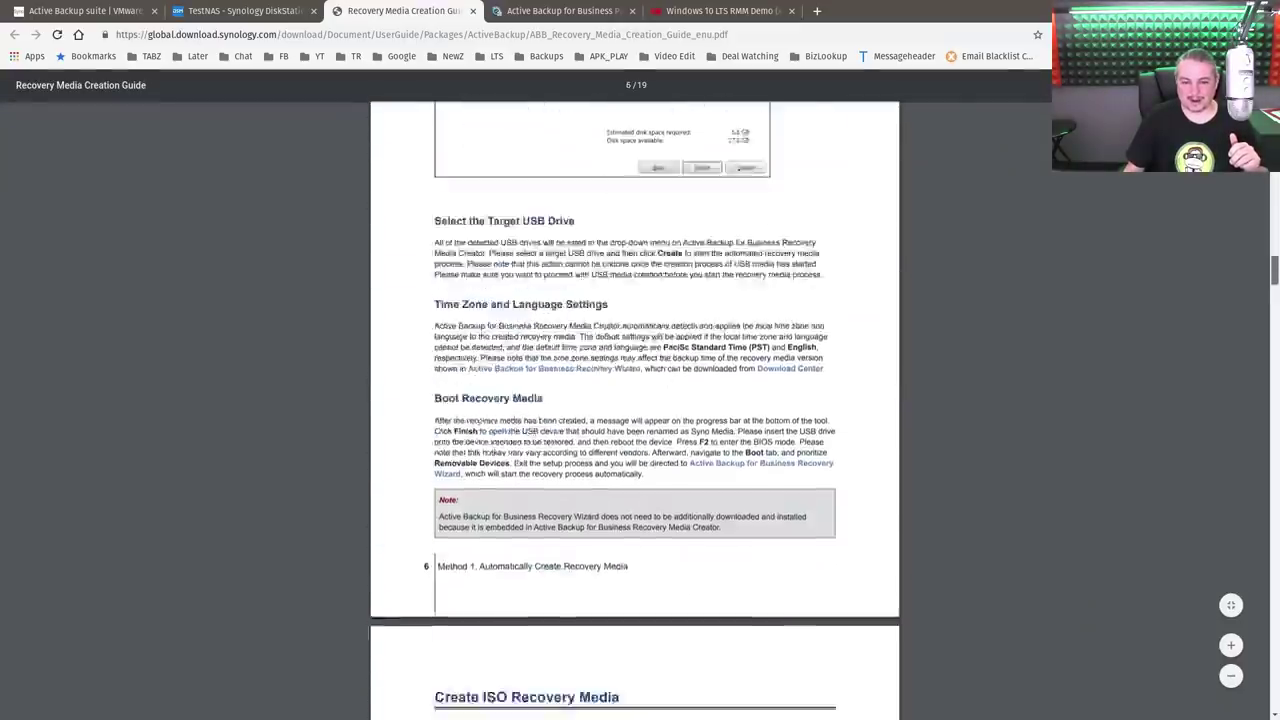
scroll(634, 410, "down", 8)
scroll(1268, 403, "down", 8)
scroll(1268, 403, "down", 8)
scroll(1268, 403, "down", 4)
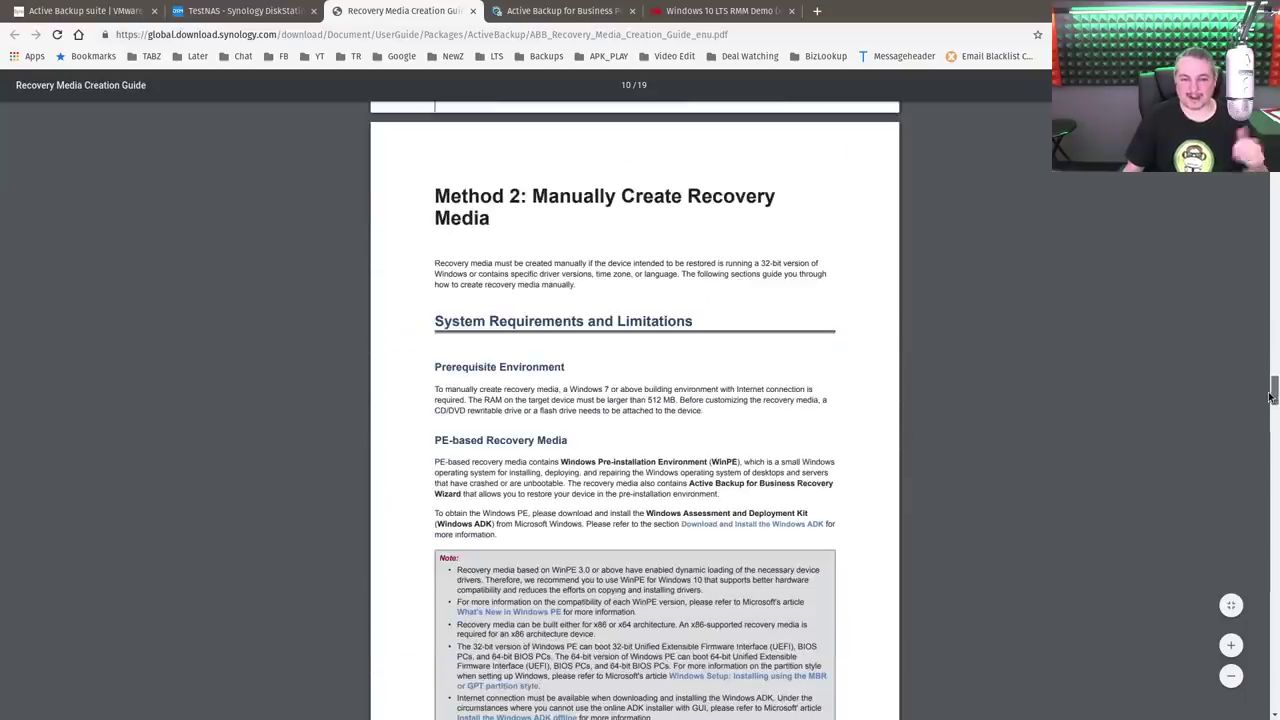
scroll(1268, 403, "down", 1)
scroll(1268, 403, "down", 4)
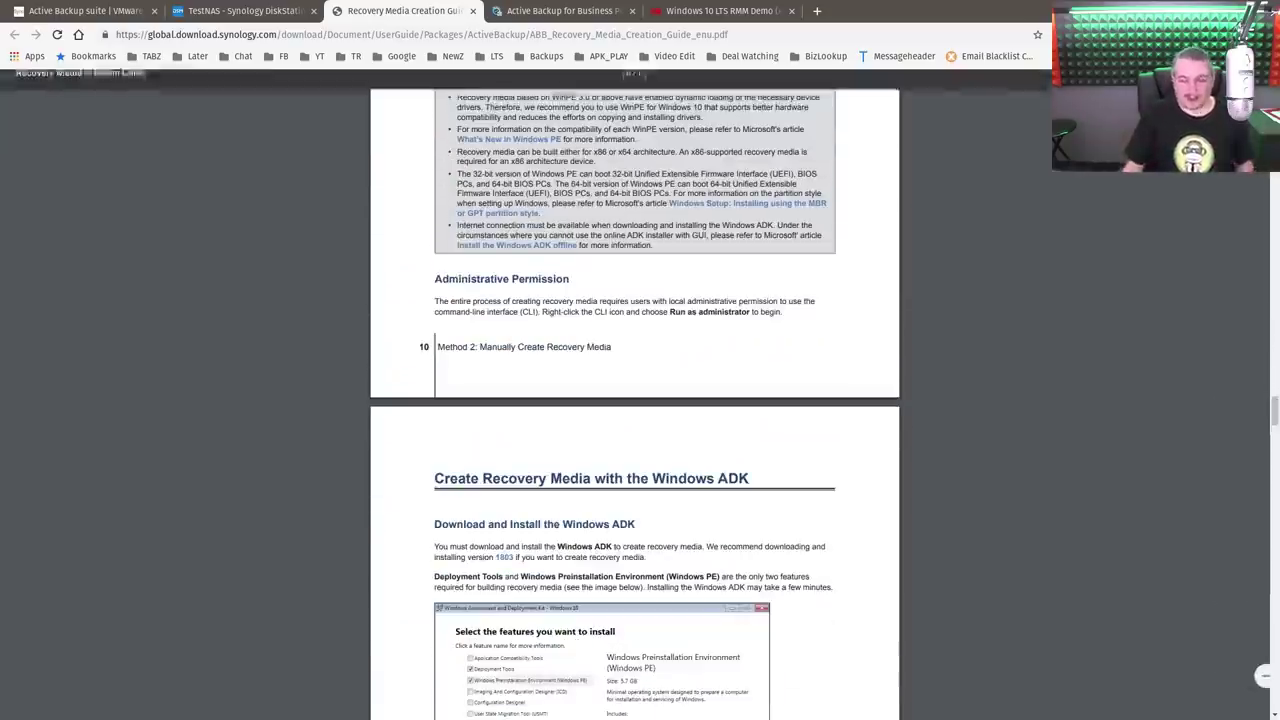
scroll(937, 481, "down", 2)
scroll(936, 482, "down", 2)
scroll(936, 482, "down", 2)
scroll(936, 482, "down", 3)
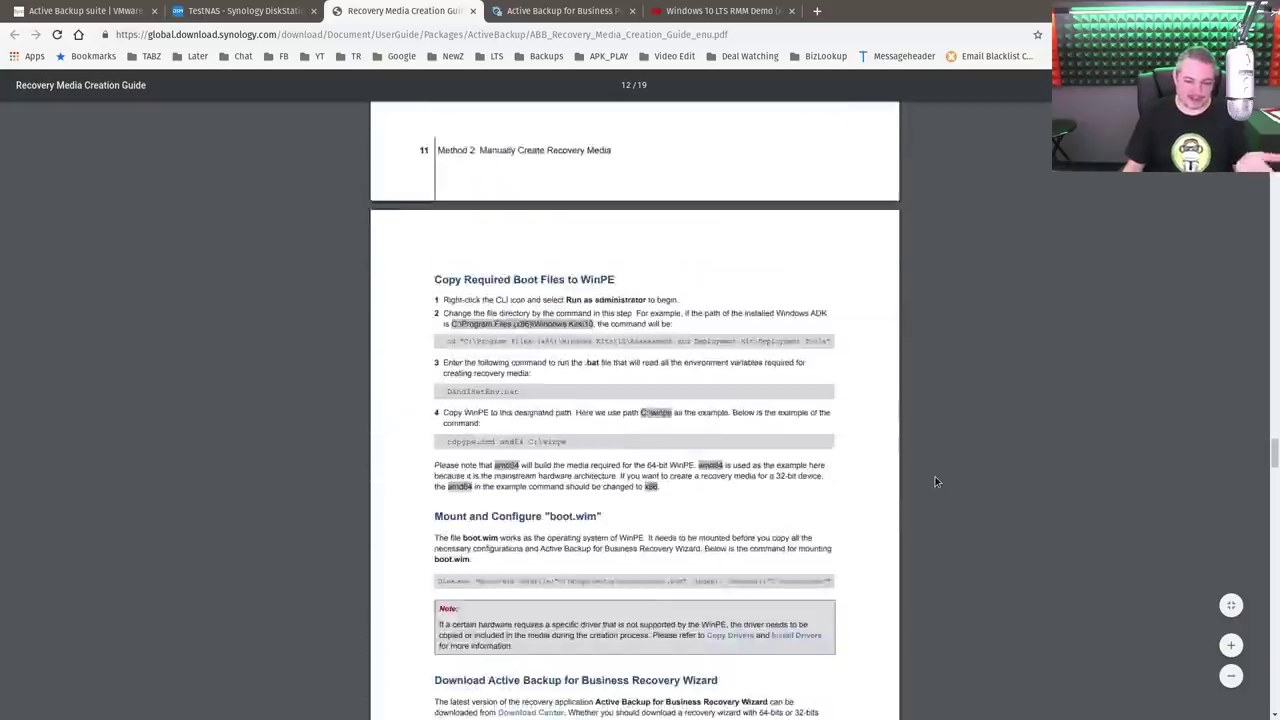
scroll(936, 482, "down", 1)
scroll(935, 482, "down", 3)
scroll(935, 485, "down", 2)
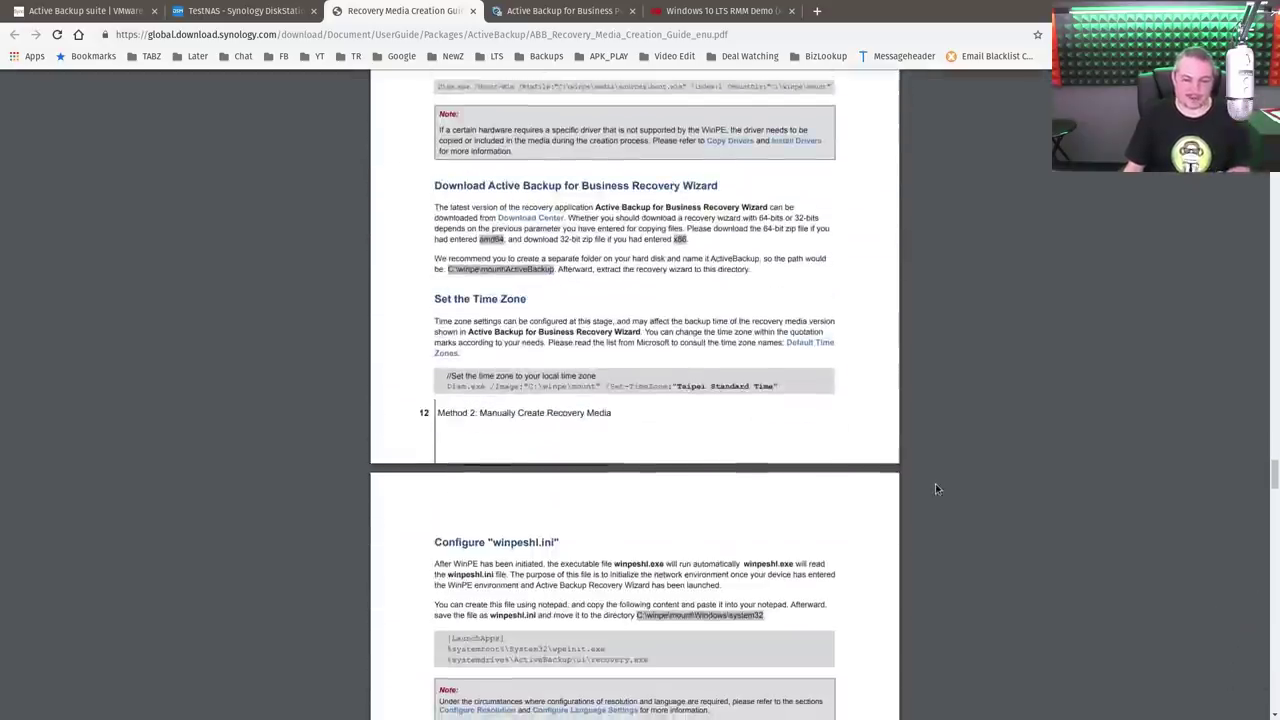
scroll(564, 386, "down", 2)
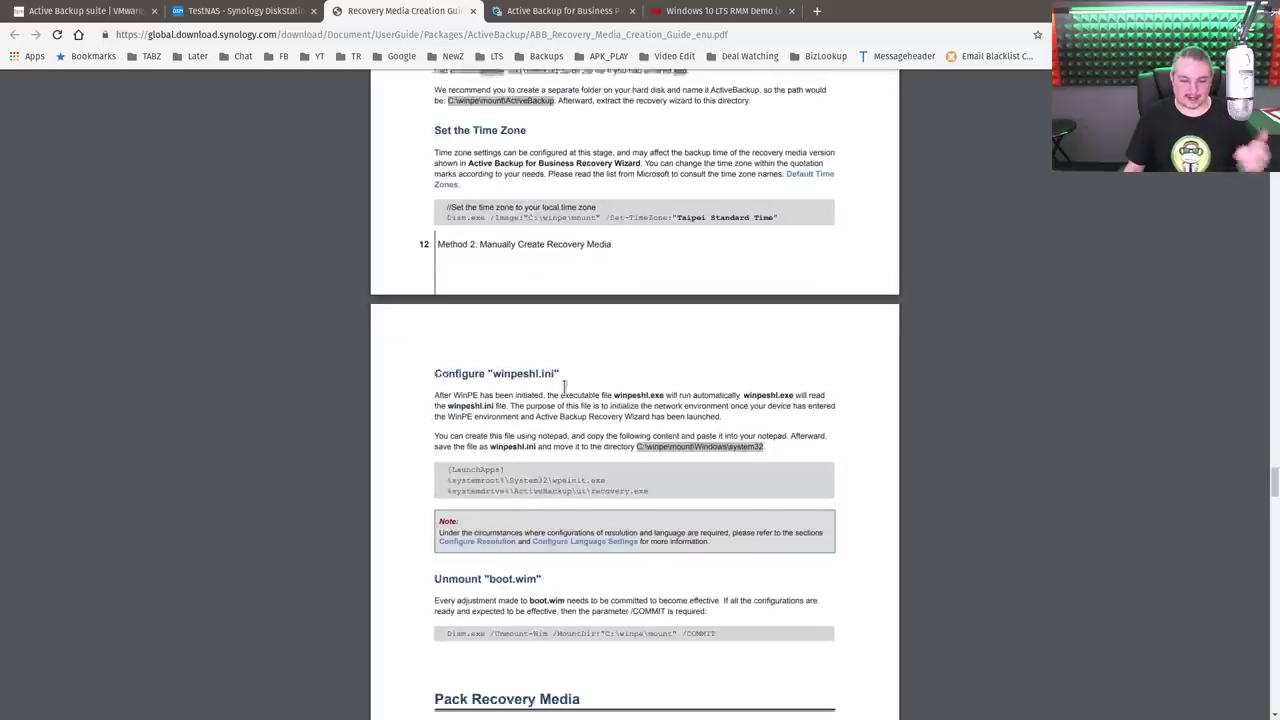
scroll(564, 386, "down", 2)
scroll(566, 399, "down", 1)
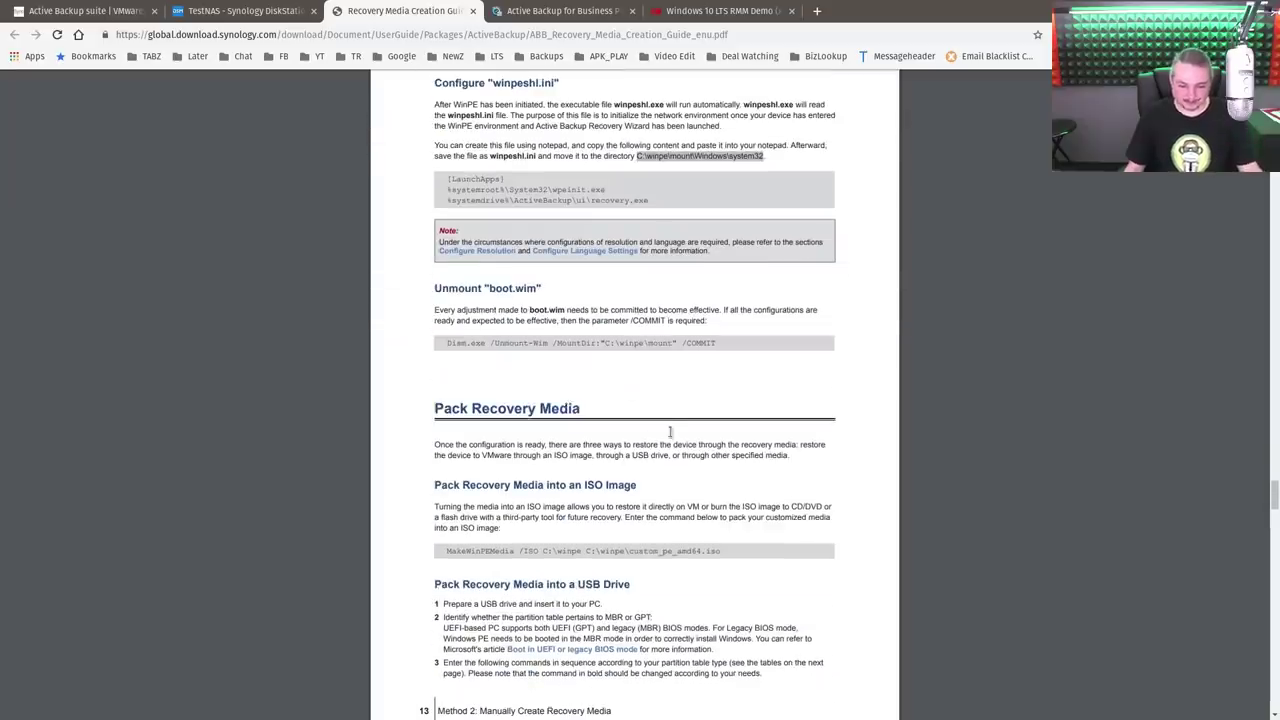
scroll(670, 432, "down", 3)
scroll(674, 449, "down", 3)
scroll(674, 463, "down", 5)
scroll(674, 463, "down", 4)
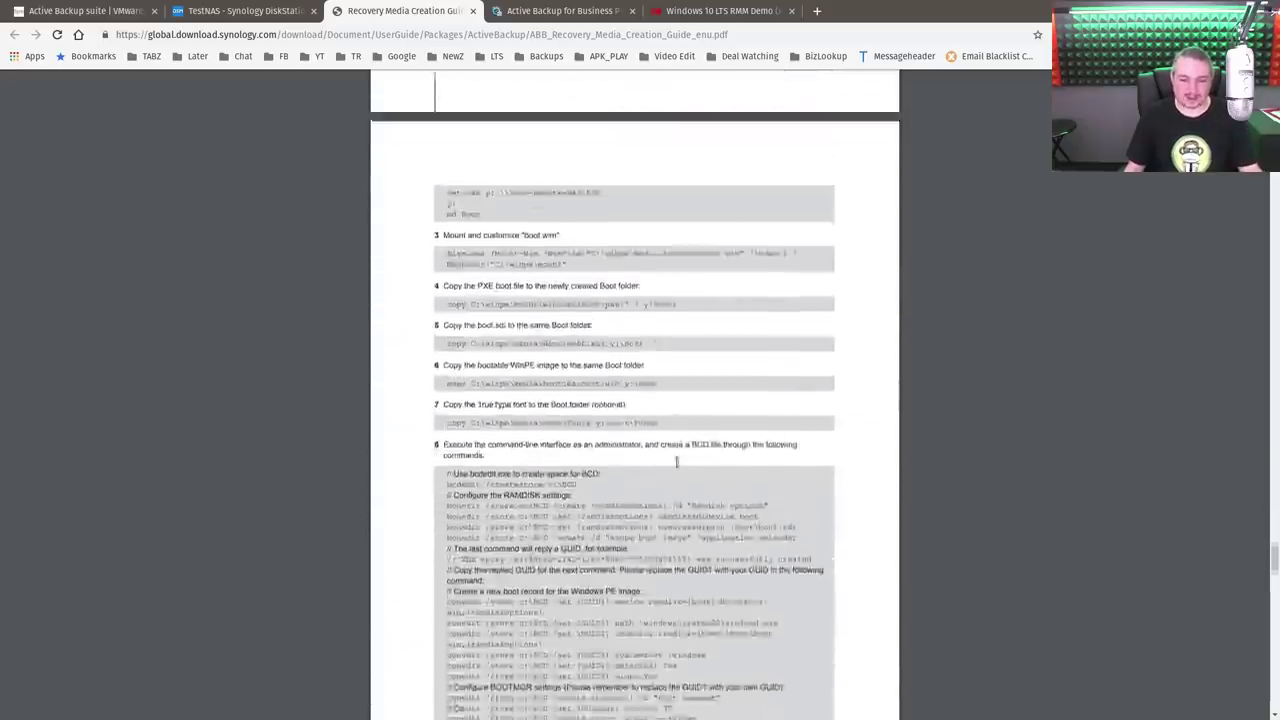
scroll(676, 461, "down", 5)
scroll(676, 461, "down", 1)
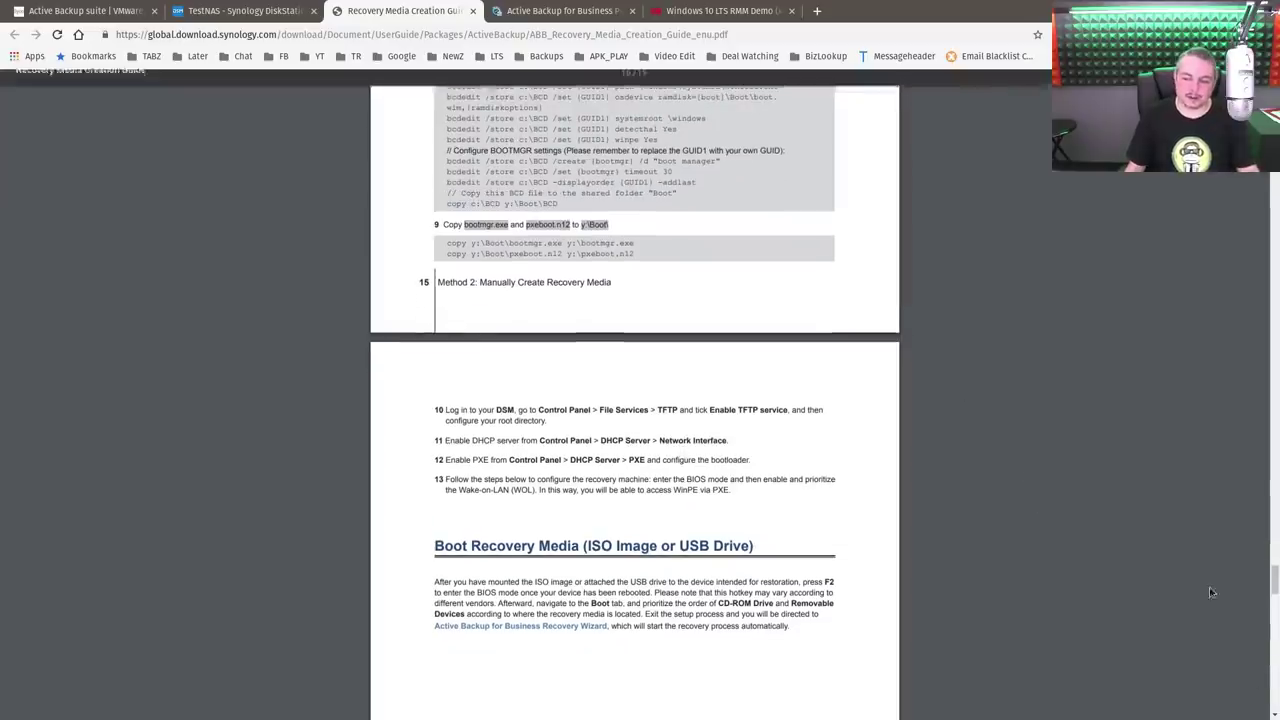
scroll(1209, 592, "down", 5)
scroll(1209, 592, "down", 6)
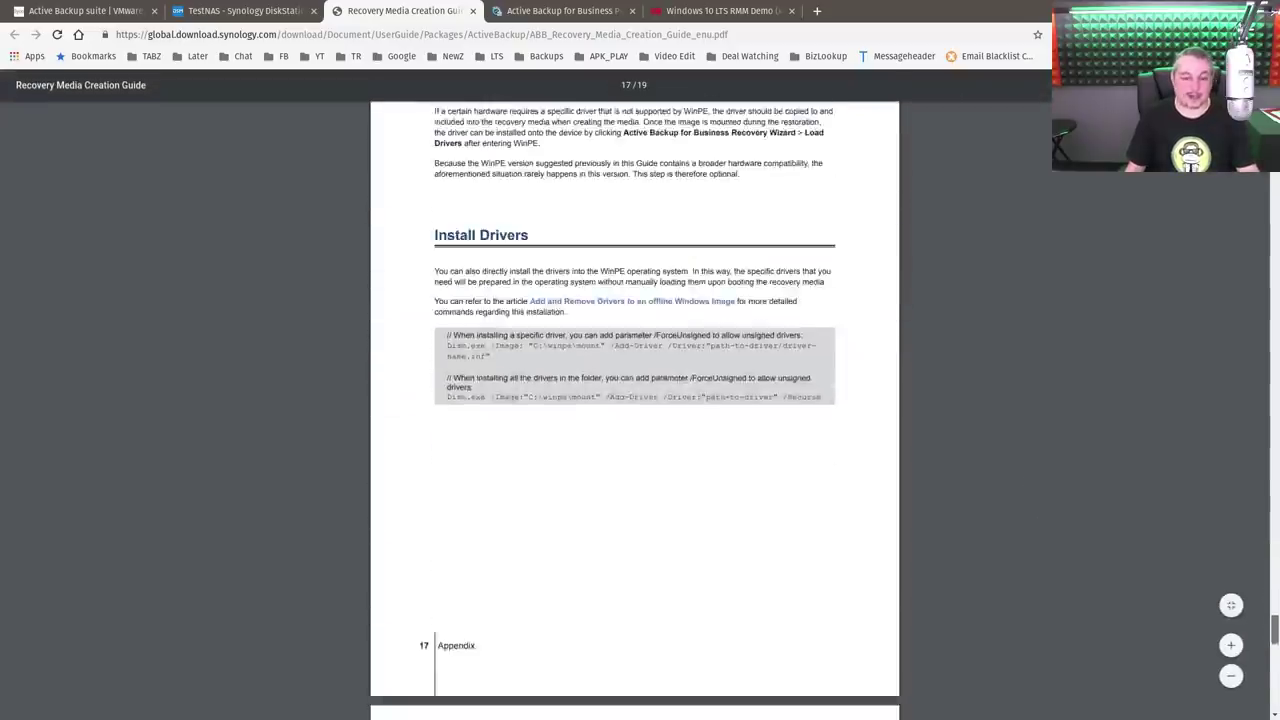
scroll(634, 400, "up", 1)
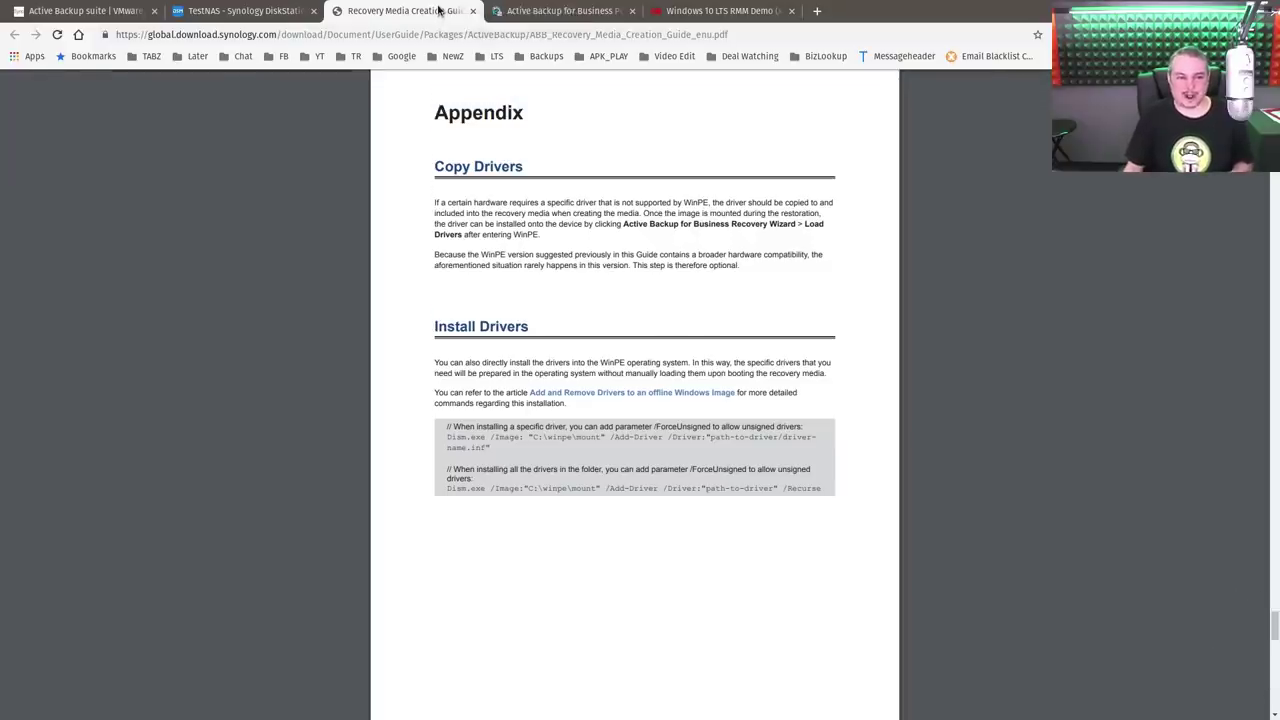
middle_click(438, 9)
Close the recovery media dialog, view the Overview dashboard, then return to the PC devices list.
left_click(758, 485)
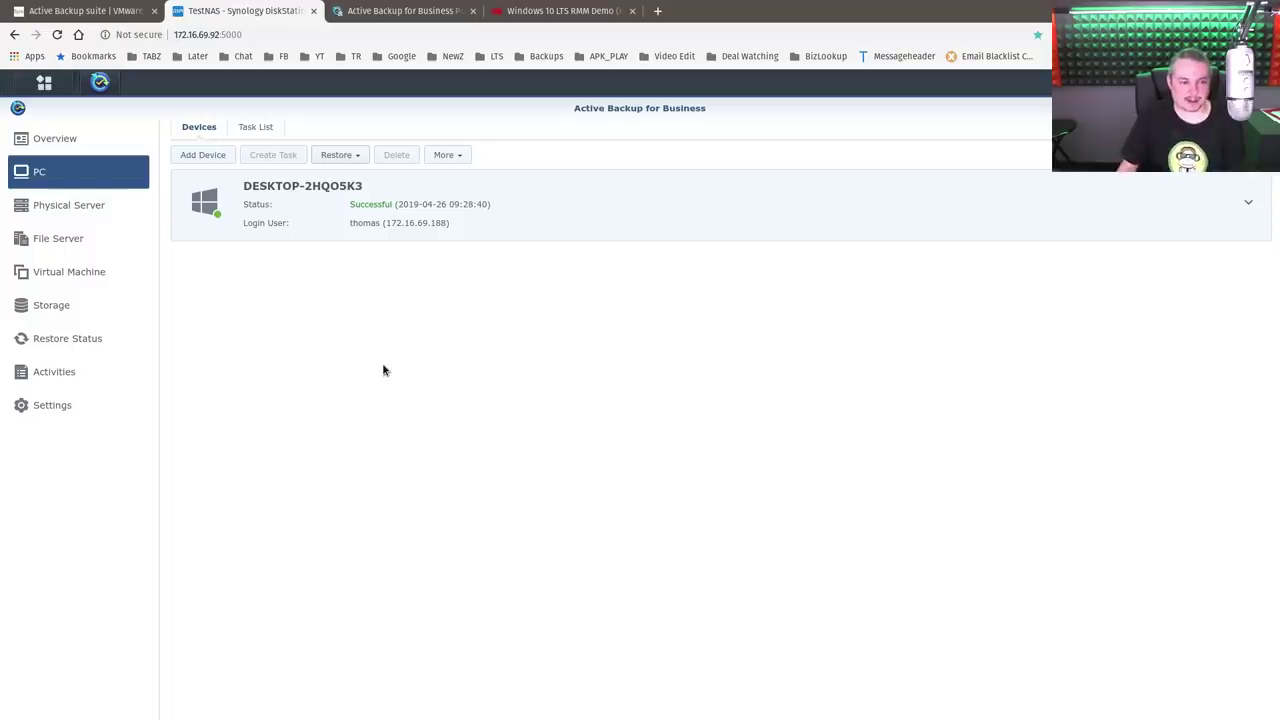
left_click(90, 147)
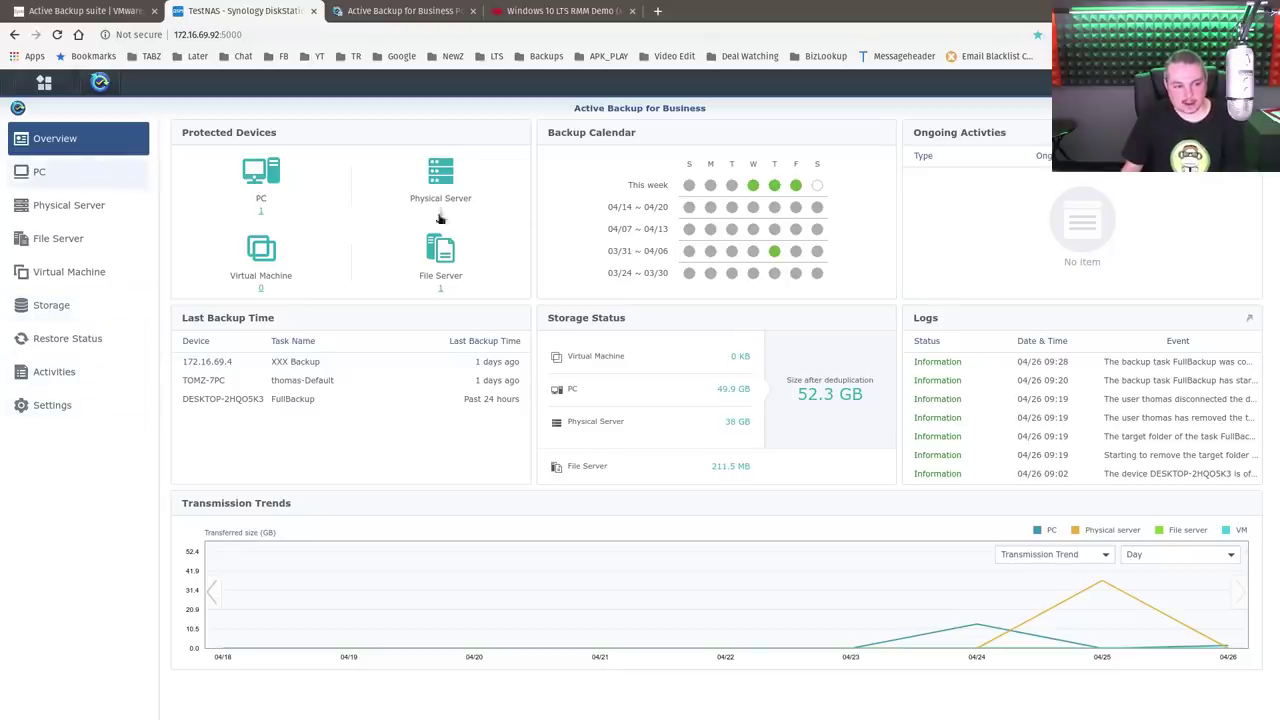
left_click(262, 192)
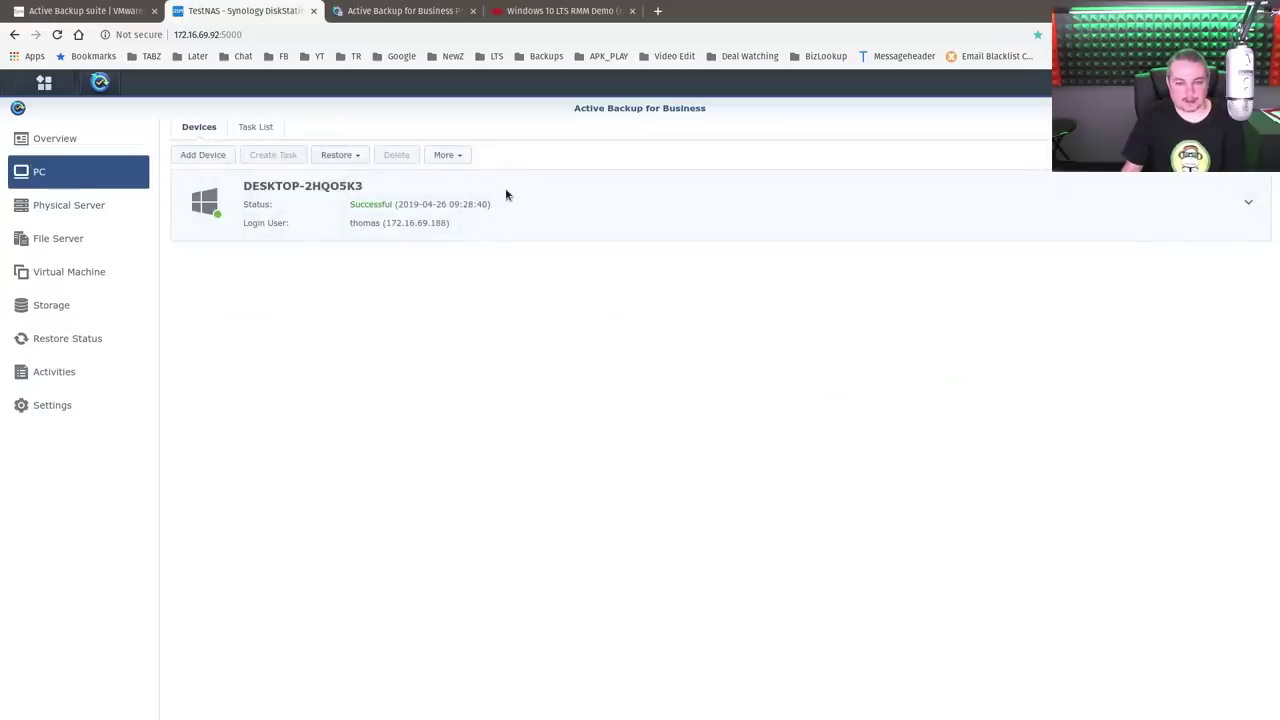
Open the Details of DESKTOP-2HQ05K3's FullBackup task from its task list.
left_click(506, 195)
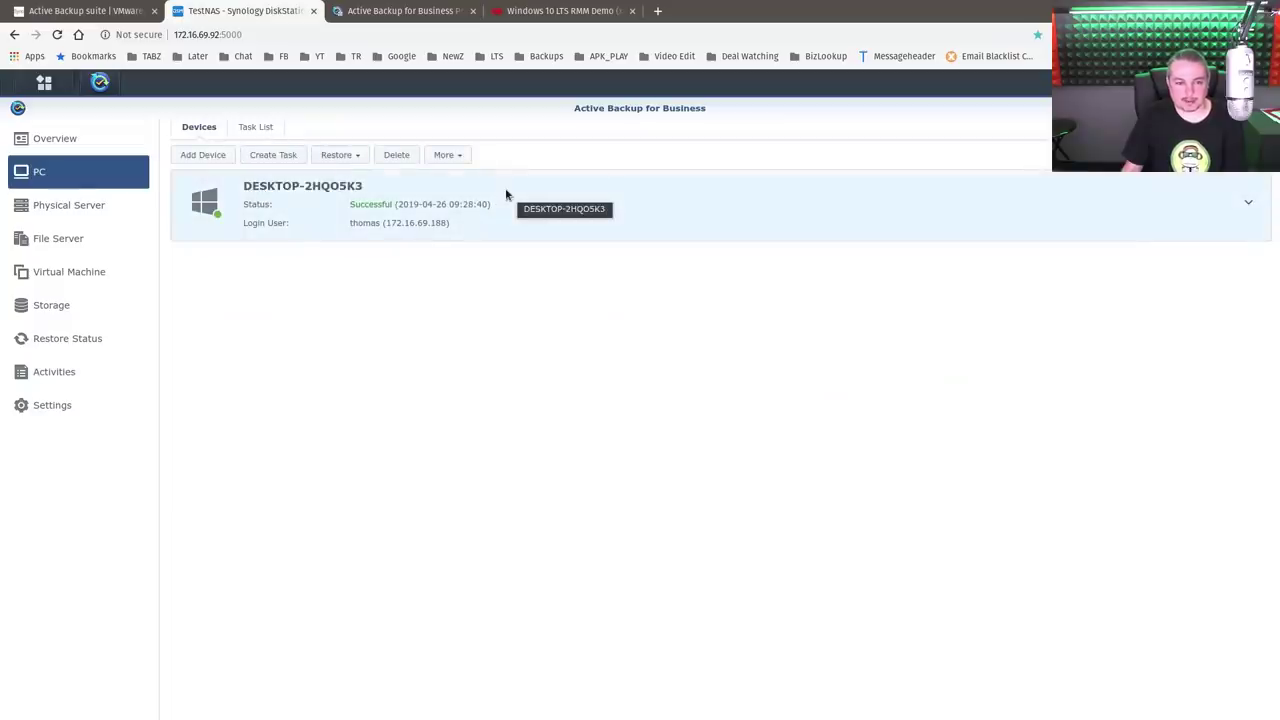
left_click(262, 128)
right_click(294, 201)
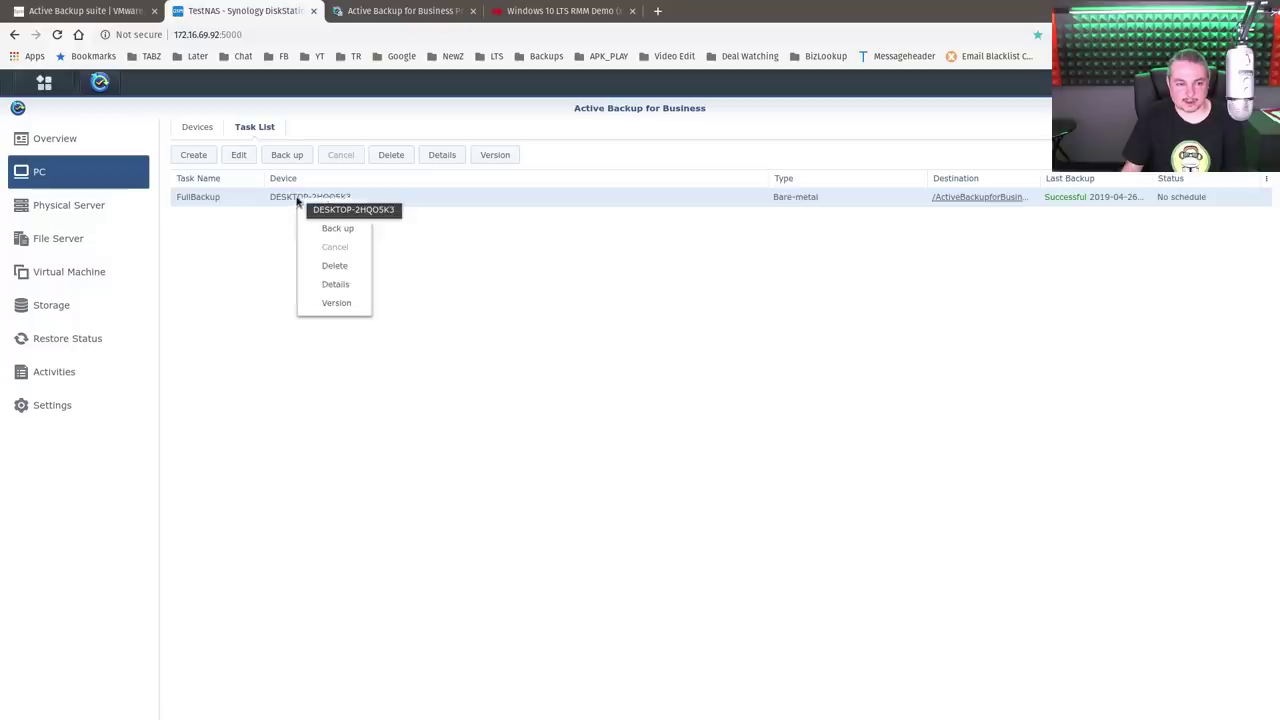
left_click(336, 284)
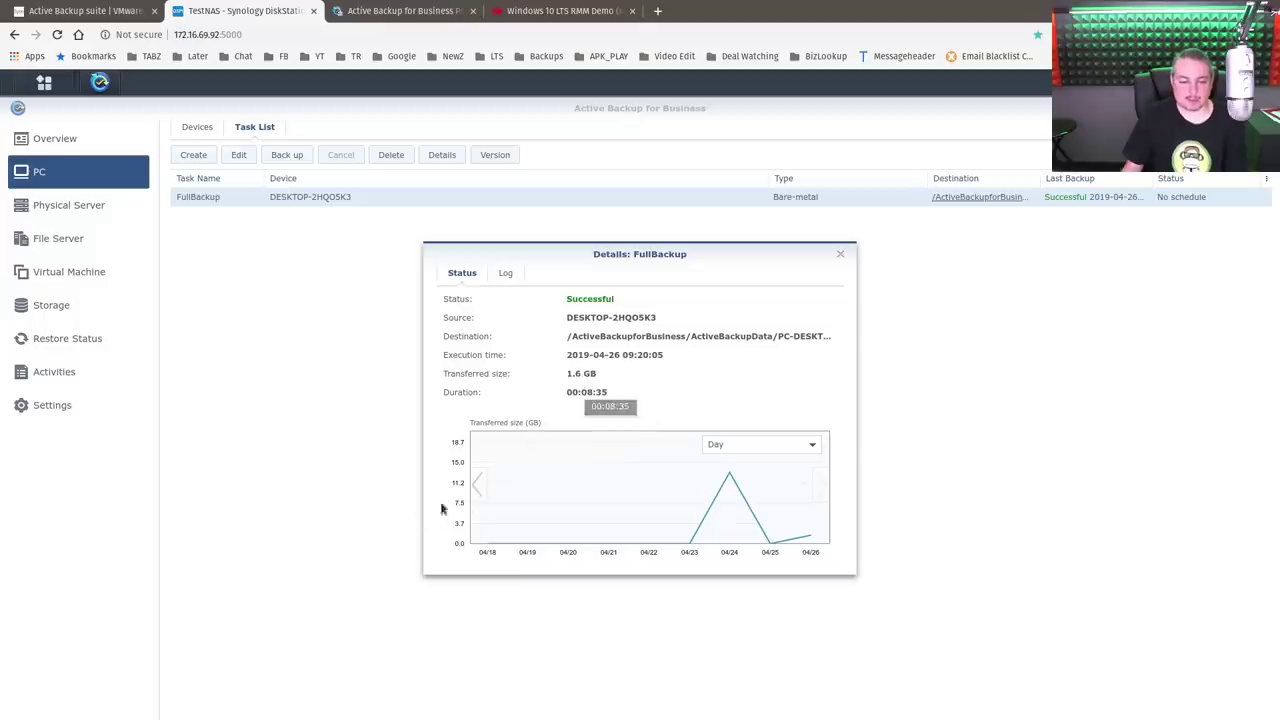
Page back through the day-grouped transfer chart, scan the Log entries, and close the details.
left_click(478, 485)
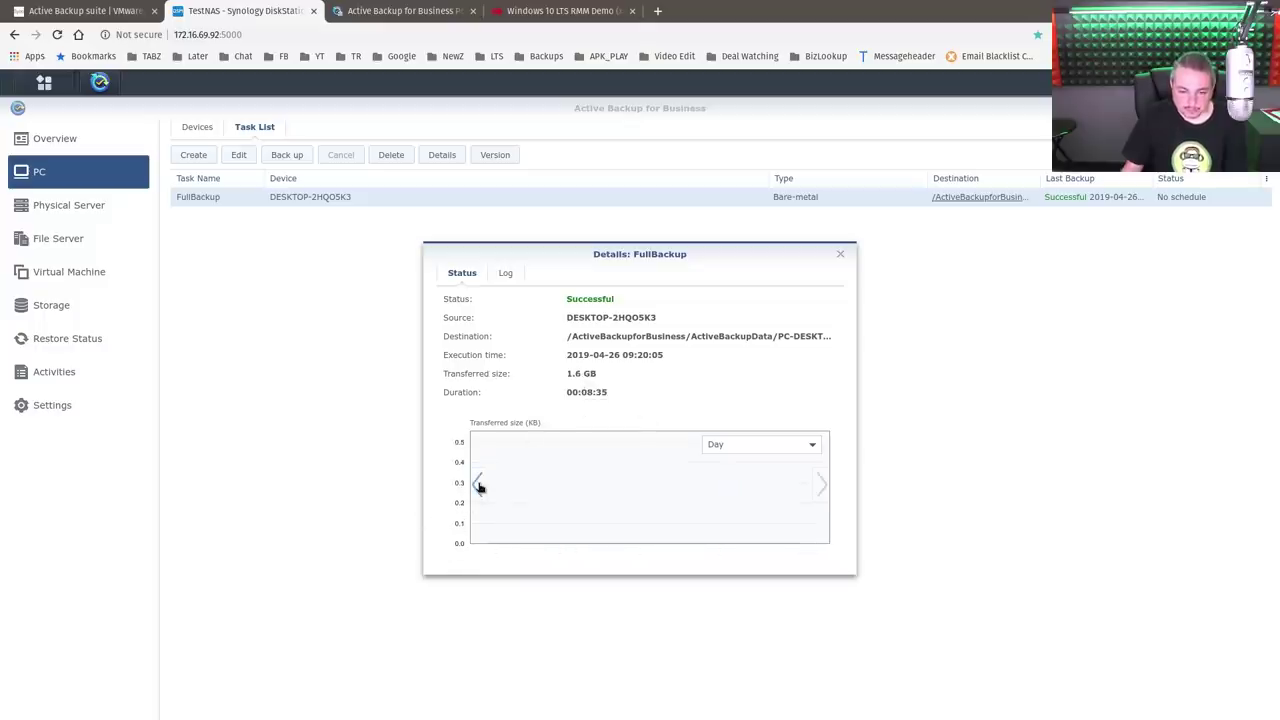
left_click(767, 444)
left_click(760, 466)
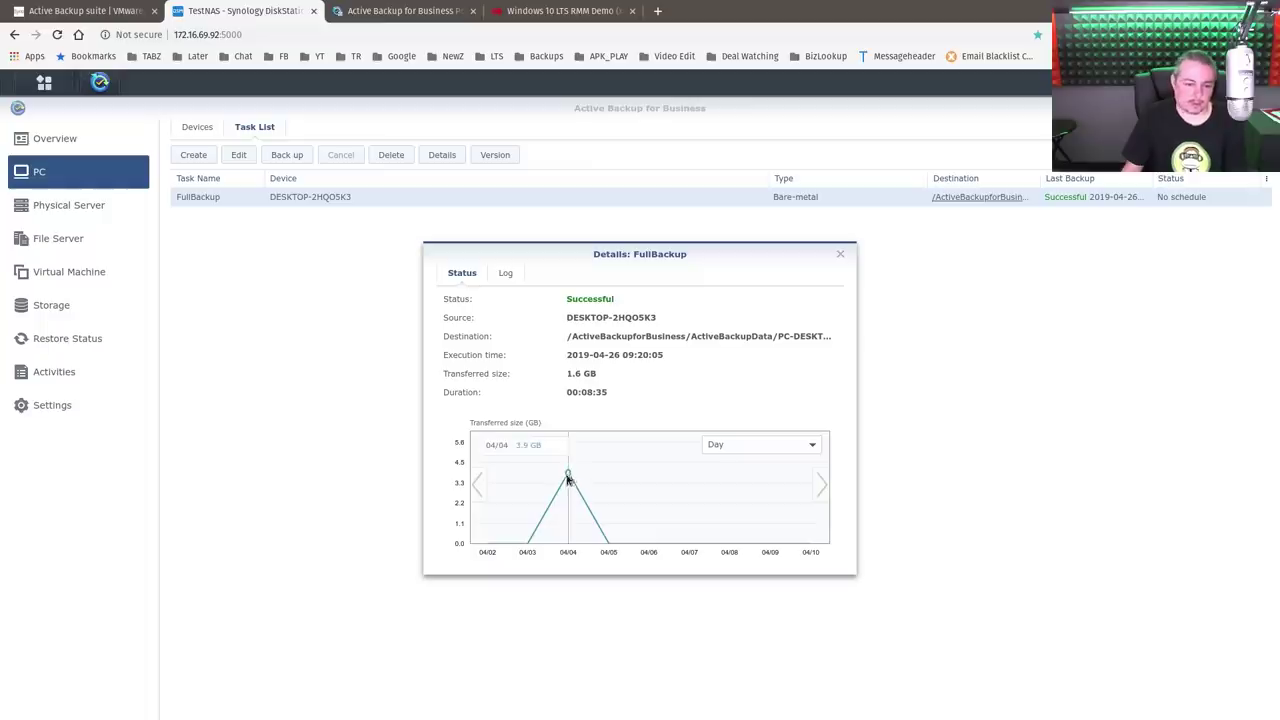
left_click(477, 486)
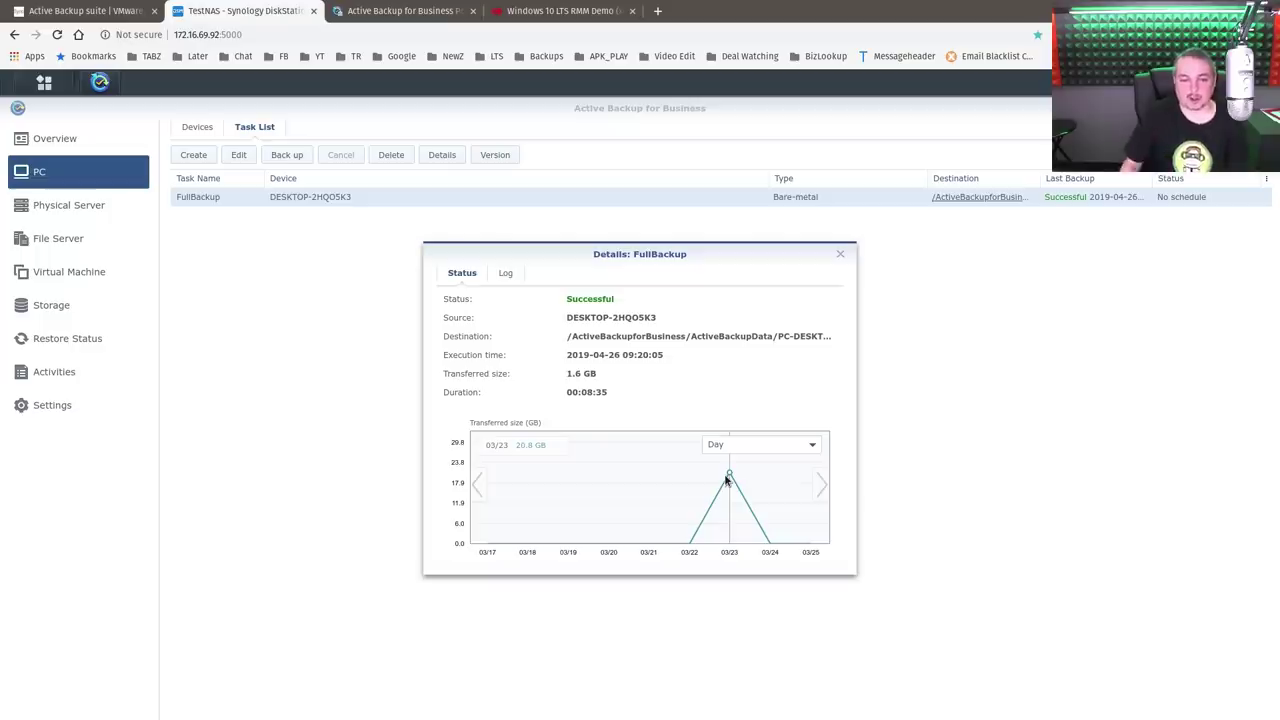
left_click(507, 274)
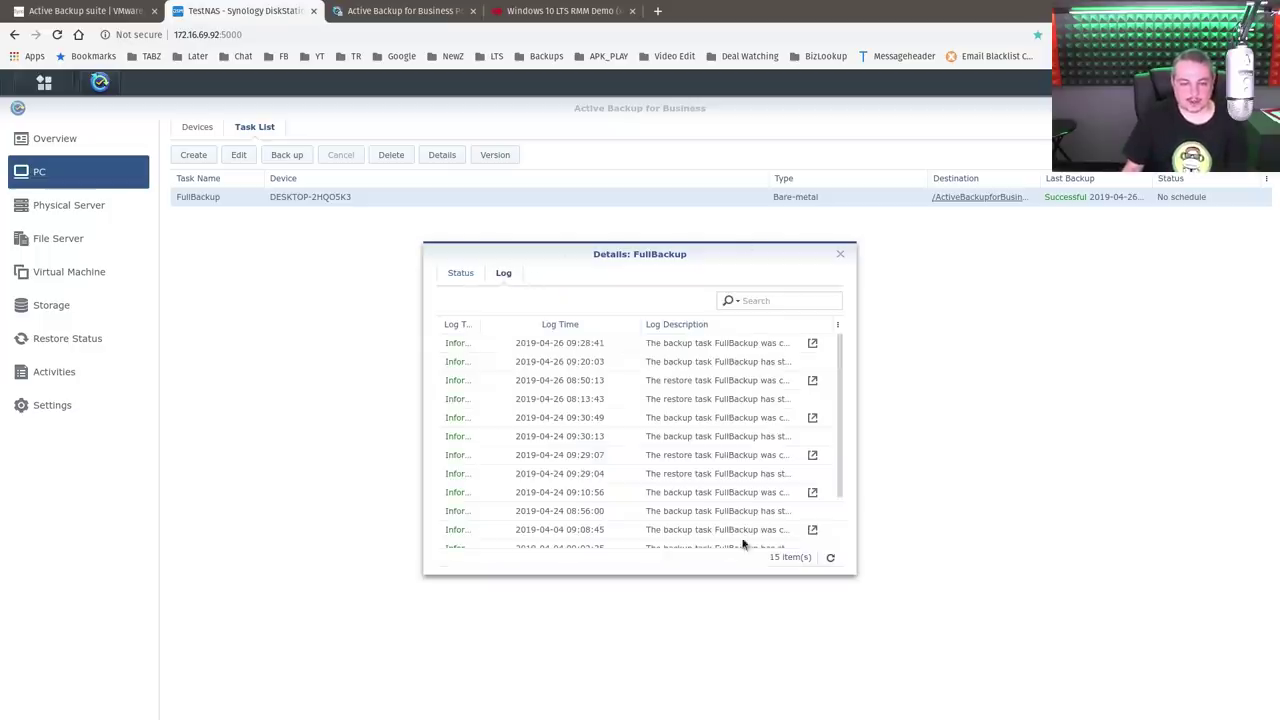
scroll(743, 545, "down", 1)
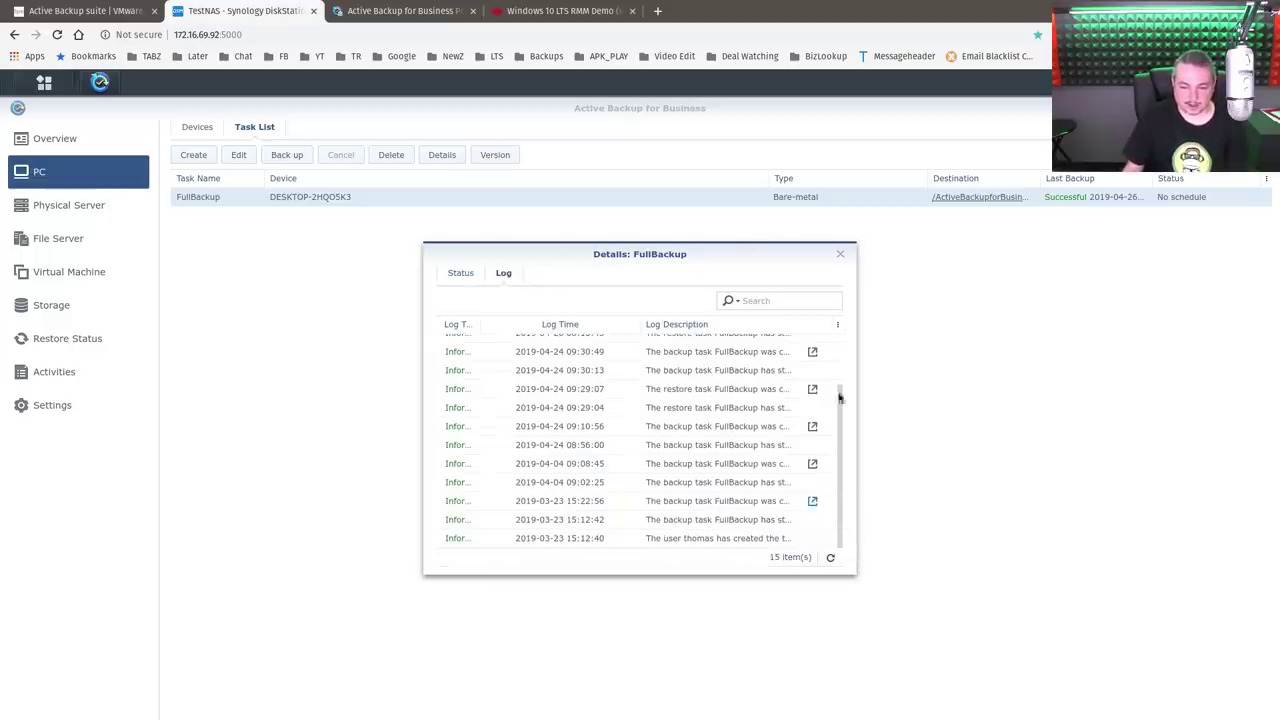
left_click(840, 254)
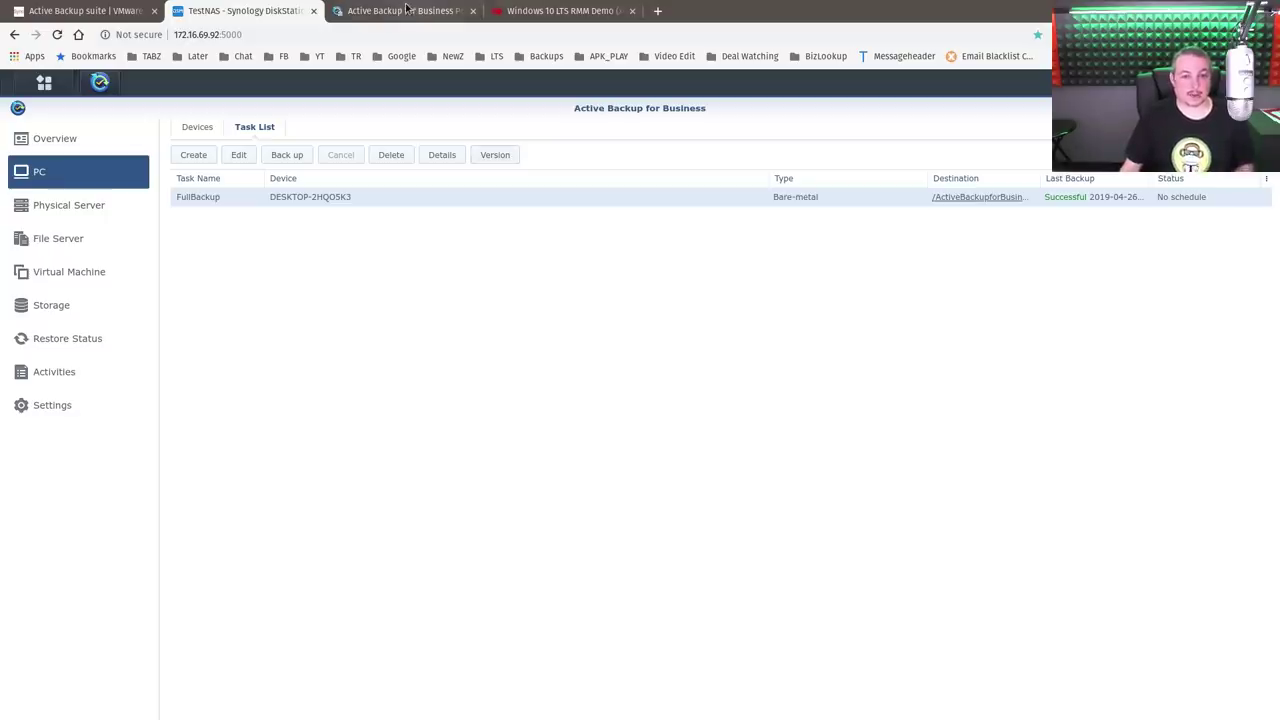
Launch the Active Backup for Business Portal from the DSM main menu, showing DESKTOP-2HQ05K3's C: drive.
left_click(450, 14)
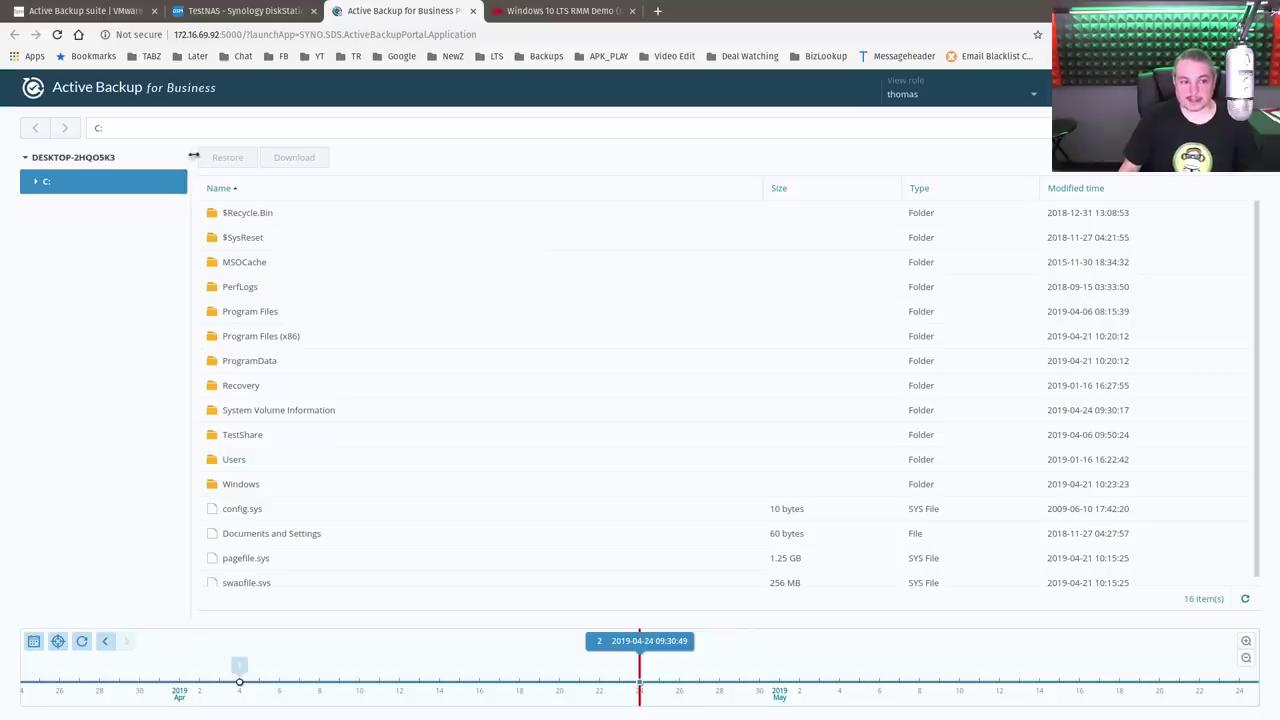
left_click(236, 13)
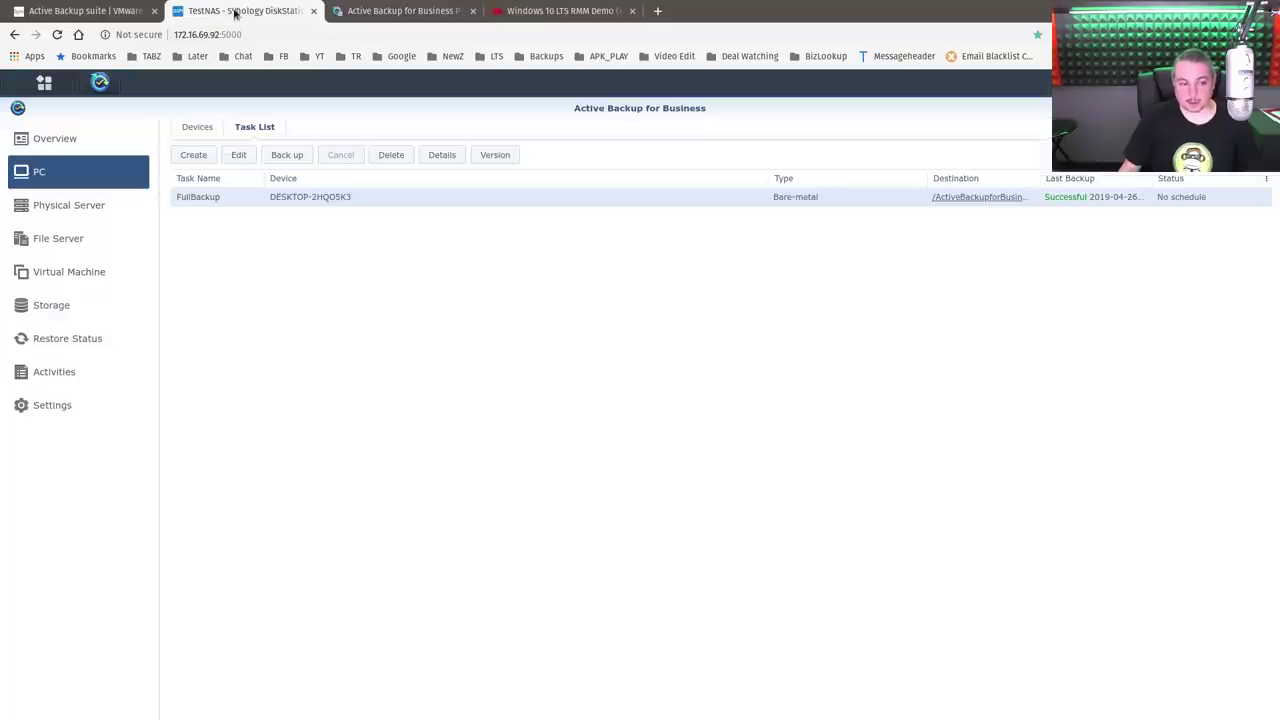
left_click(46, 83)
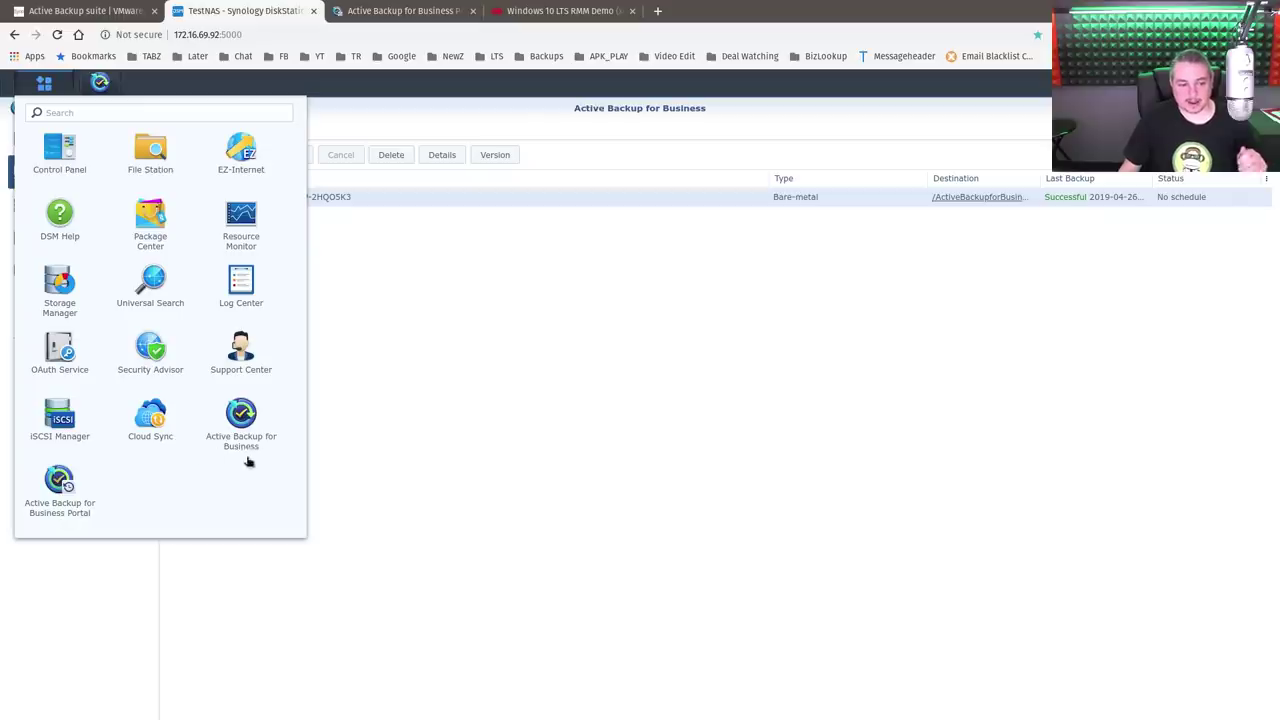
left_click(60, 512)
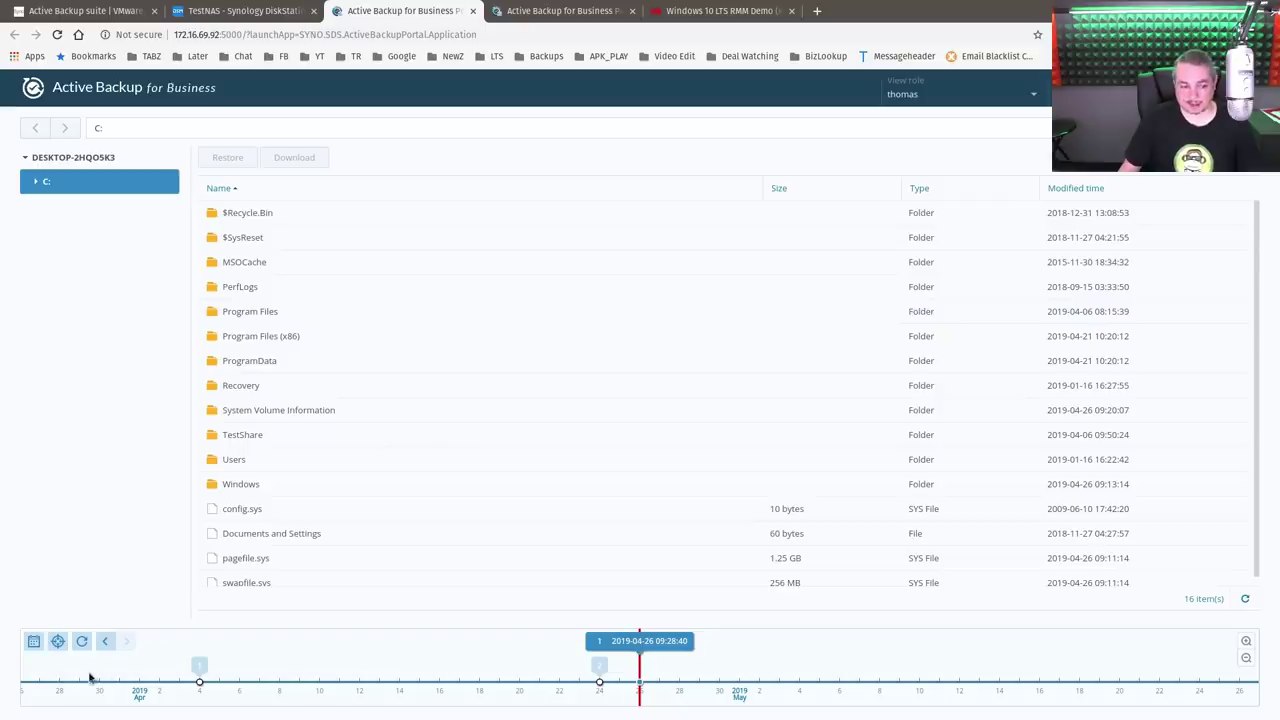
left_click(104, 641)
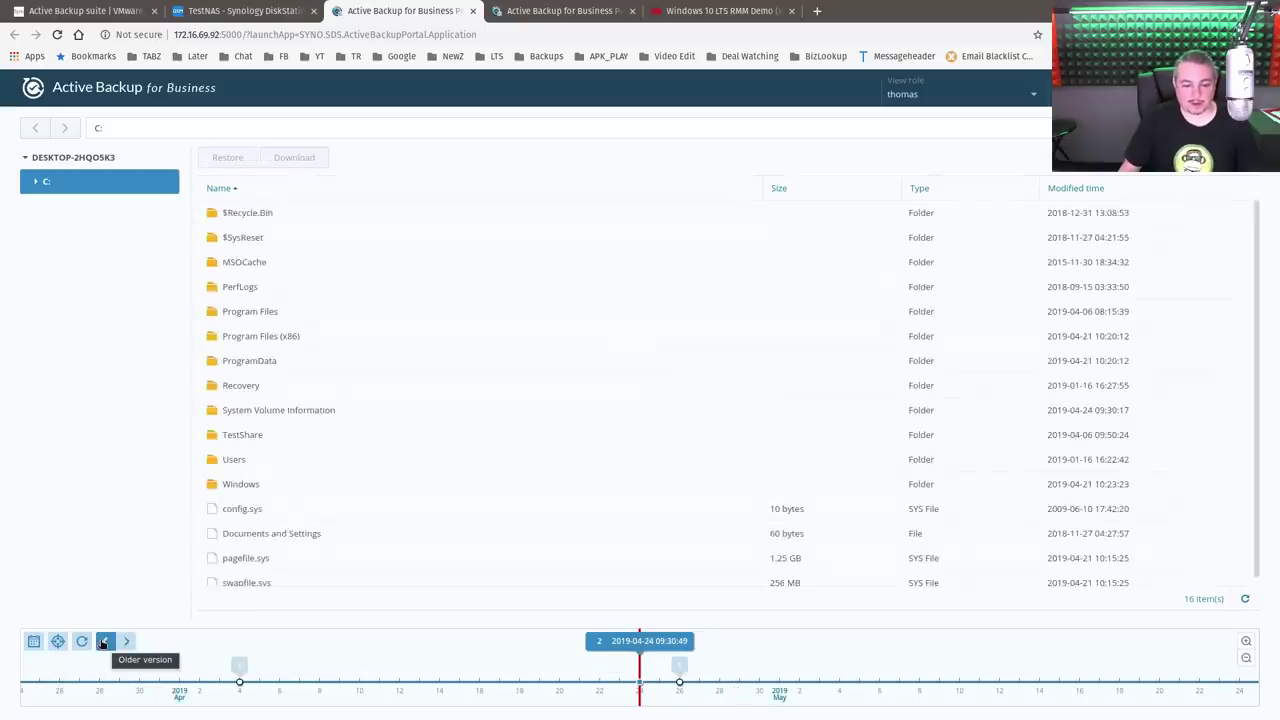
left_click(103, 643)
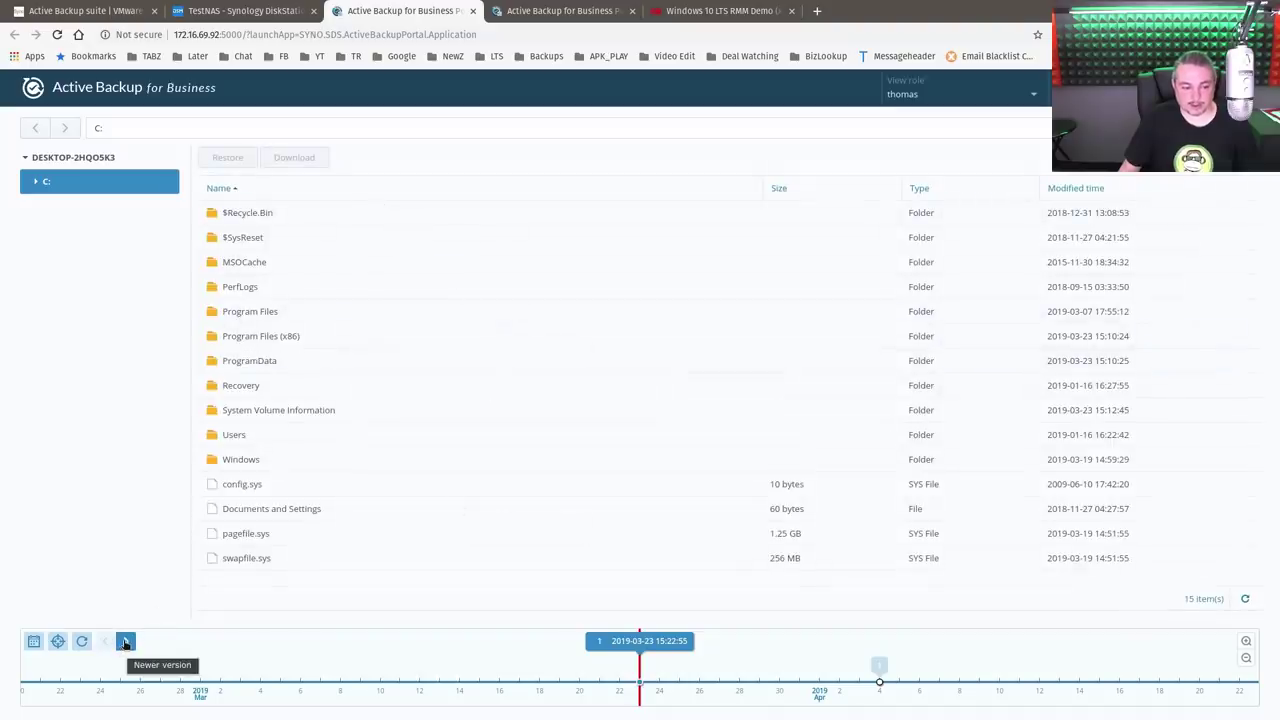
left_click(125, 642)
left_click(107, 644)
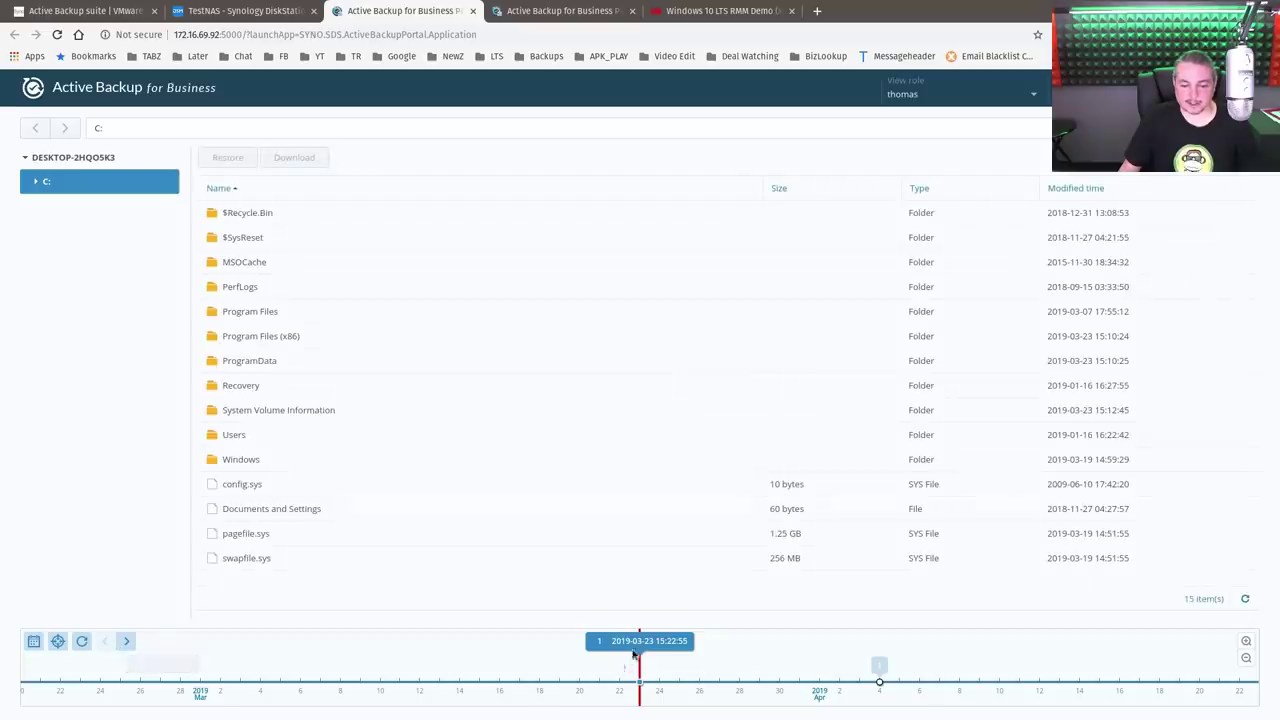
double_click(260, 440)
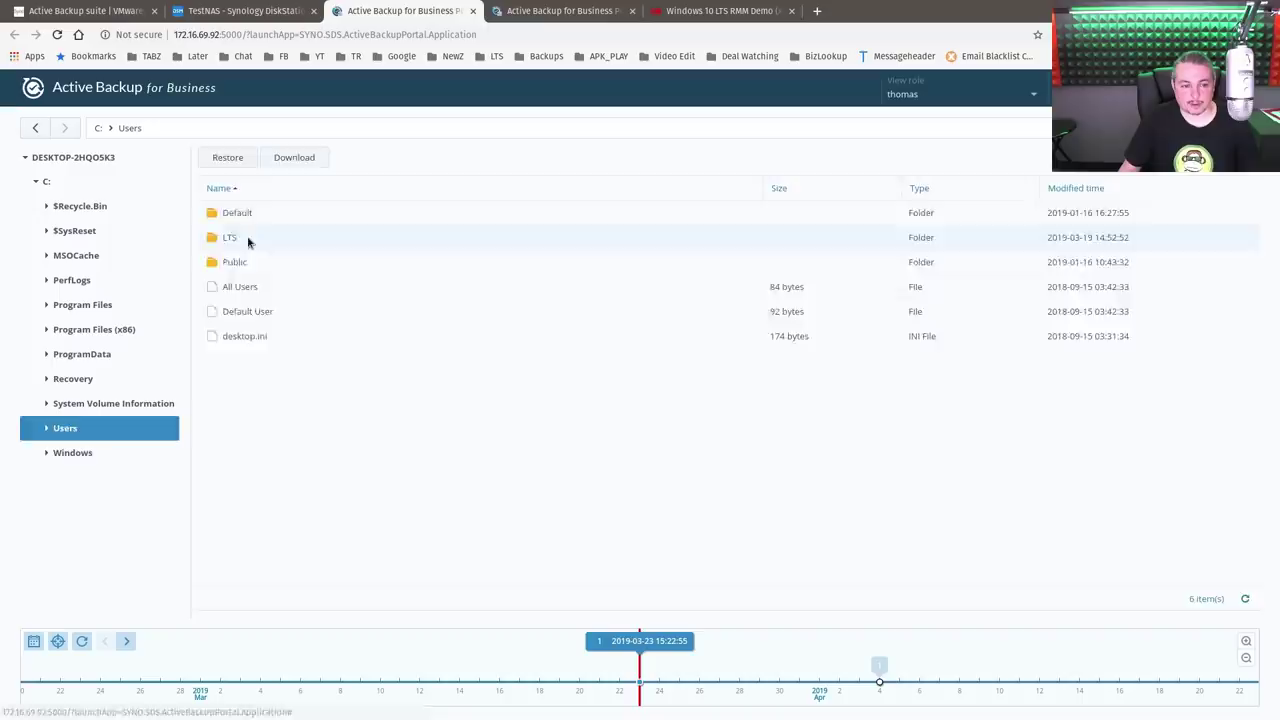
double_click(248, 241)
double_click(254, 288)
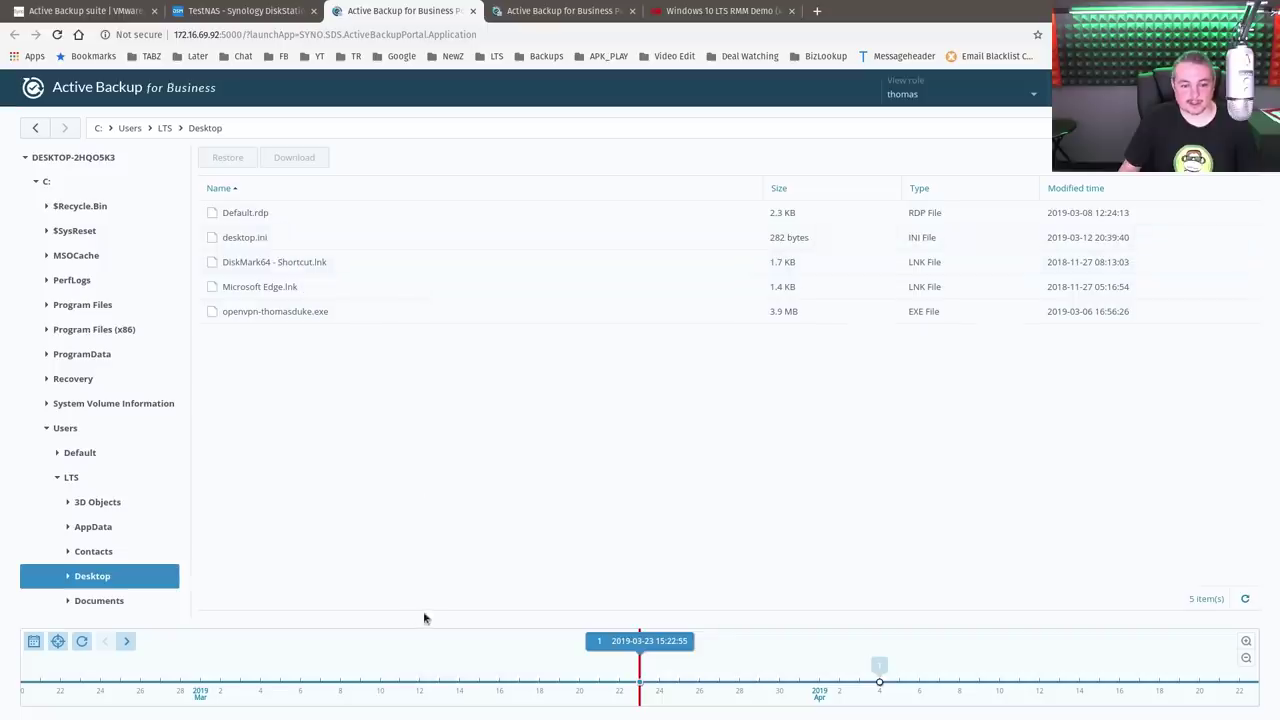
left_click(127, 642)
left_click(129, 642)
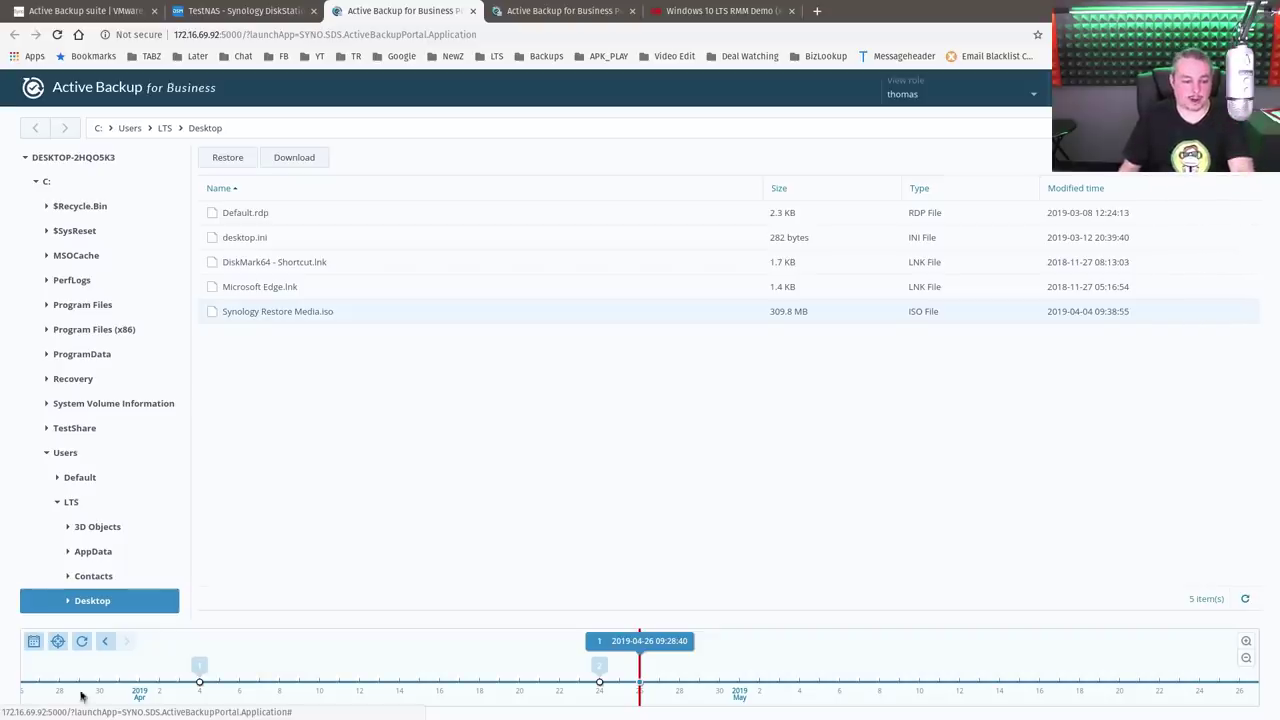
left_click(104, 641)
left_click(102, 643)
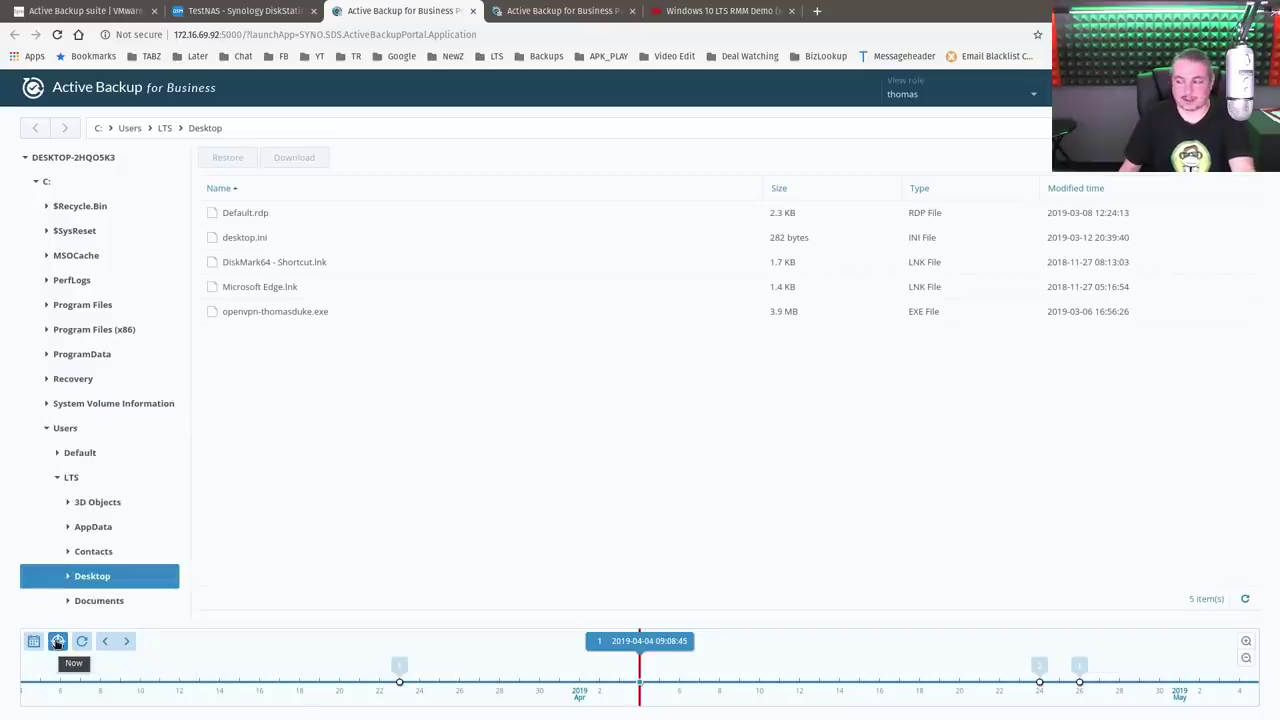
left_click(126, 641)
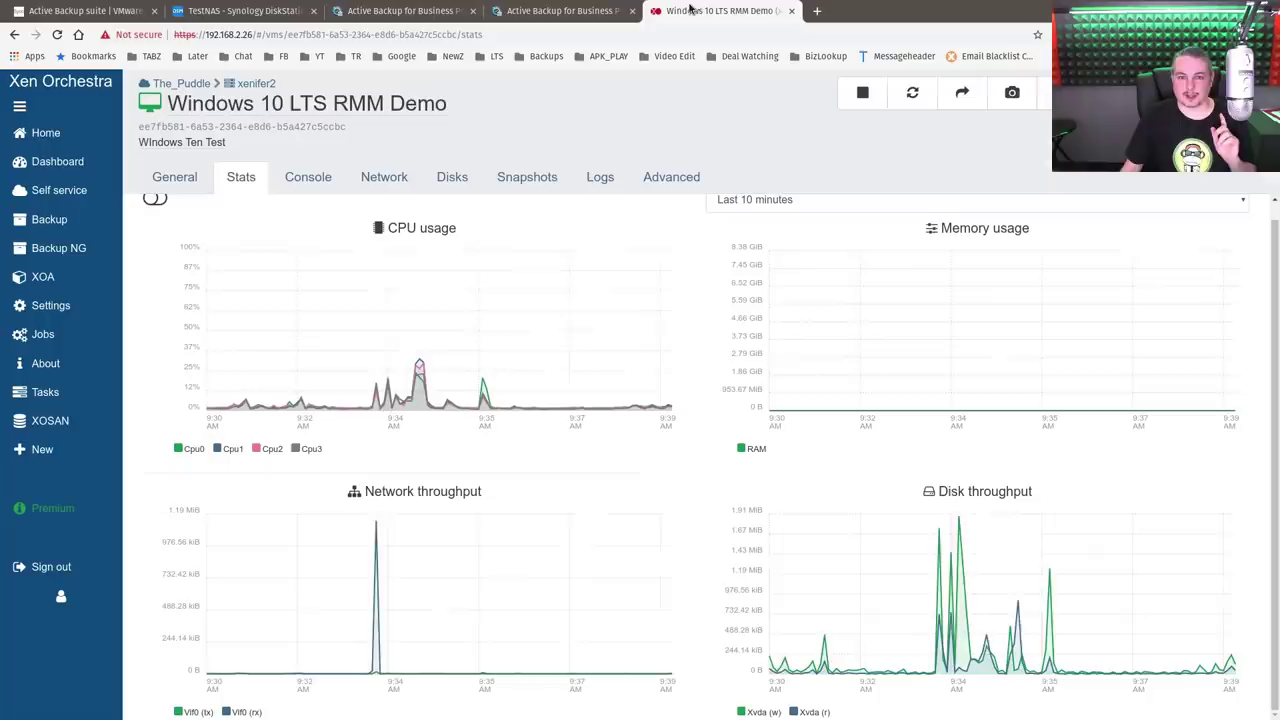
Show the Windows 10 VM's console in Xen Orchestra and close the Active Backup client window.
left_click(700, 12)
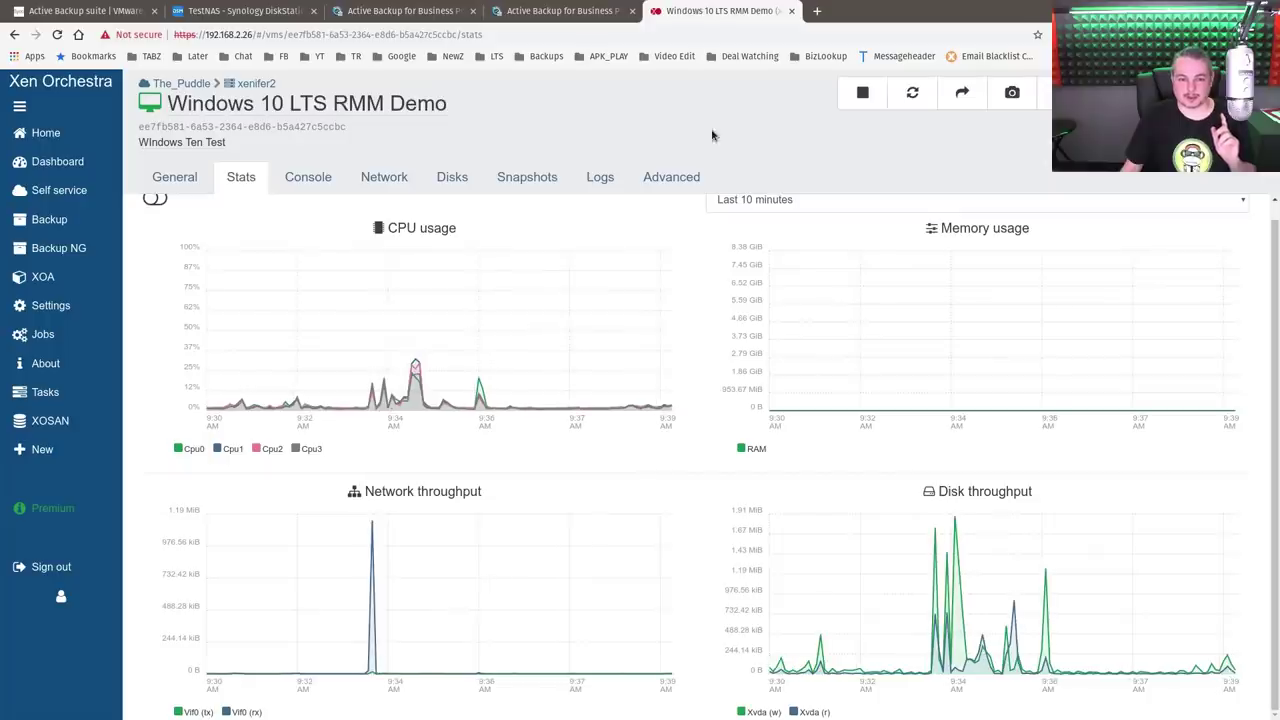
left_click(310, 177)
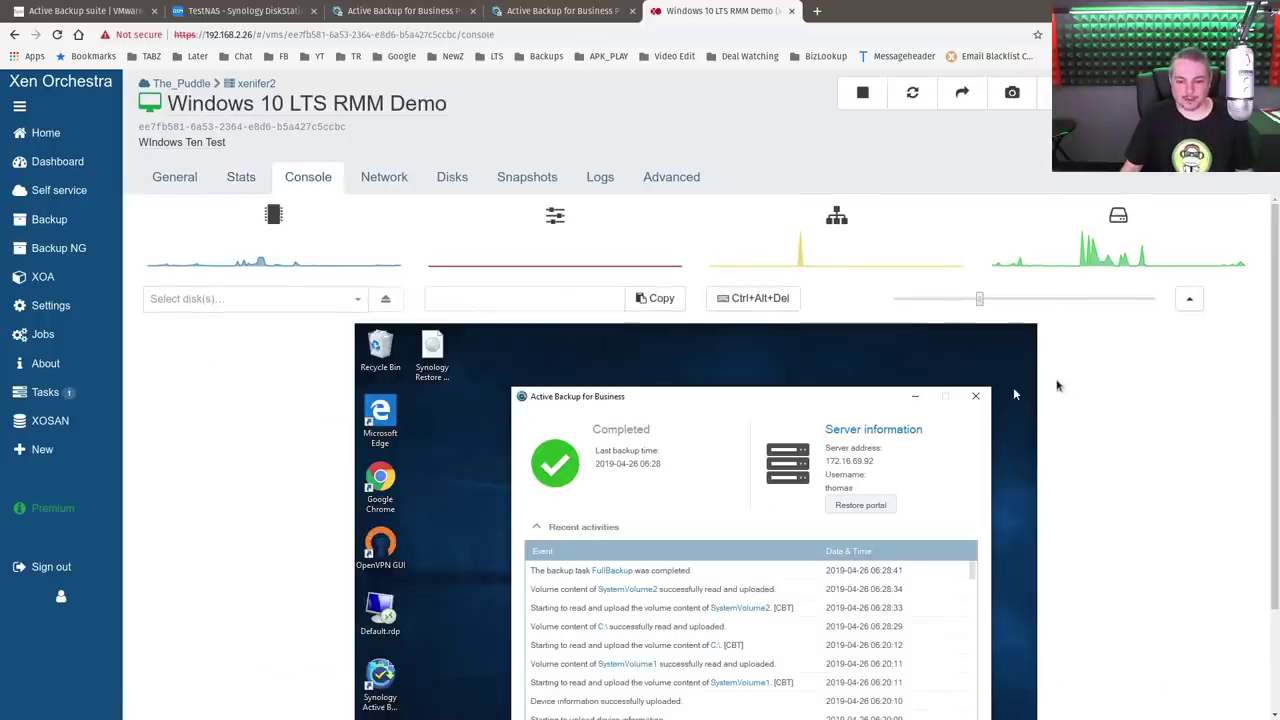
left_click(1189, 298)
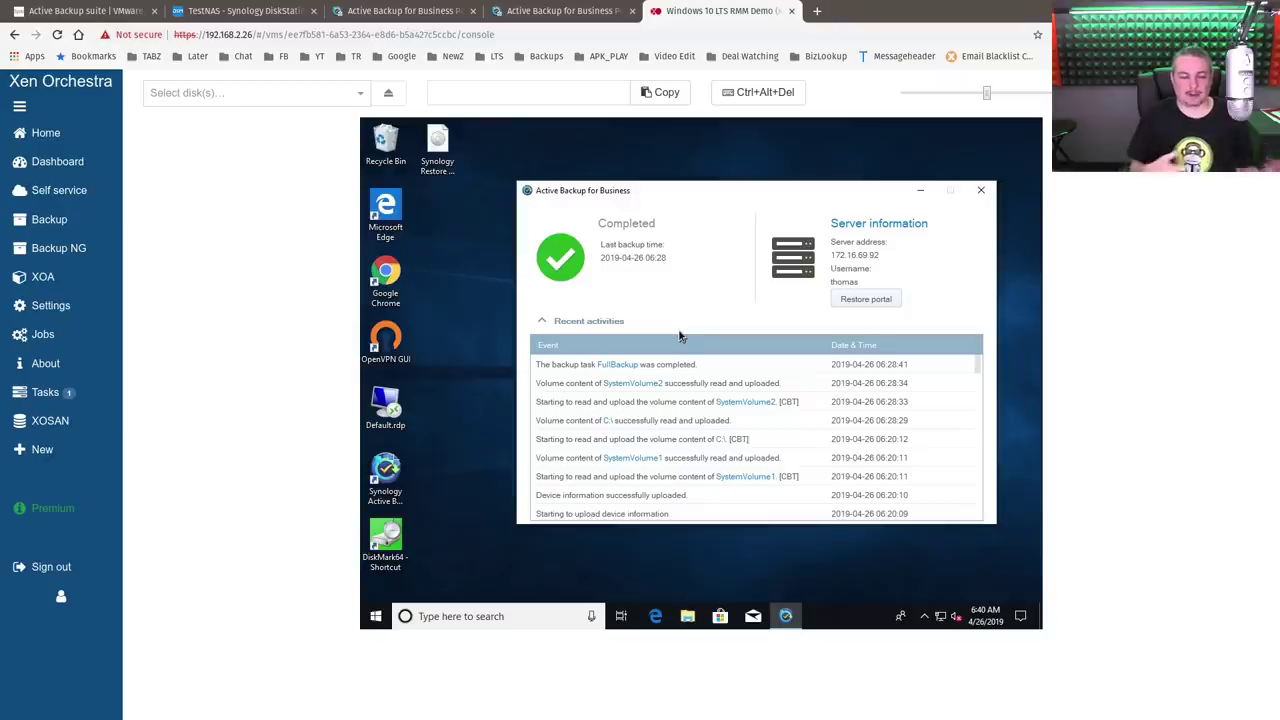
left_click(981, 190)
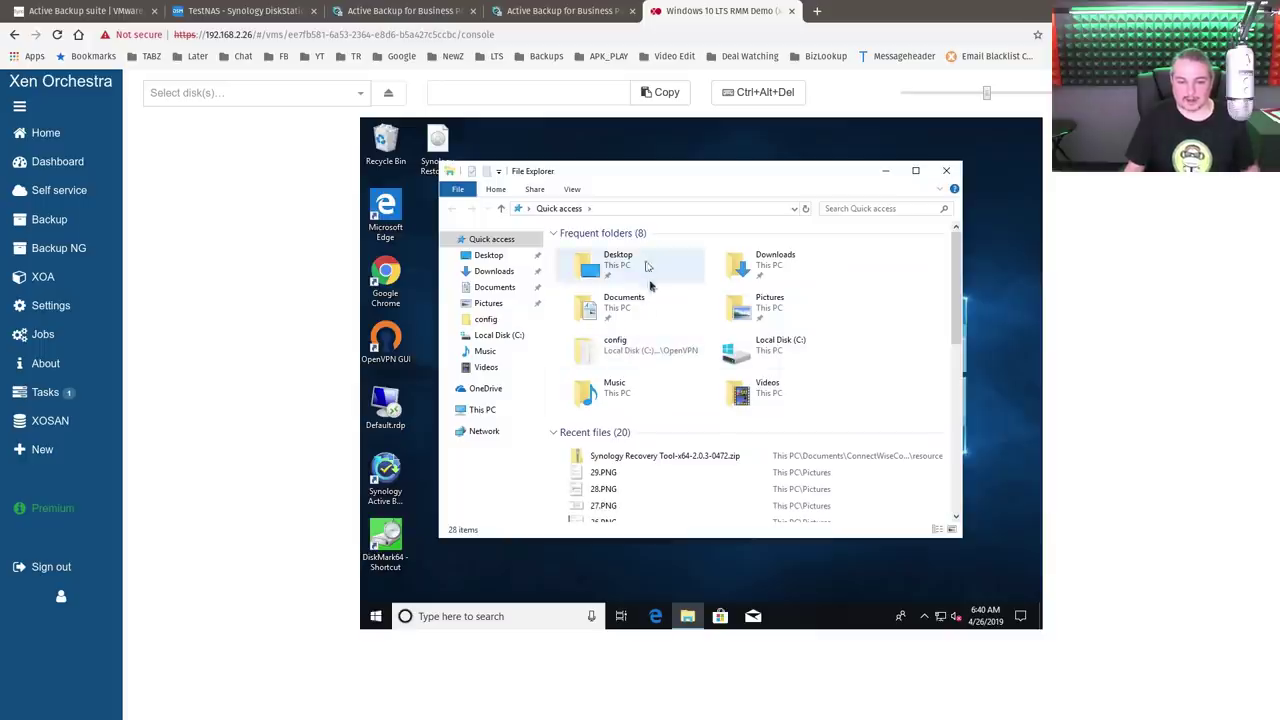
Permanently delete the 4_26_19 folder from the VM's Documents, then return to the portal.
left_click(646, 310)
double_click(646, 310)
double_click(614, 251)
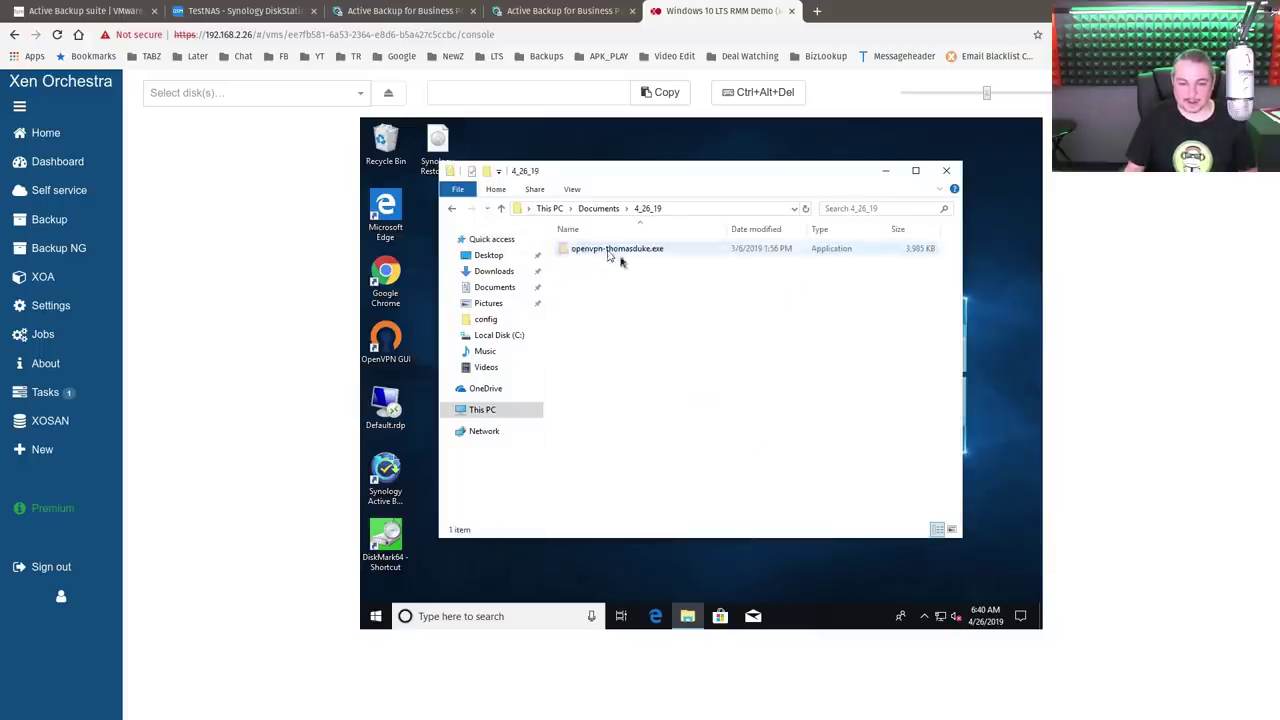
left_click(597, 208)
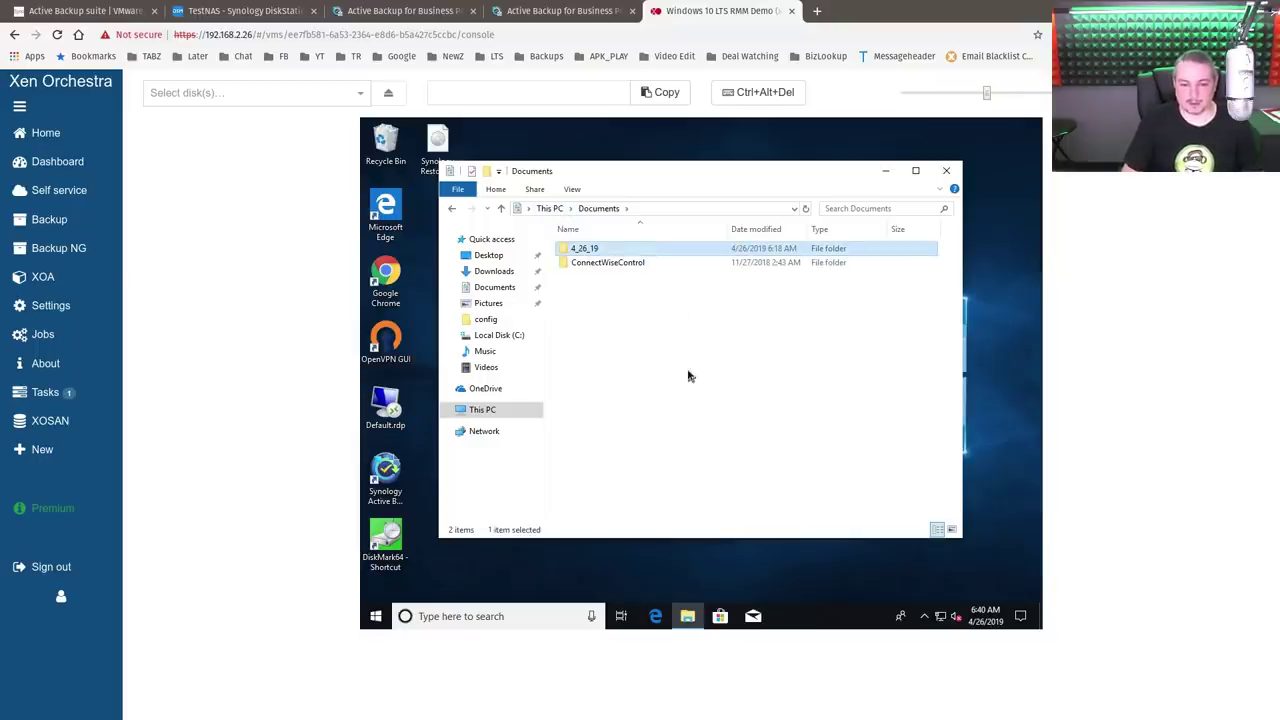
key("shift+Delete")
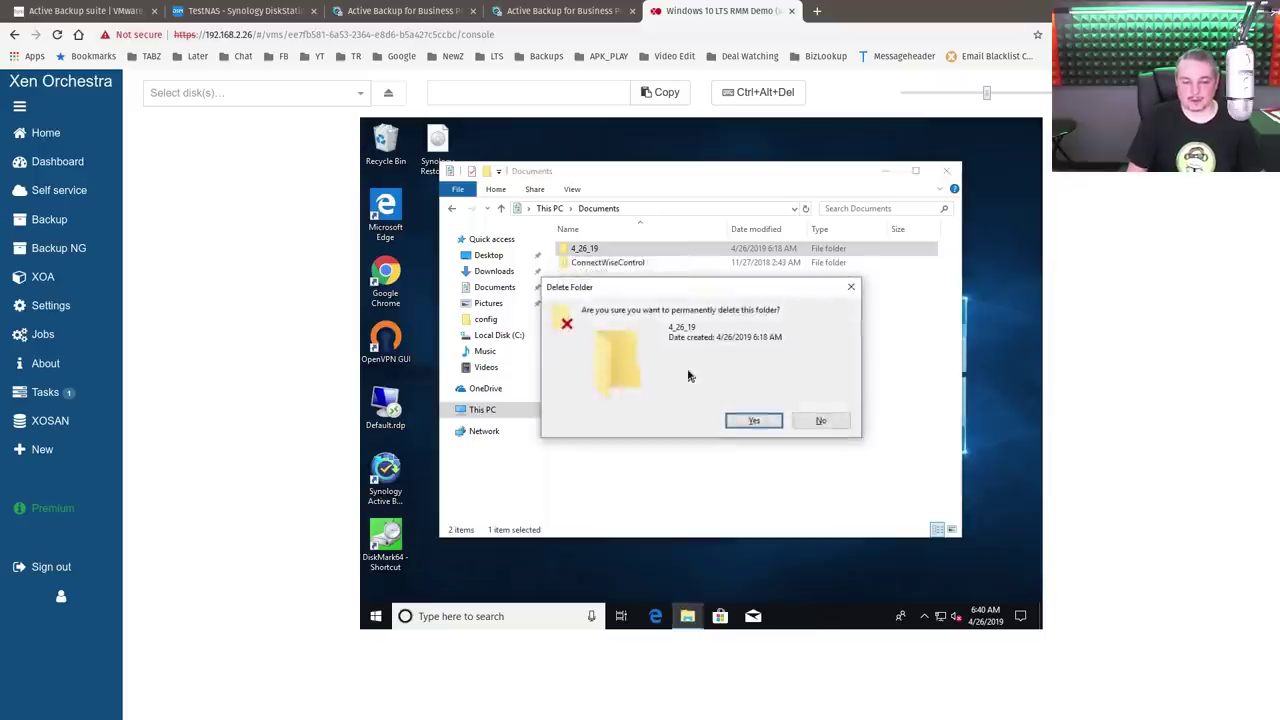
key("Return")
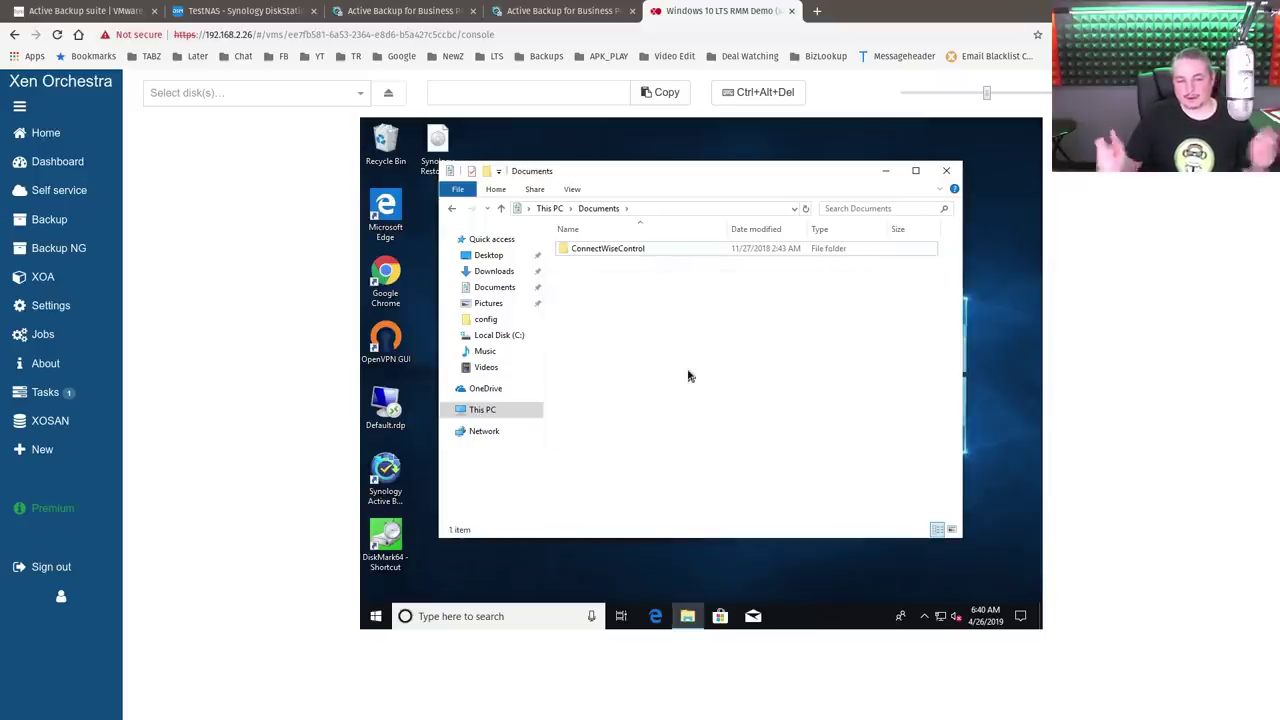
left_click(581, 12)
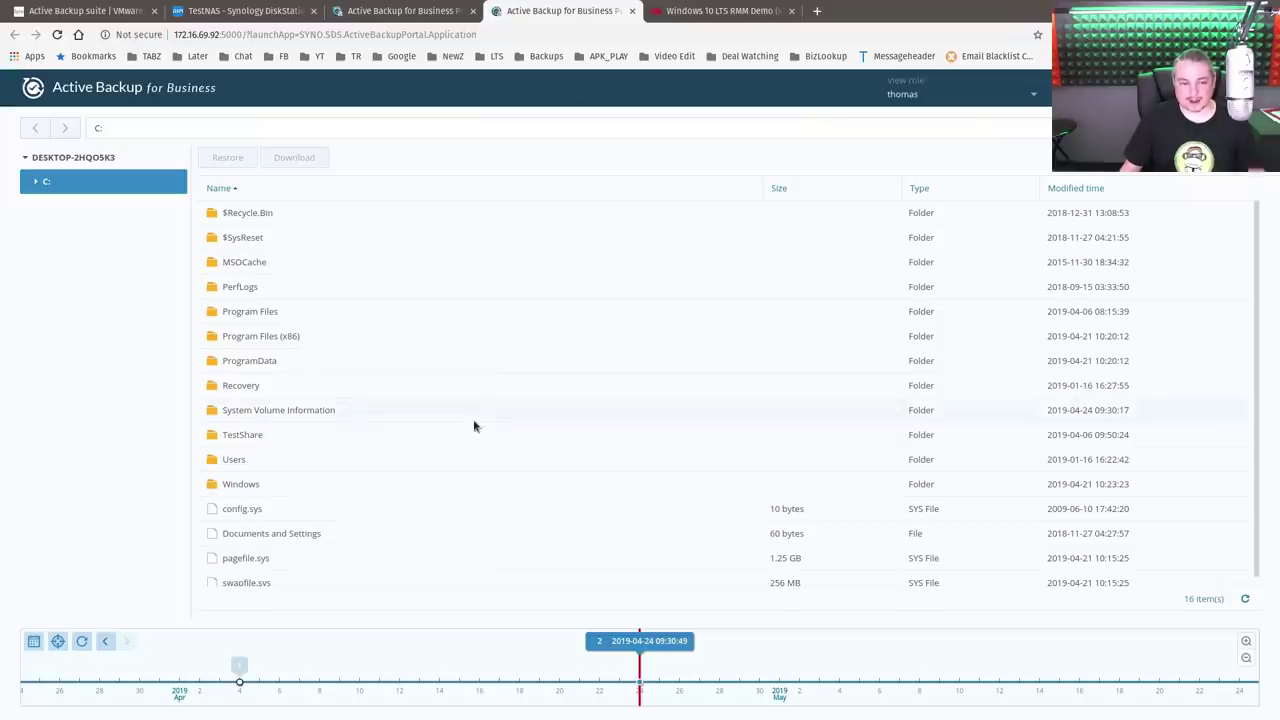
Restore 4_26_19 from Users > LTS > Documents to its original location and close the extra portal tab.
left_click(57, 641)
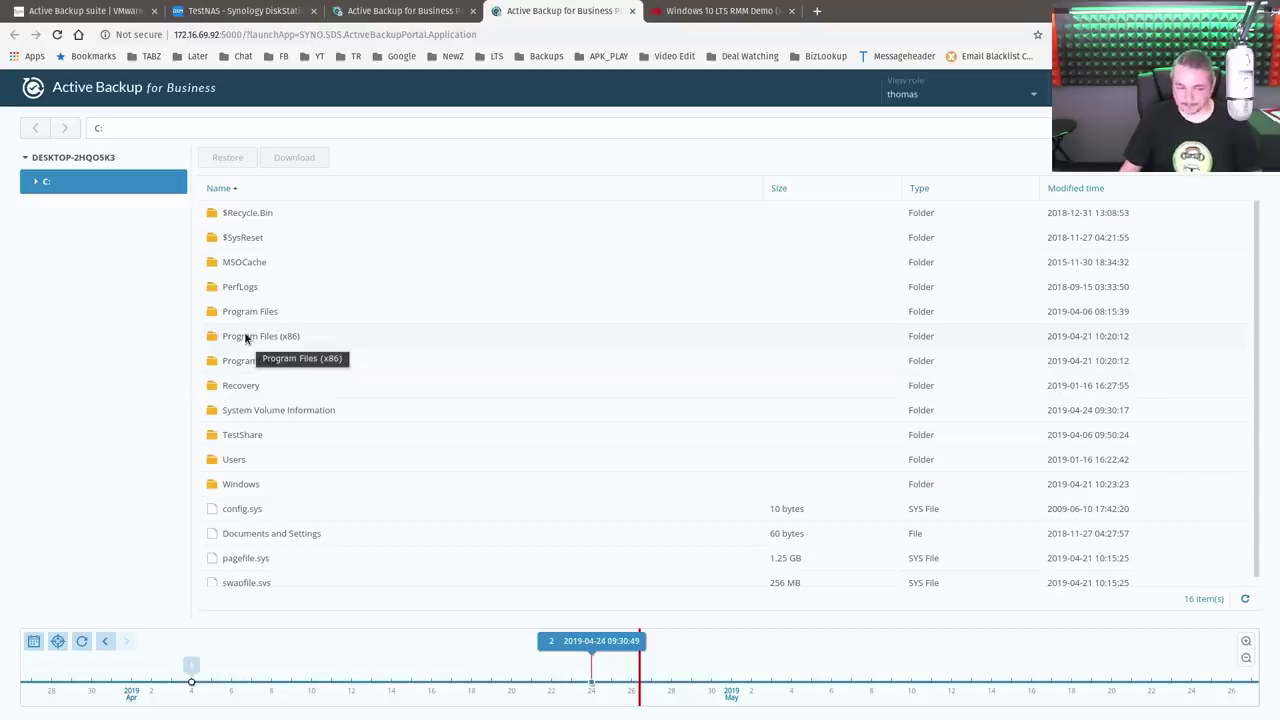
double_click(285, 461)
double_click(264, 237)
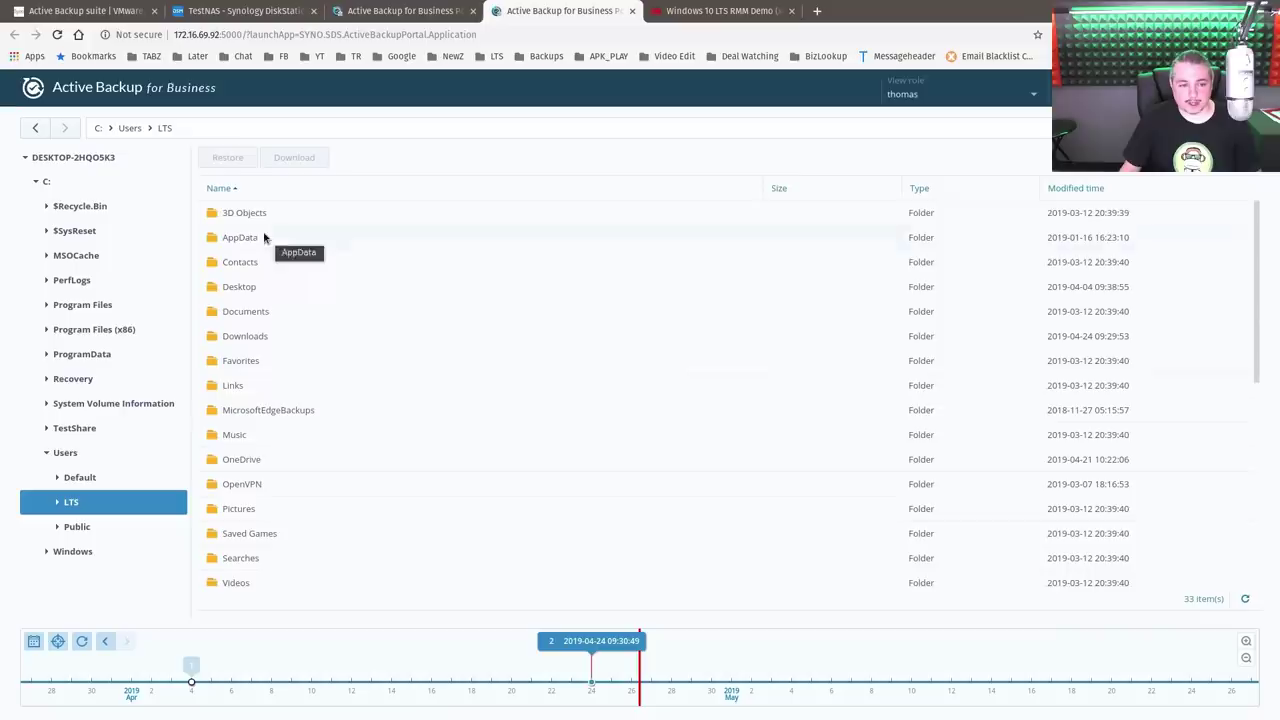
double_click(271, 313)
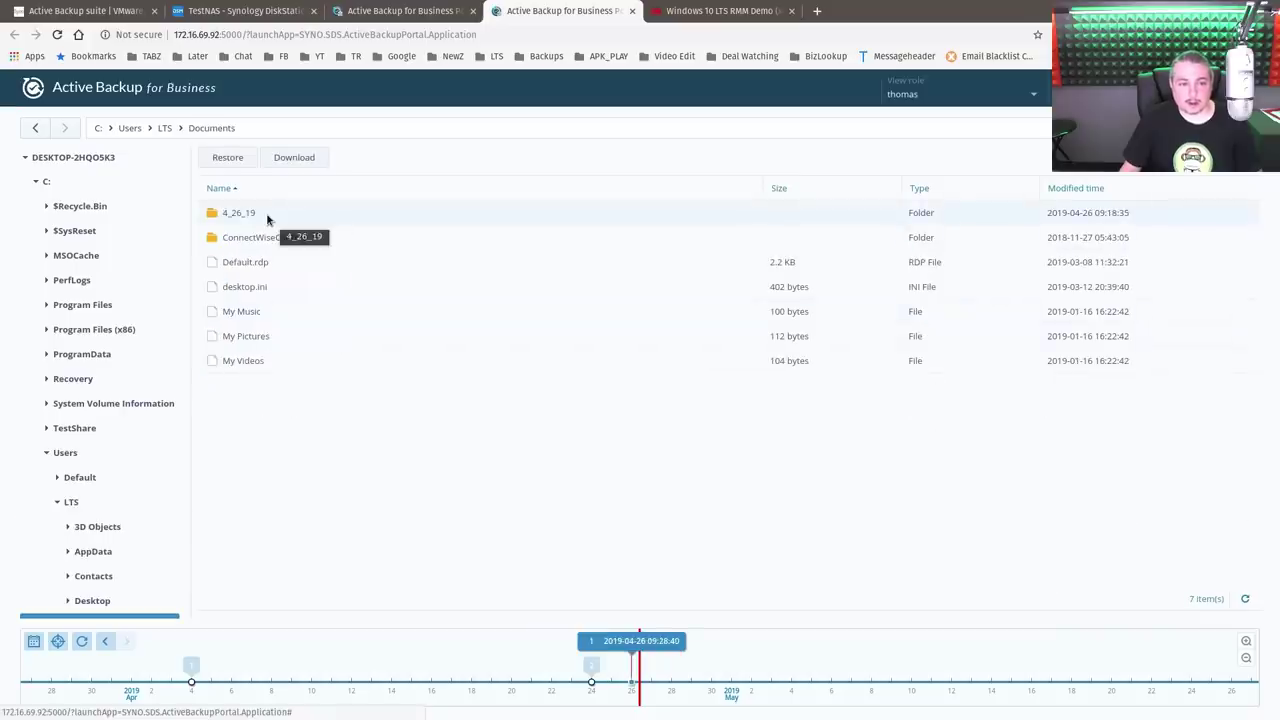
left_click(237, 160)
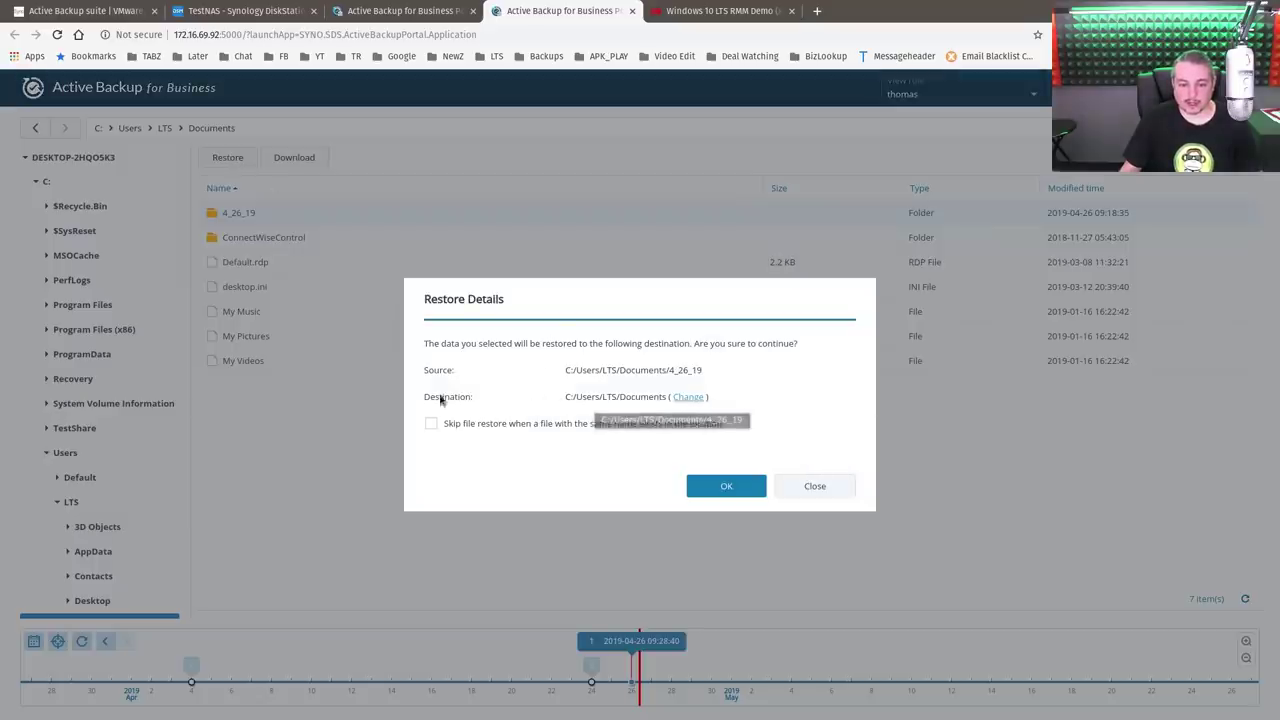
left_click(727, 488)
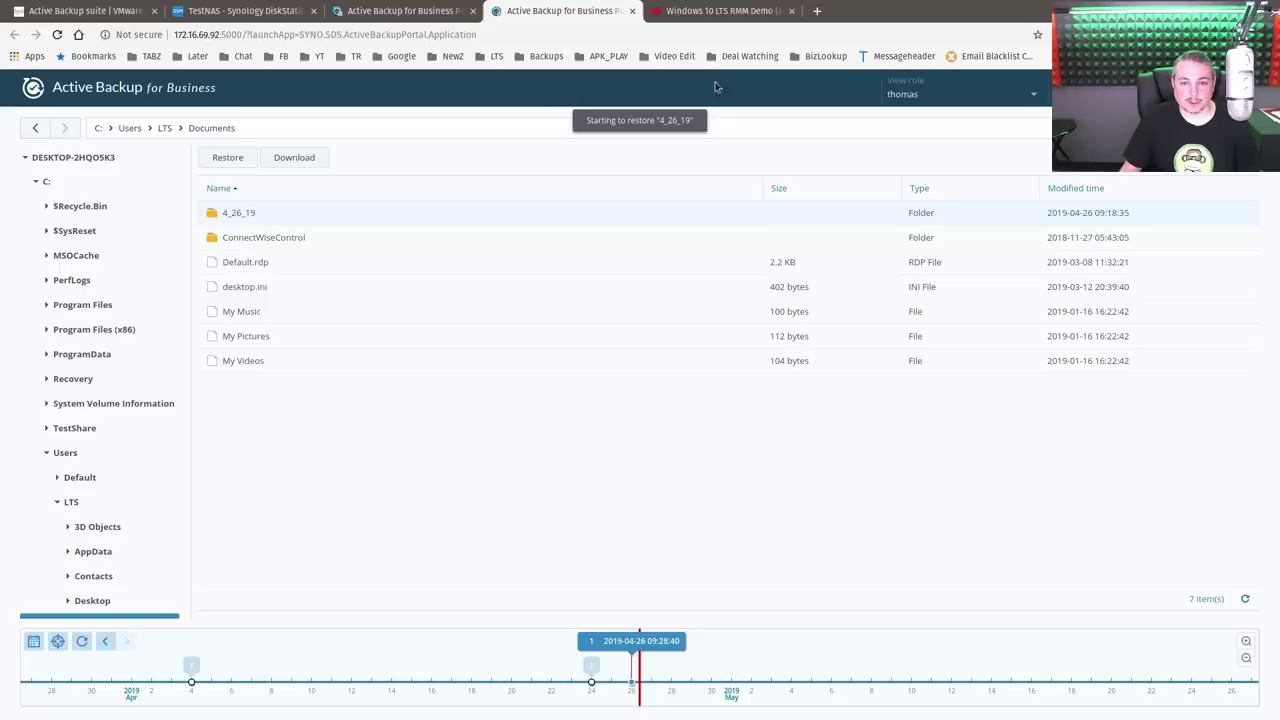
left_click(390, 12)
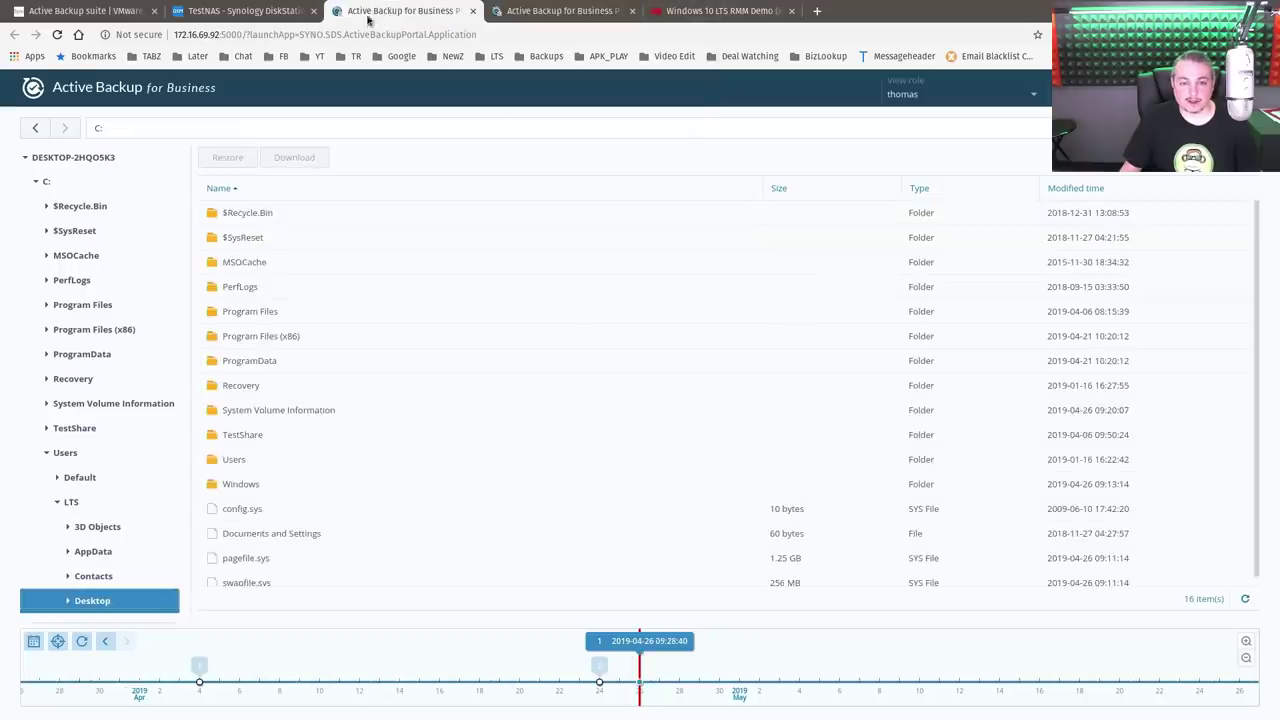
key("ctrl+w")
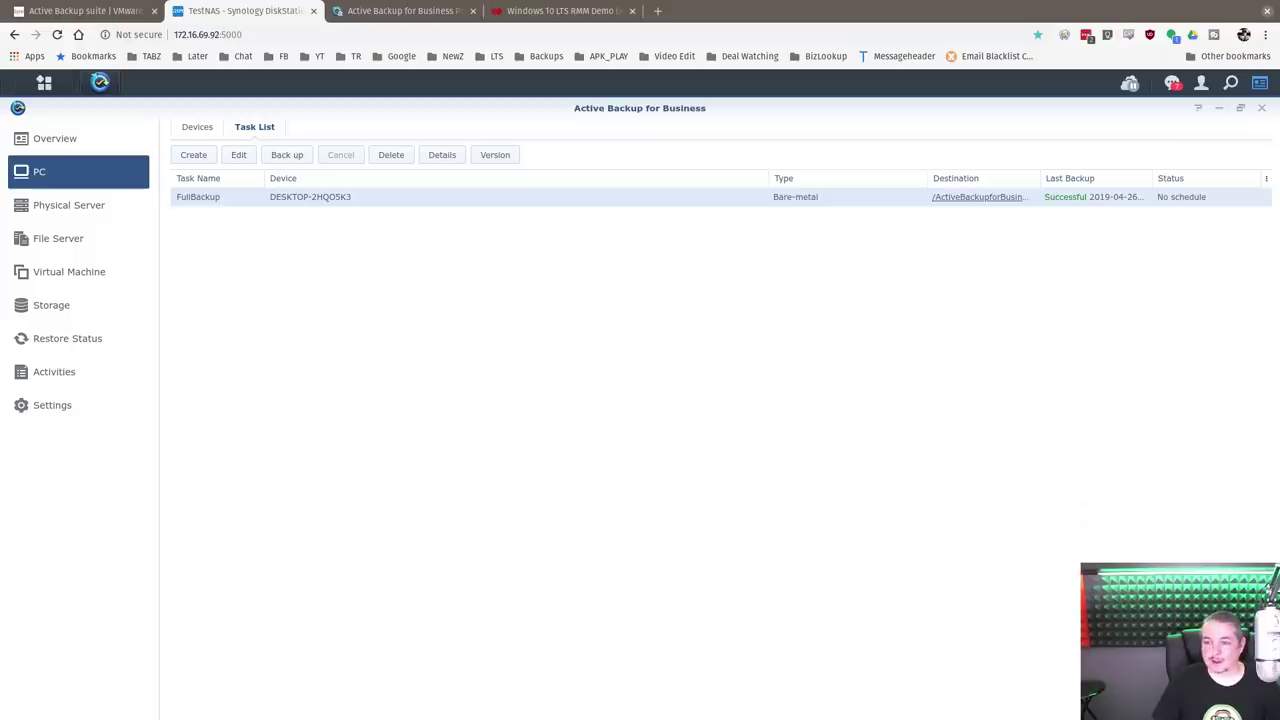
Check DSM notifications, then open 4_26_19 in the VM's Documents to see the OpenVPN installer.
left_click(1176, 83)
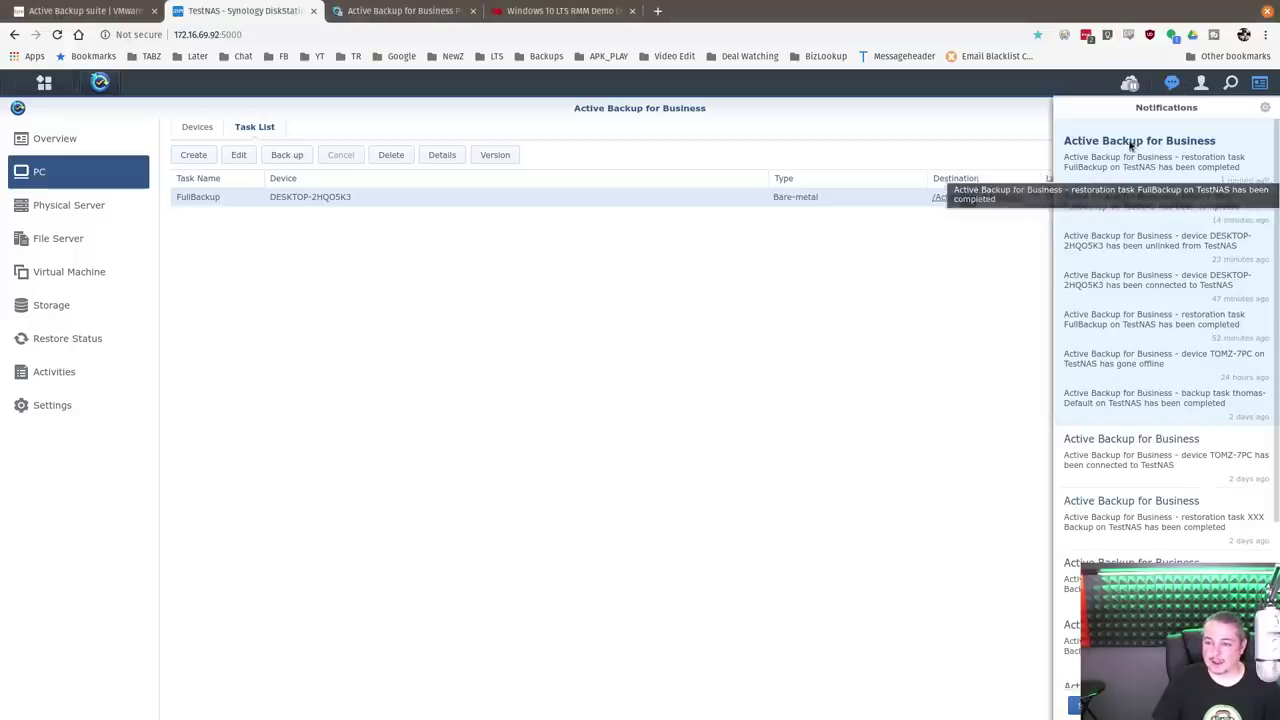
left_click(1172, 83)
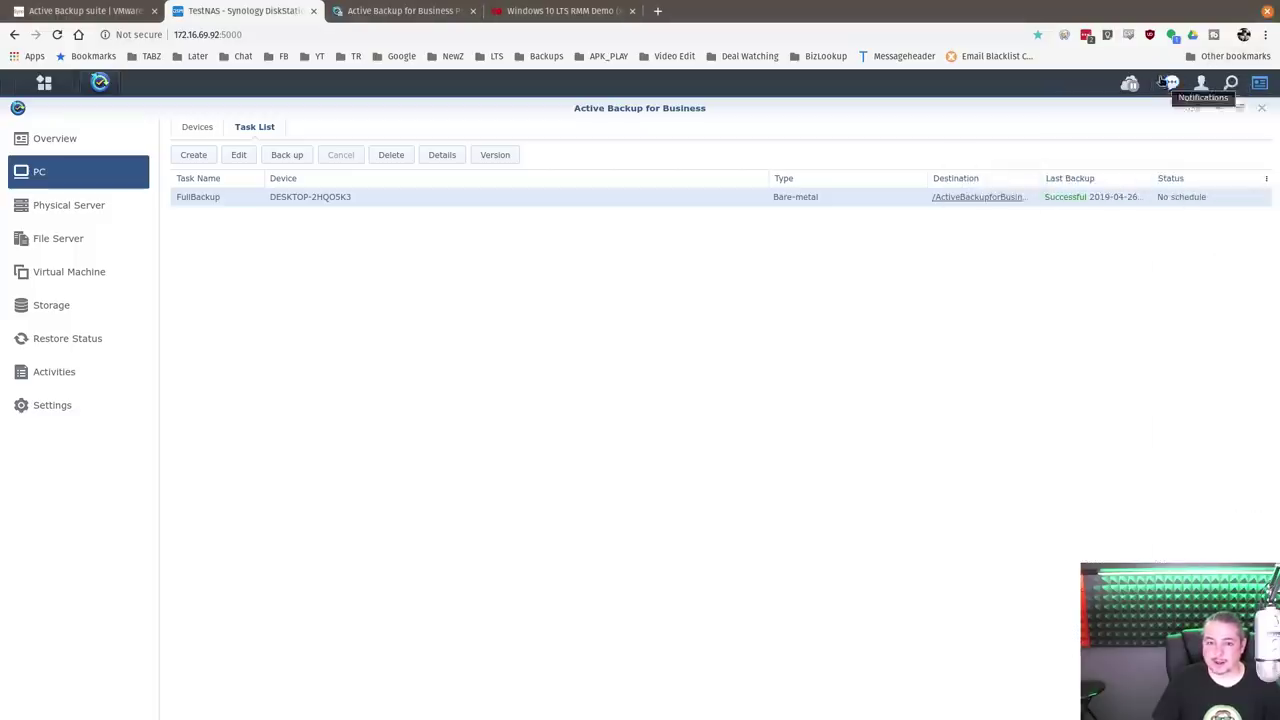
left_click(605, 15)
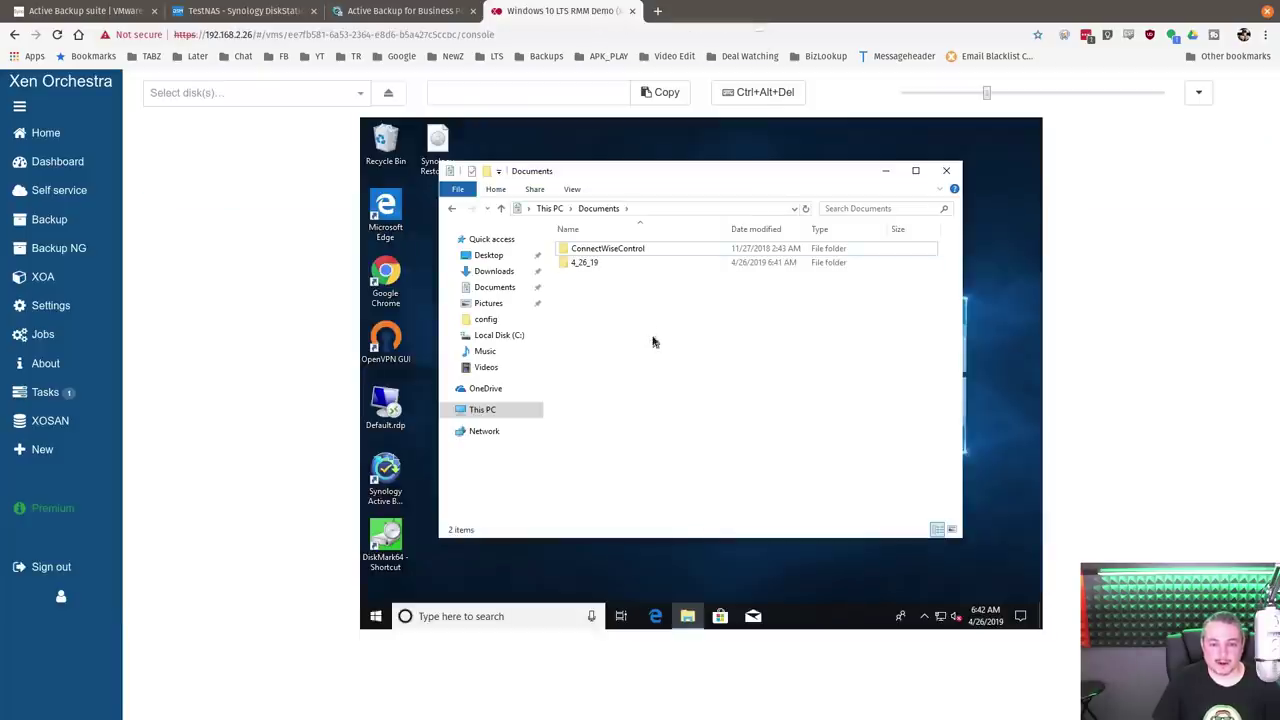
double_click(585, 263)
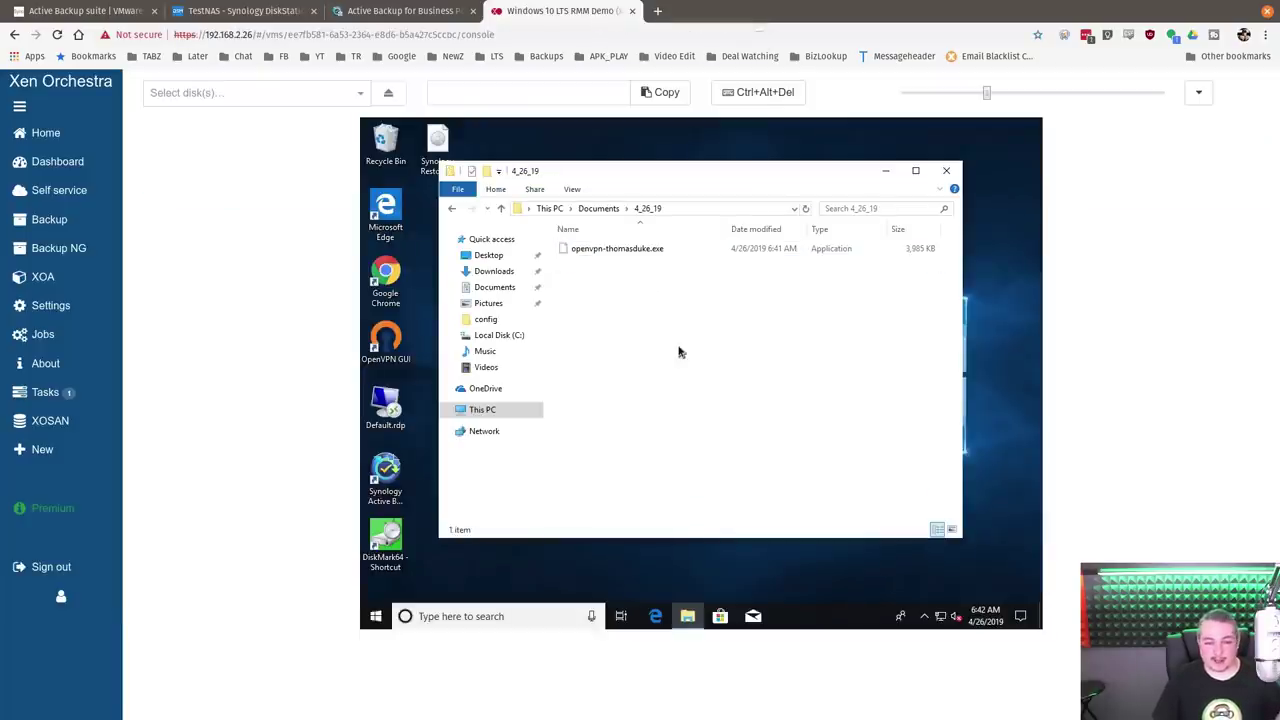
left_click(598, 208)
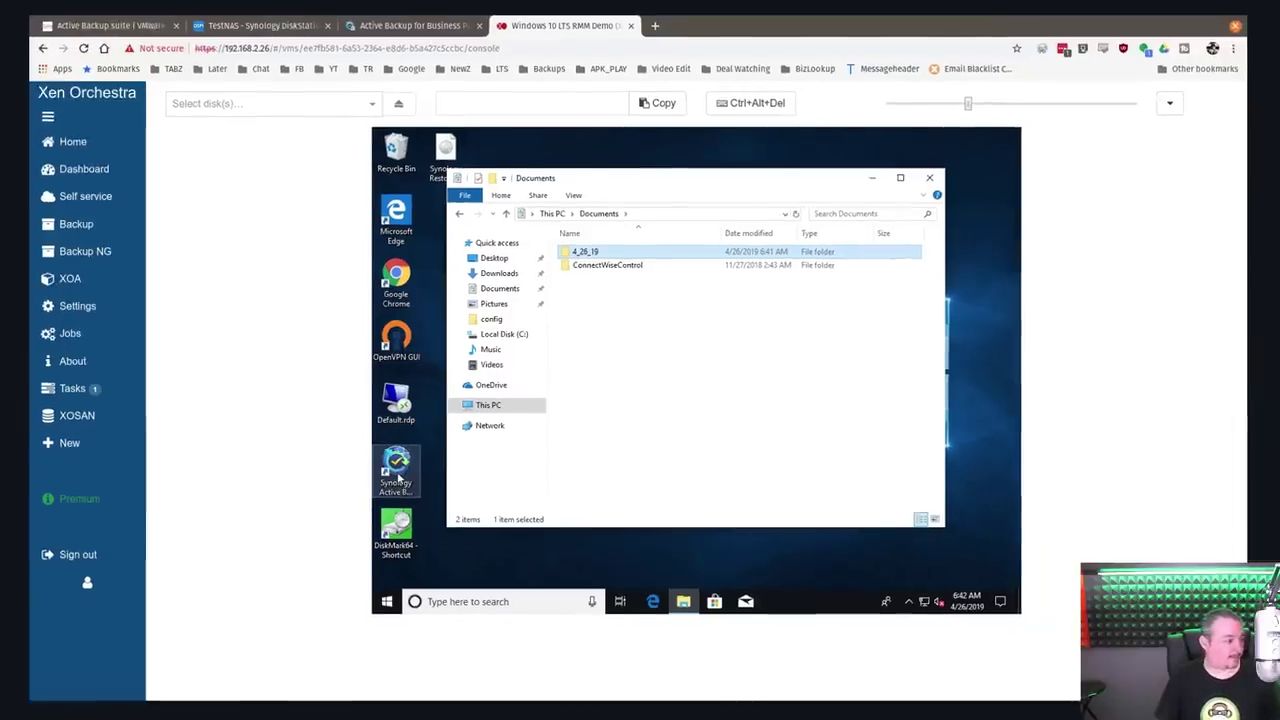
Look through the video recordings, 'lol you checked here.txt' and Proposal.pdf in the xxx folder.
key("alt+Tab")
left_click(769, 232)
left_click(776, 257)
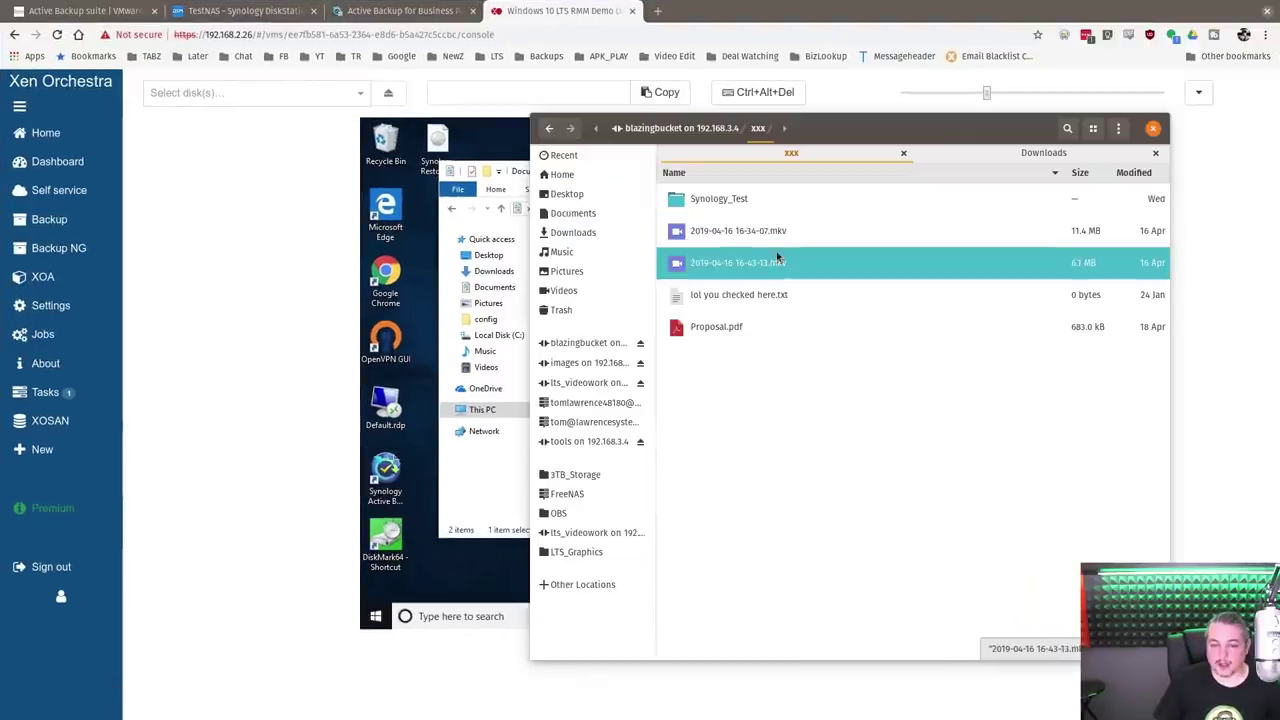
left_click(757, 298)
left_click(744, 330)
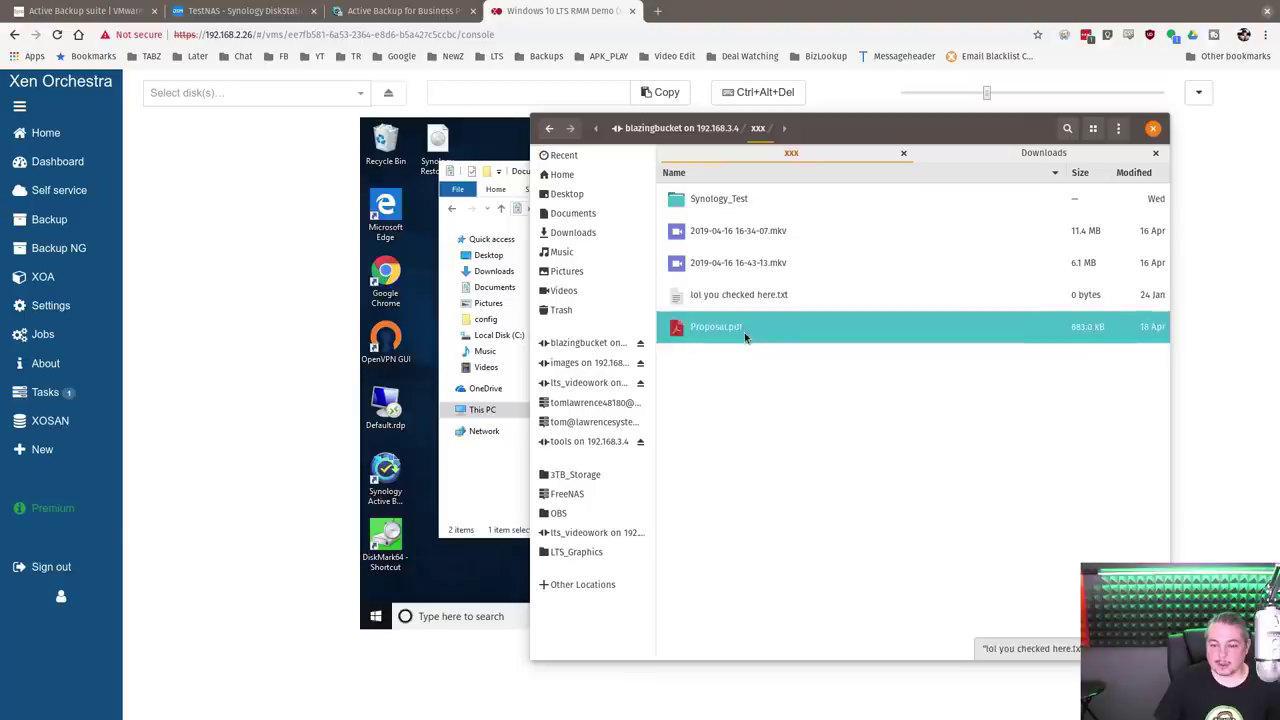
Open the Synology_Test subfolder, go back to xxx, and return to the DiskStation tab.
left_click(772, 215)
double_click(772, 213)
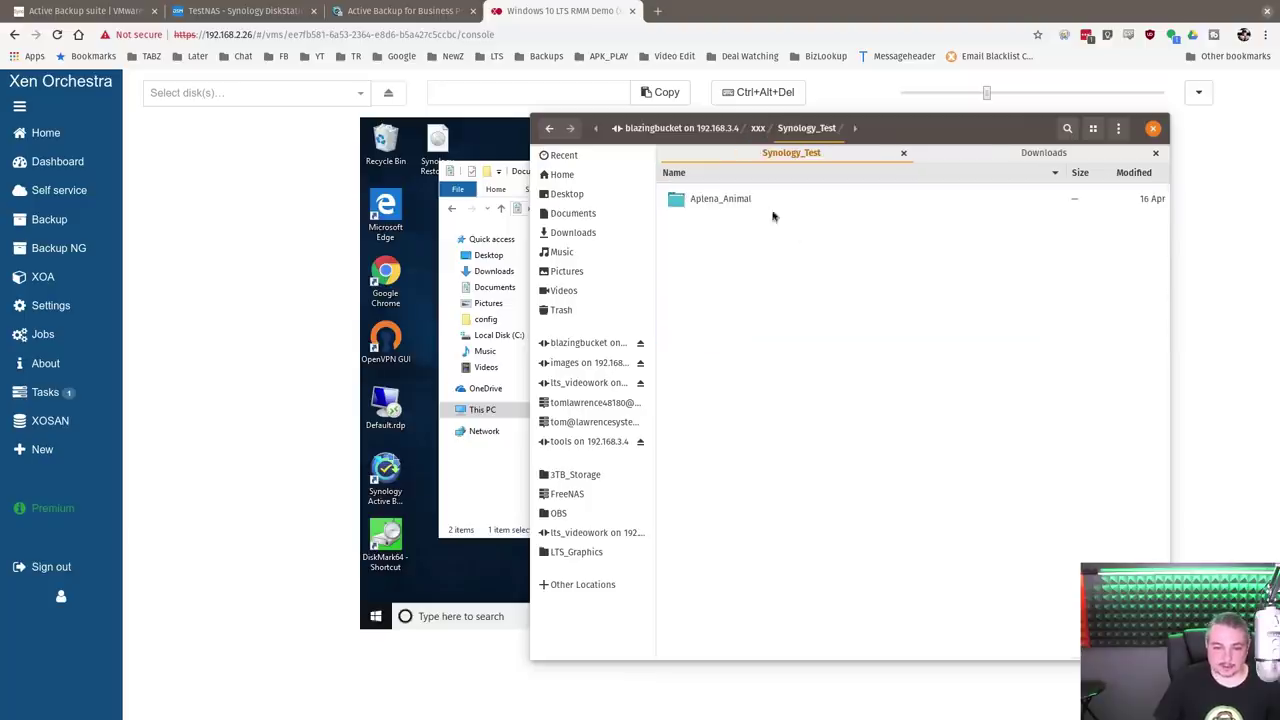
left_click(758, 128)
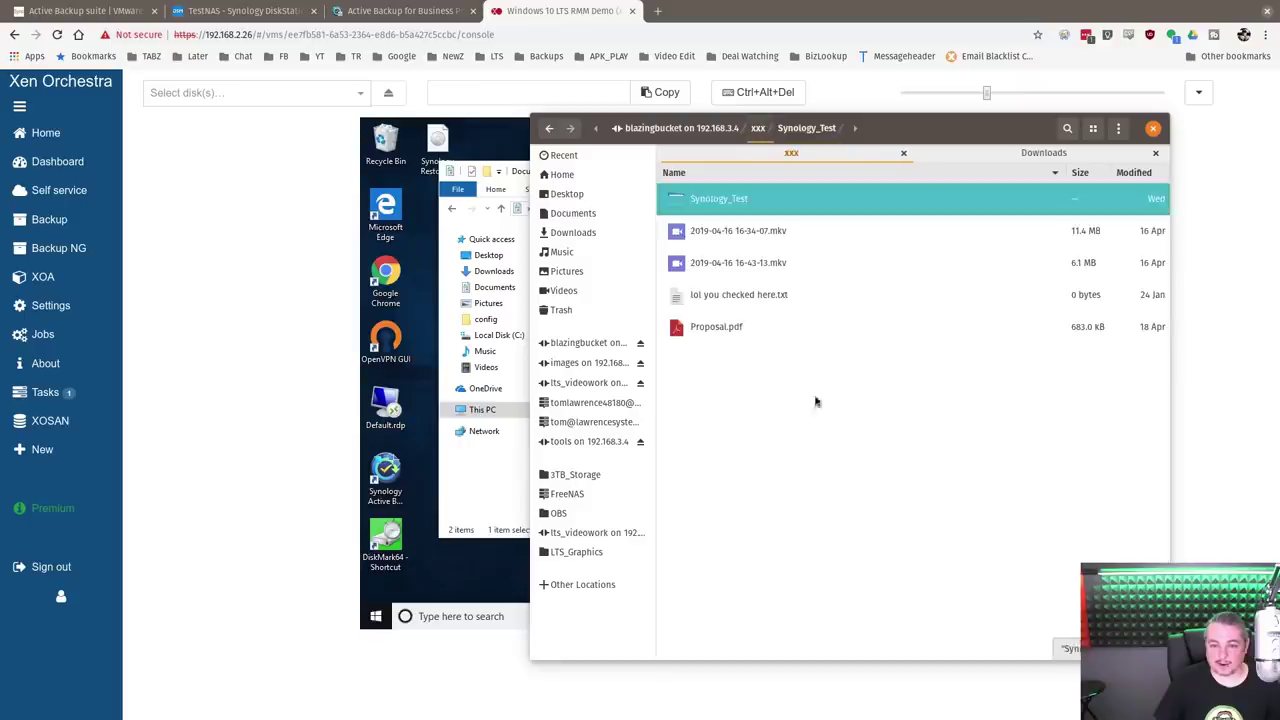
left_click(738, 296)
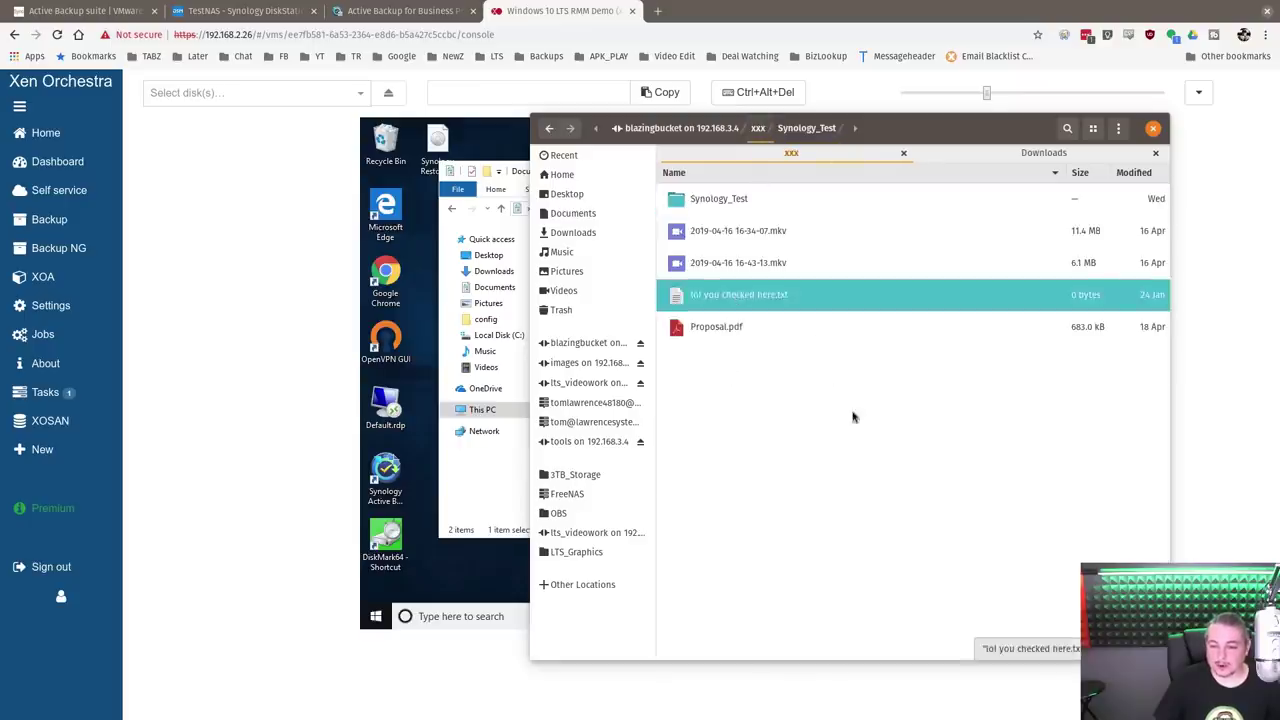
left_click(950, 477)
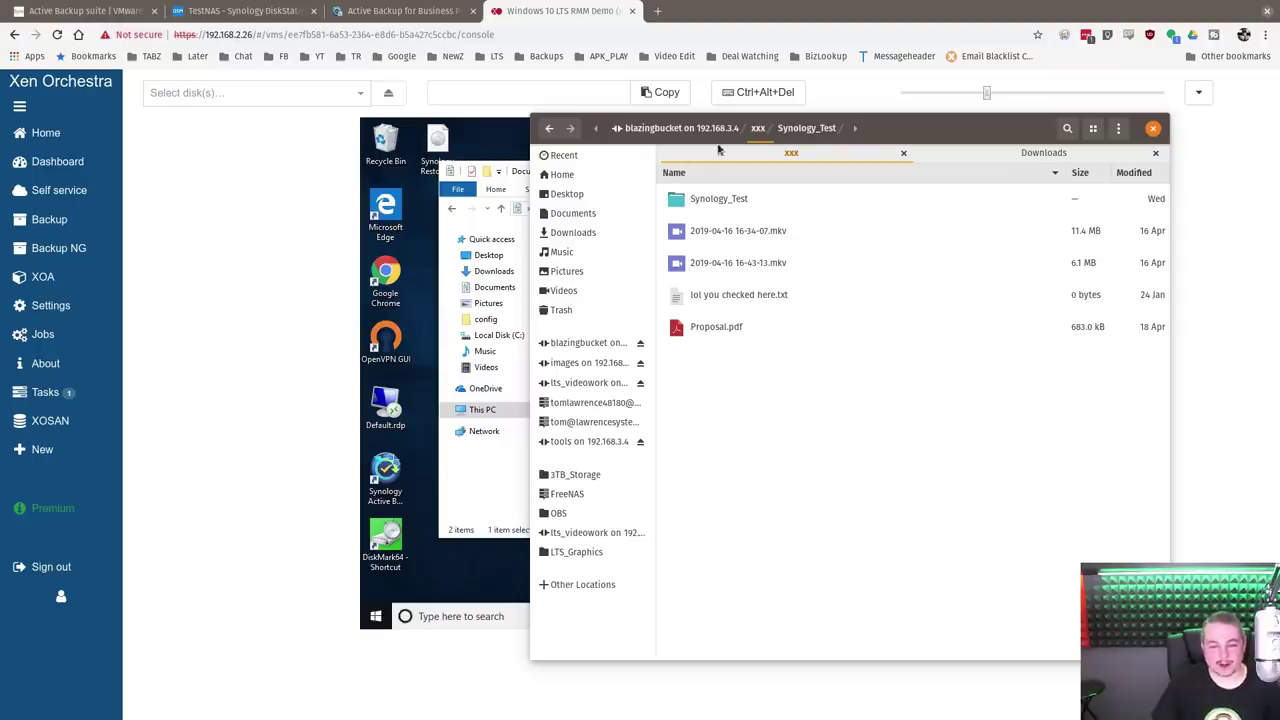
left_click_drag(1003, 136, 1279, 150)
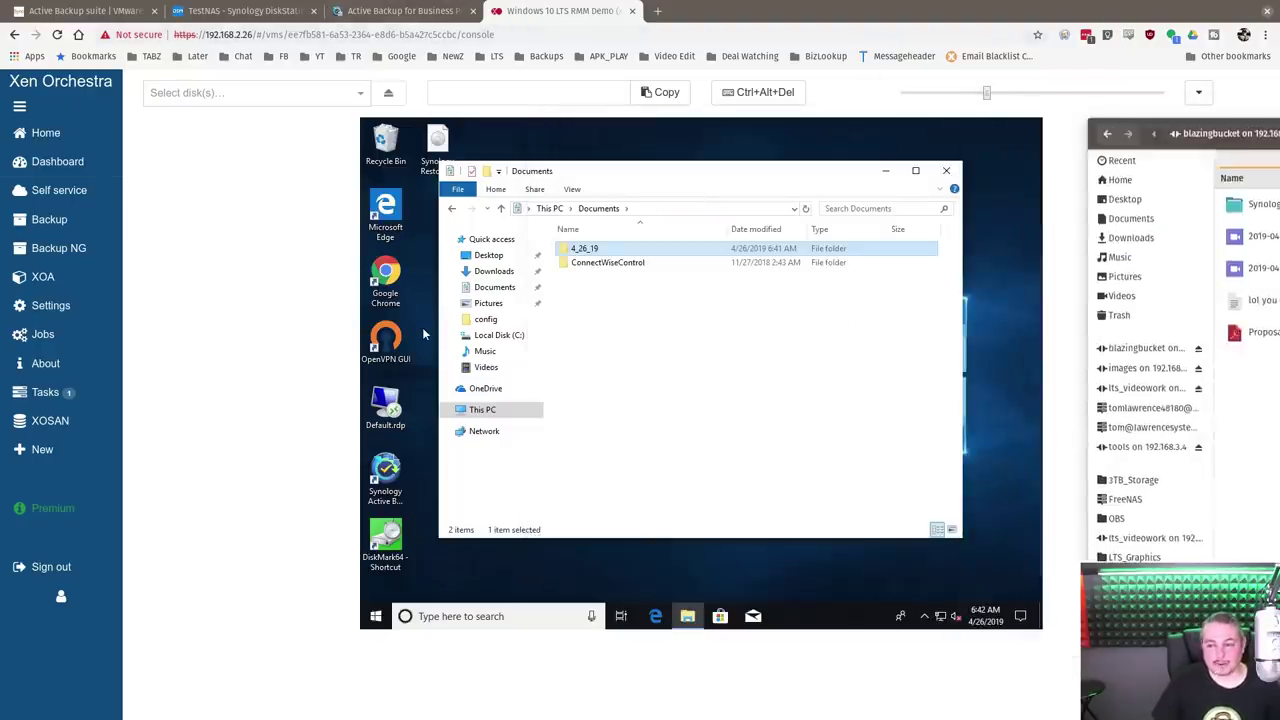
left_click(257, 12)
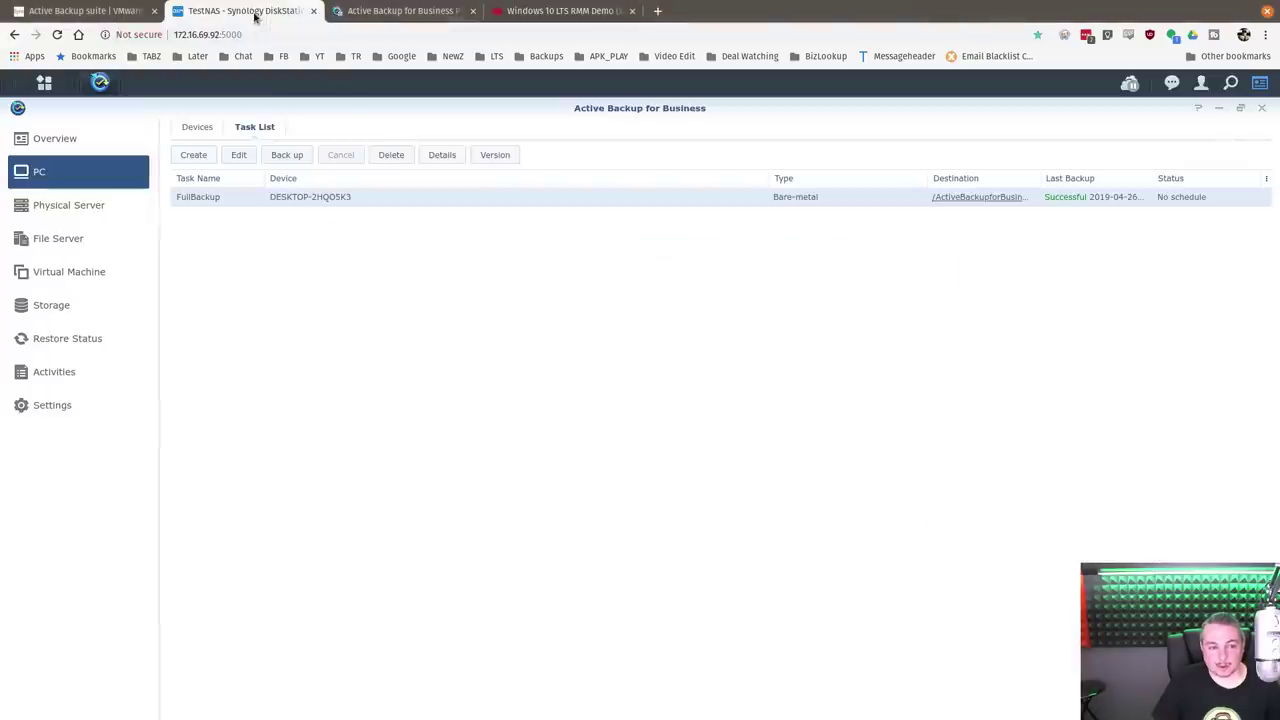
Show the File Server tasks and pick the 172.16.69.4 XXX Backup task in the portal's task list.
left_click(74, 238)
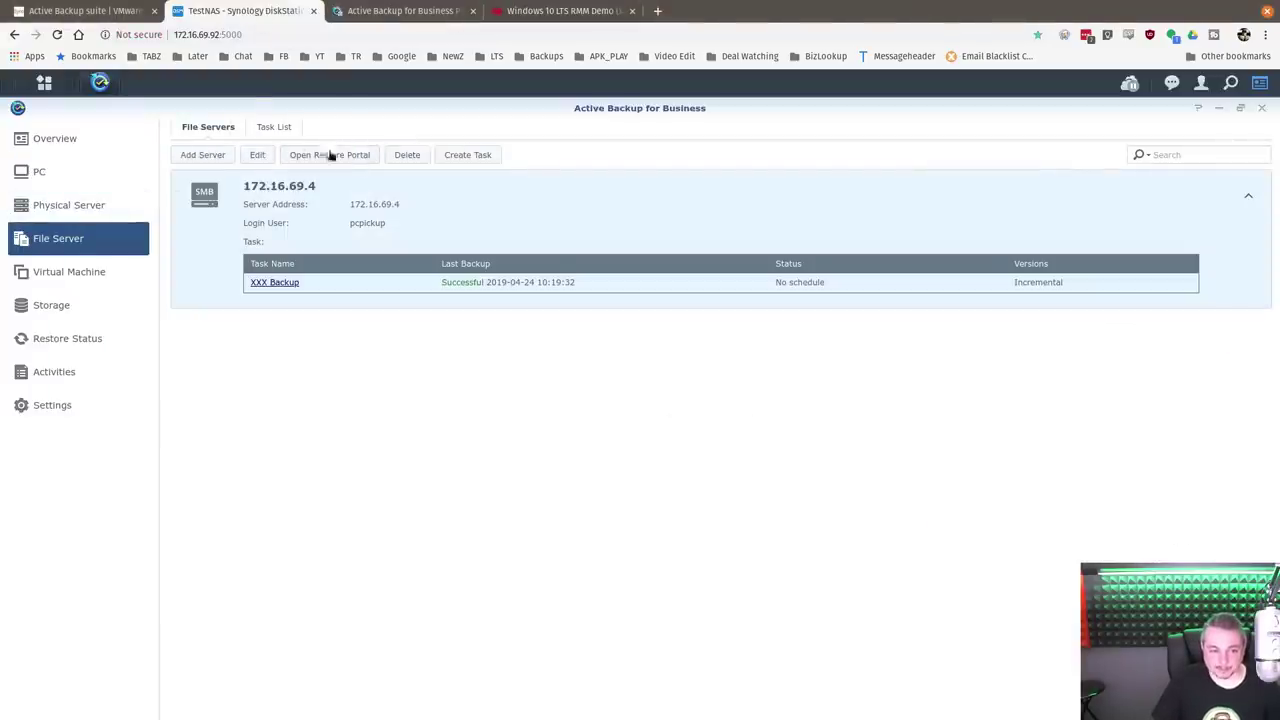
left_click(400, 10)
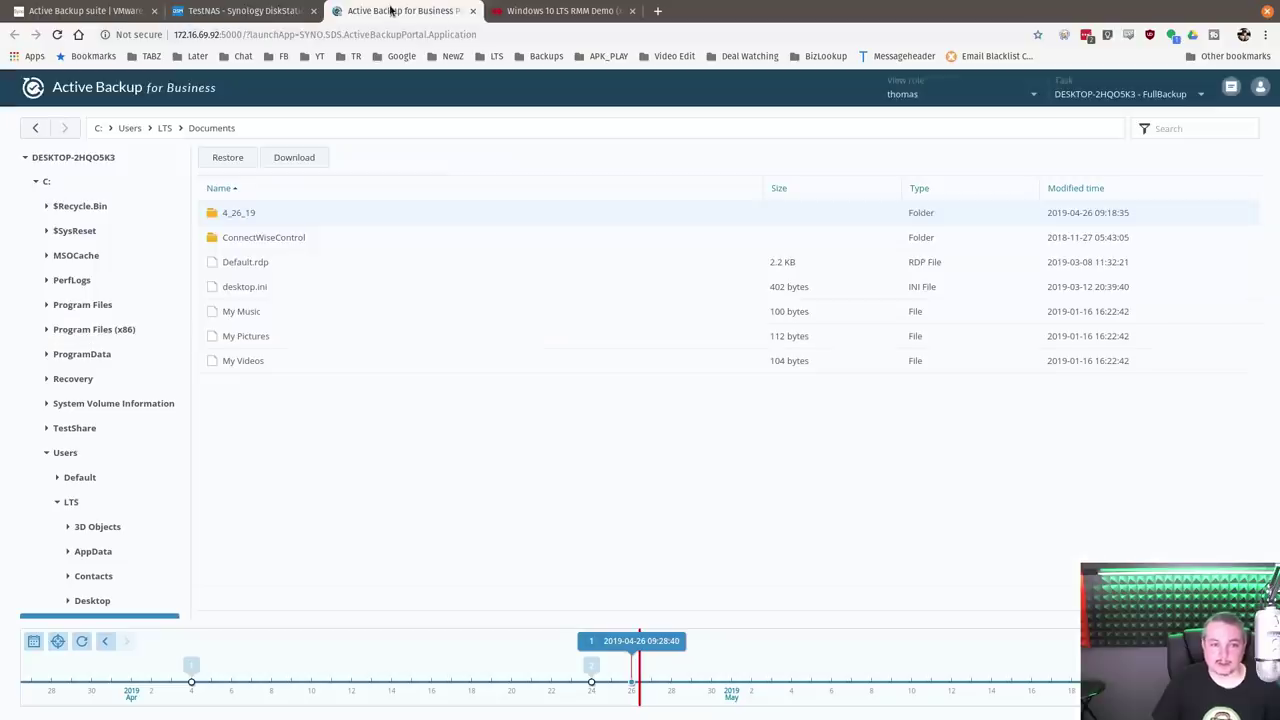
left_click(232, 12)
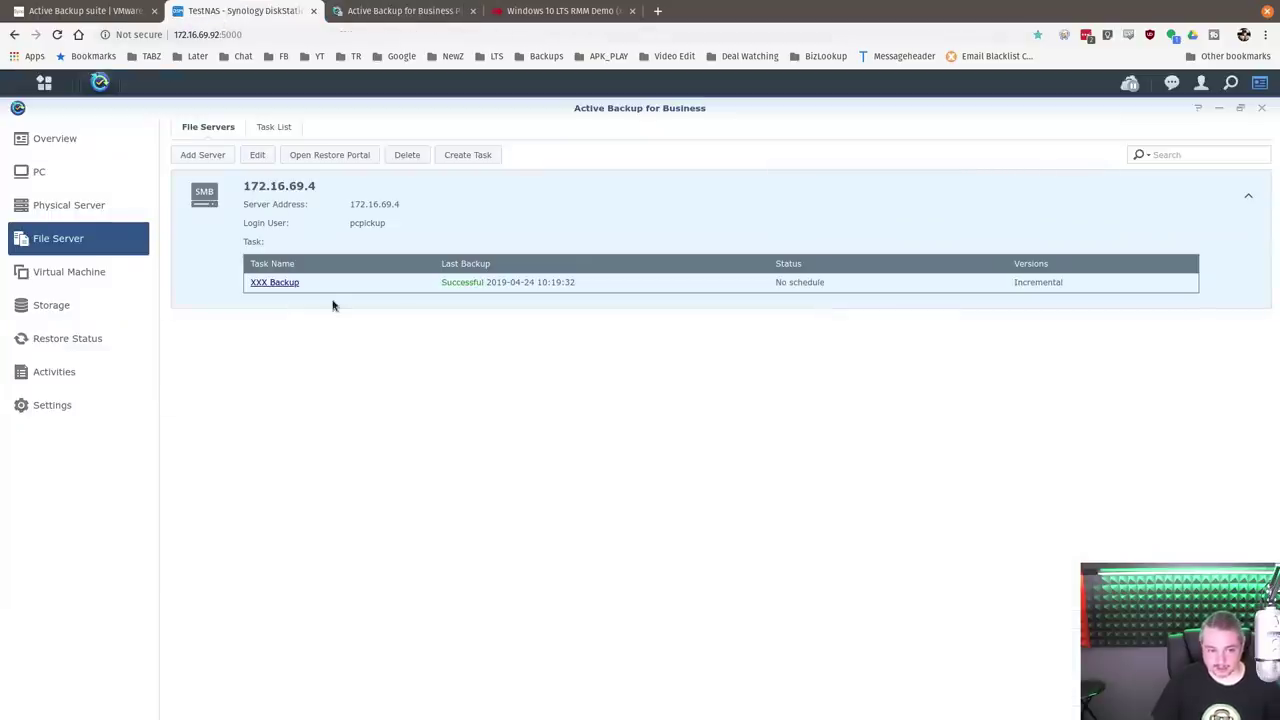
left_click(404, 8)
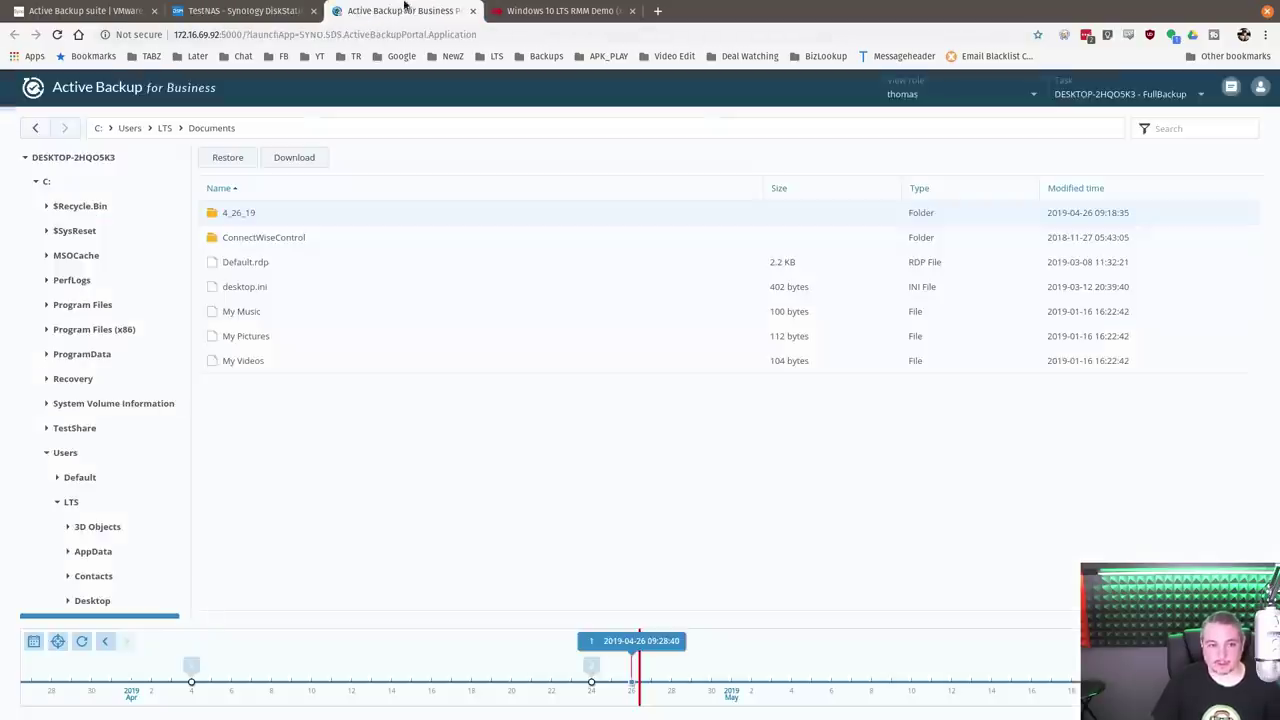
left_click(1076, 97)
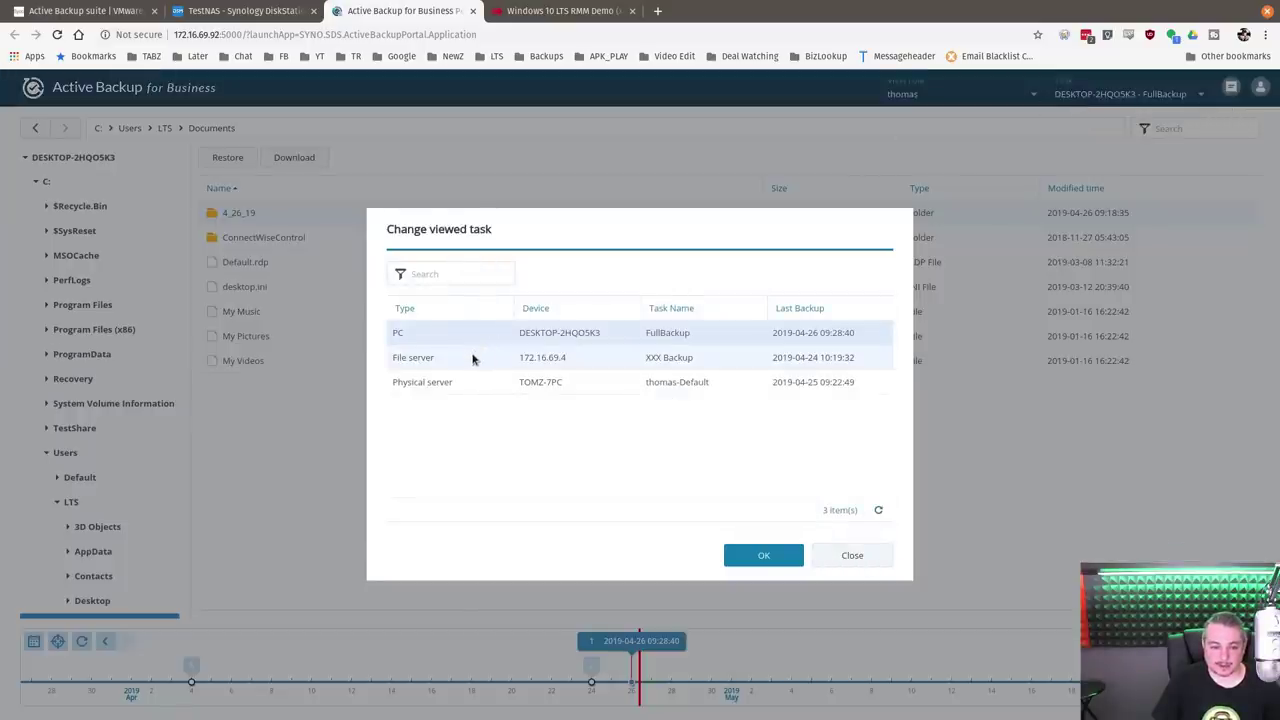
left_click(473, 359)
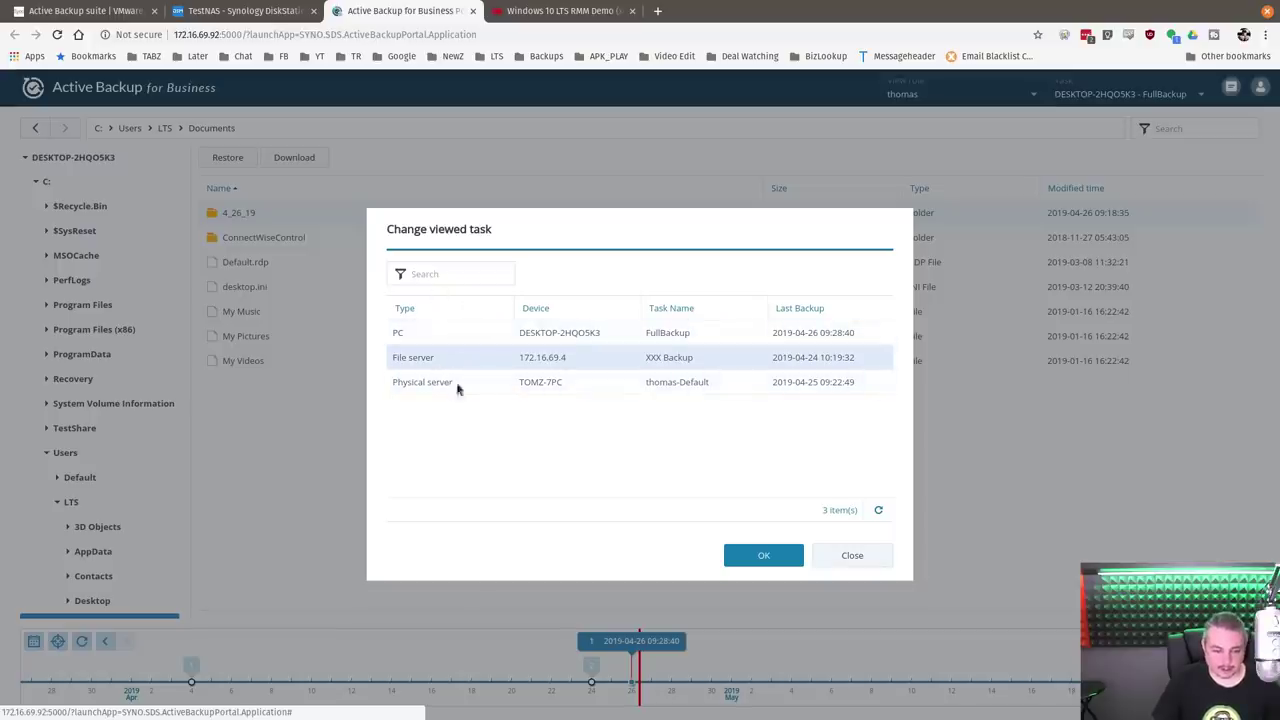
Browse the xxx folder of the file-server backup and snap the browser to the left half.
left_click(757, 558)
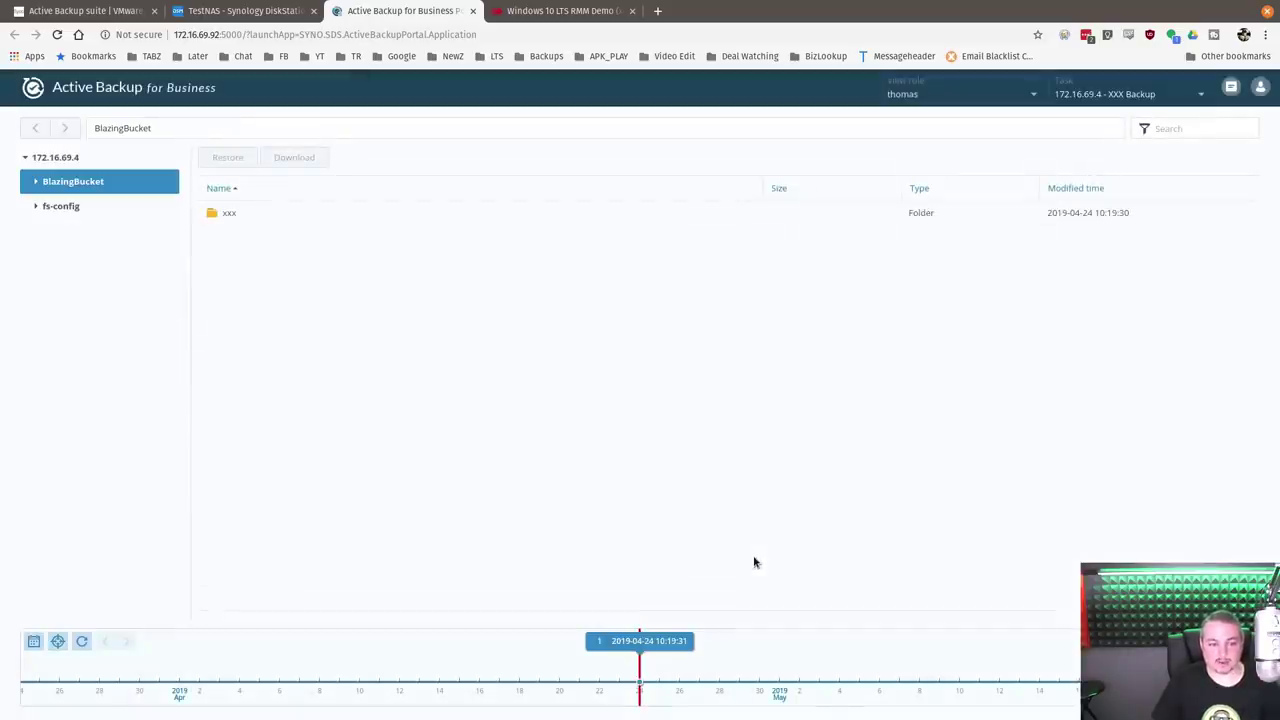
double_click(271, 221)
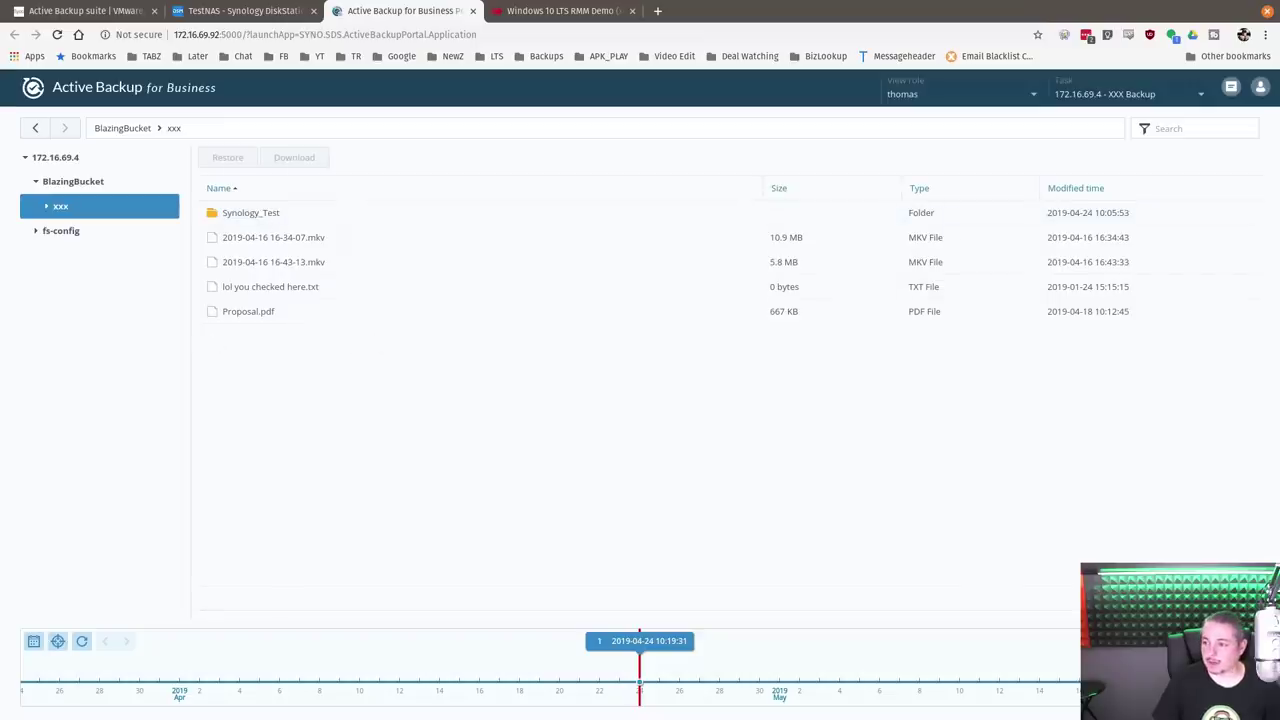
double_click(842, 5)
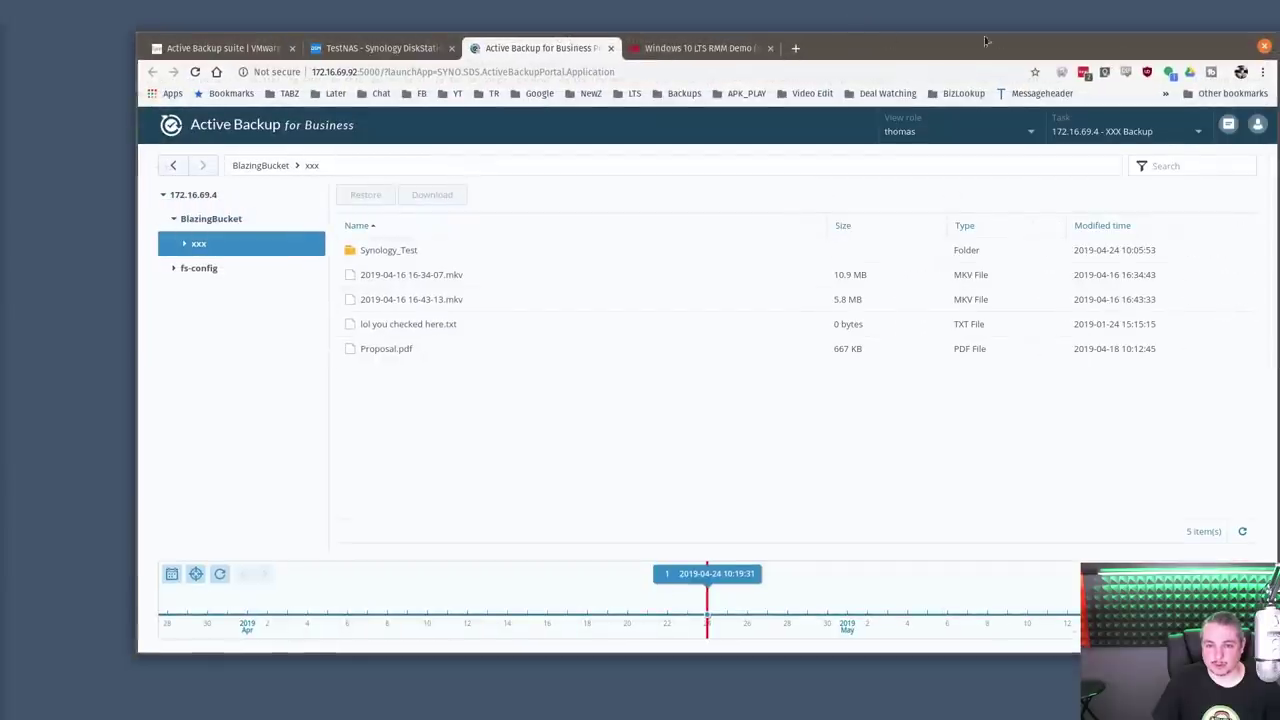
key("super+Left")
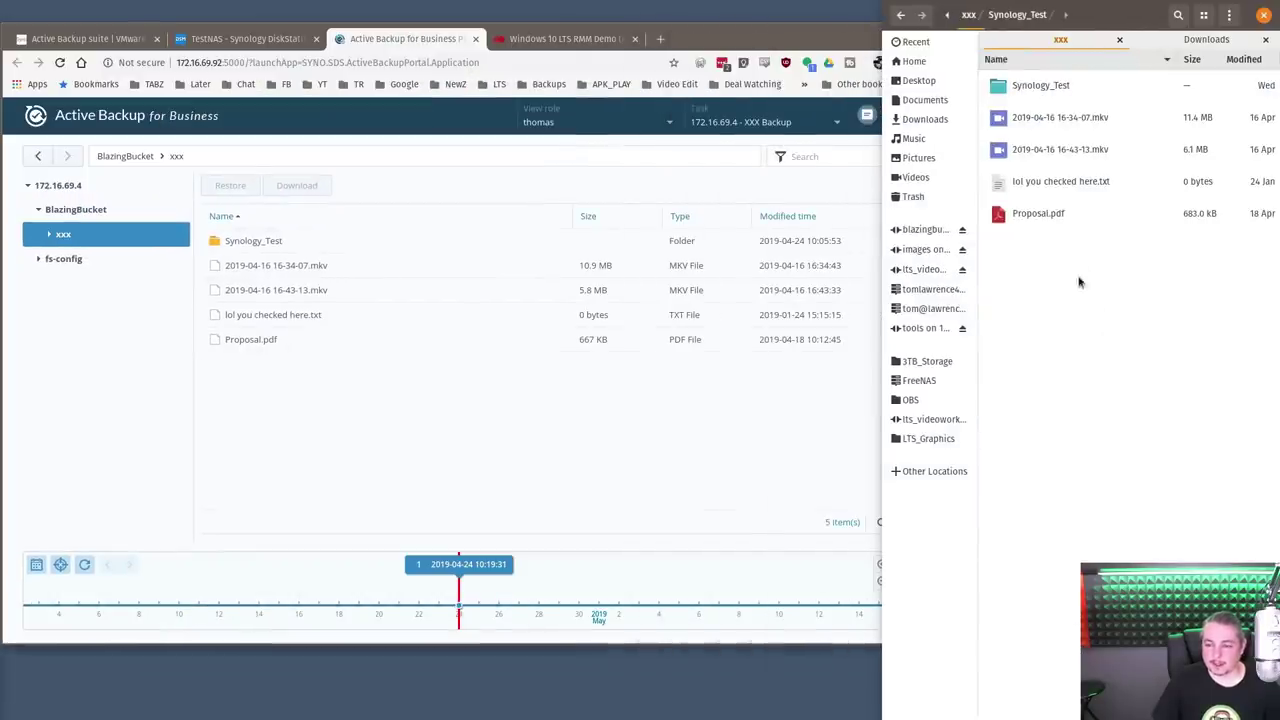
Permanently delete Proposal.pdf from the live xxx folder in the file manager.
left_click(1033, 222)
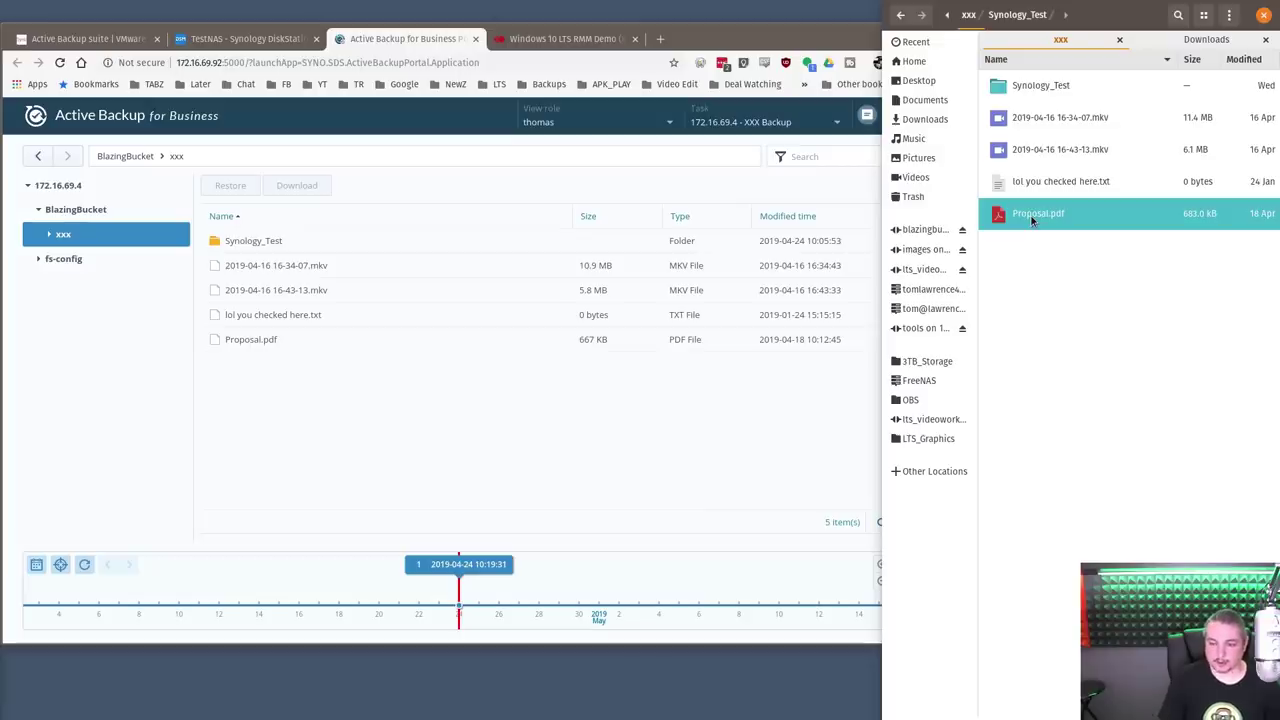
key("shift+Delete")
key("Return")
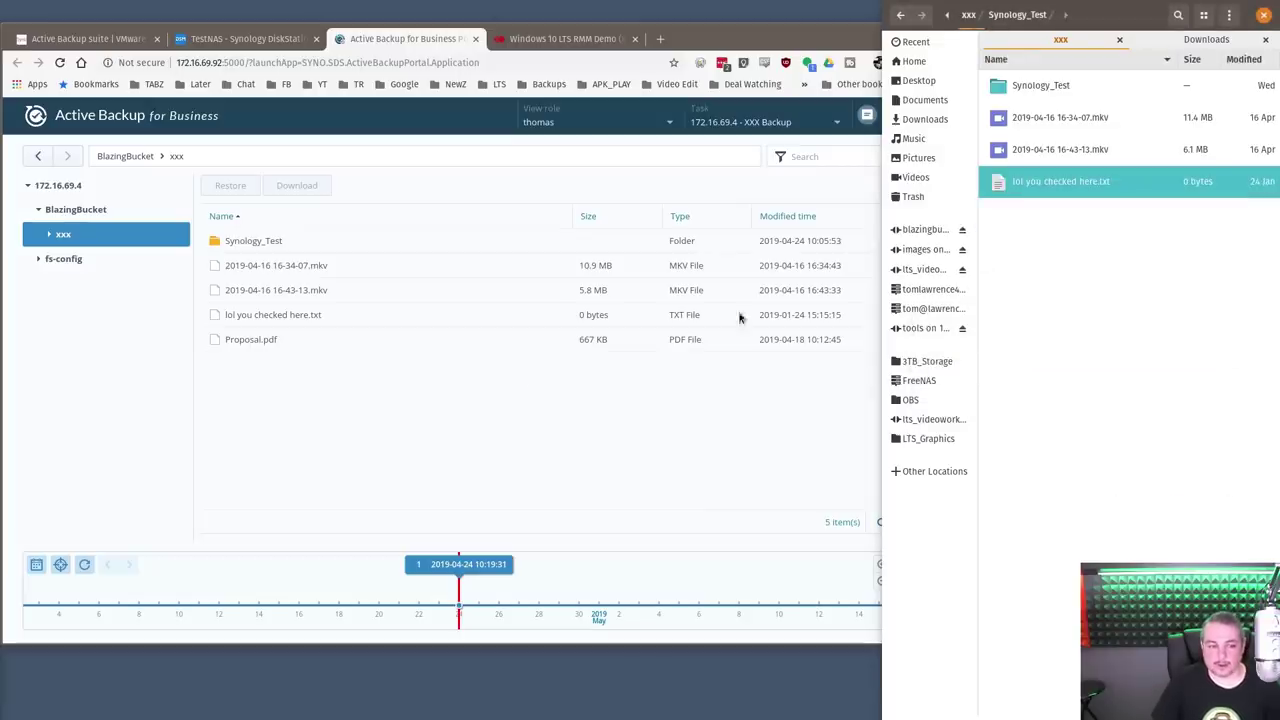
Restore Proposal.pdf from the backup to its original location and check the folder.
left_click(266, 339)
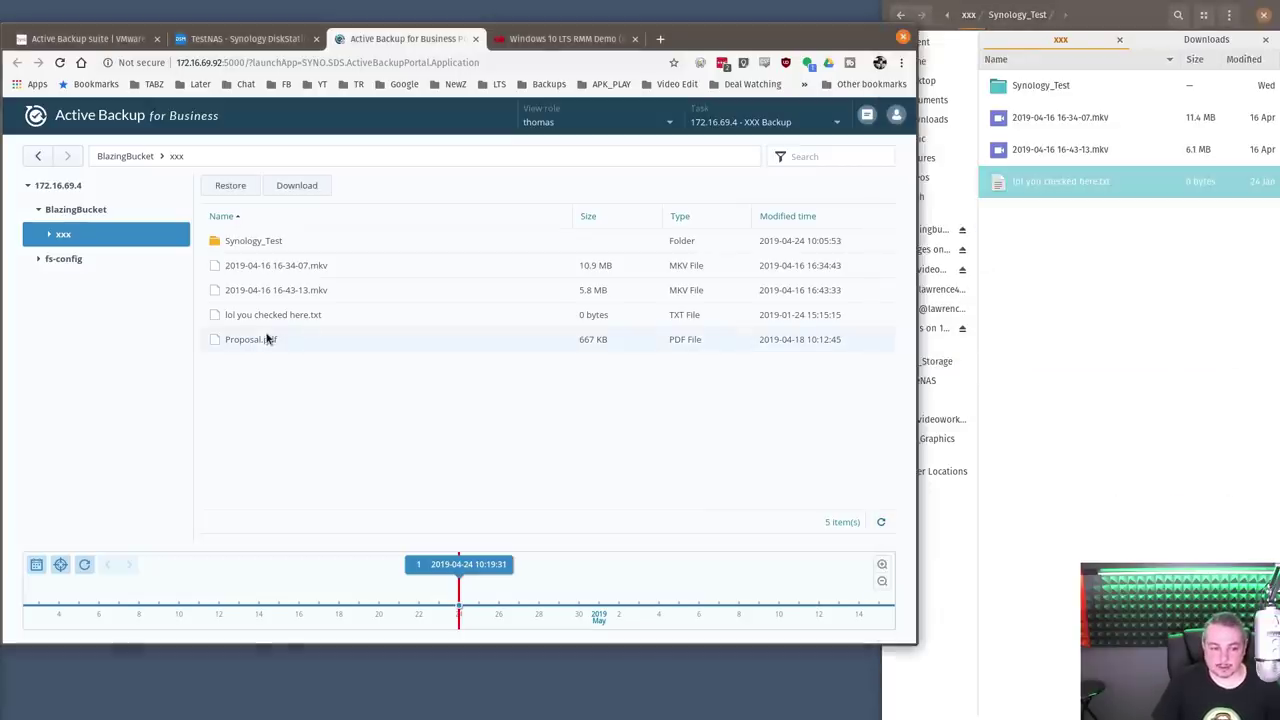
left_click(249, 185)
left_click(545, 462)
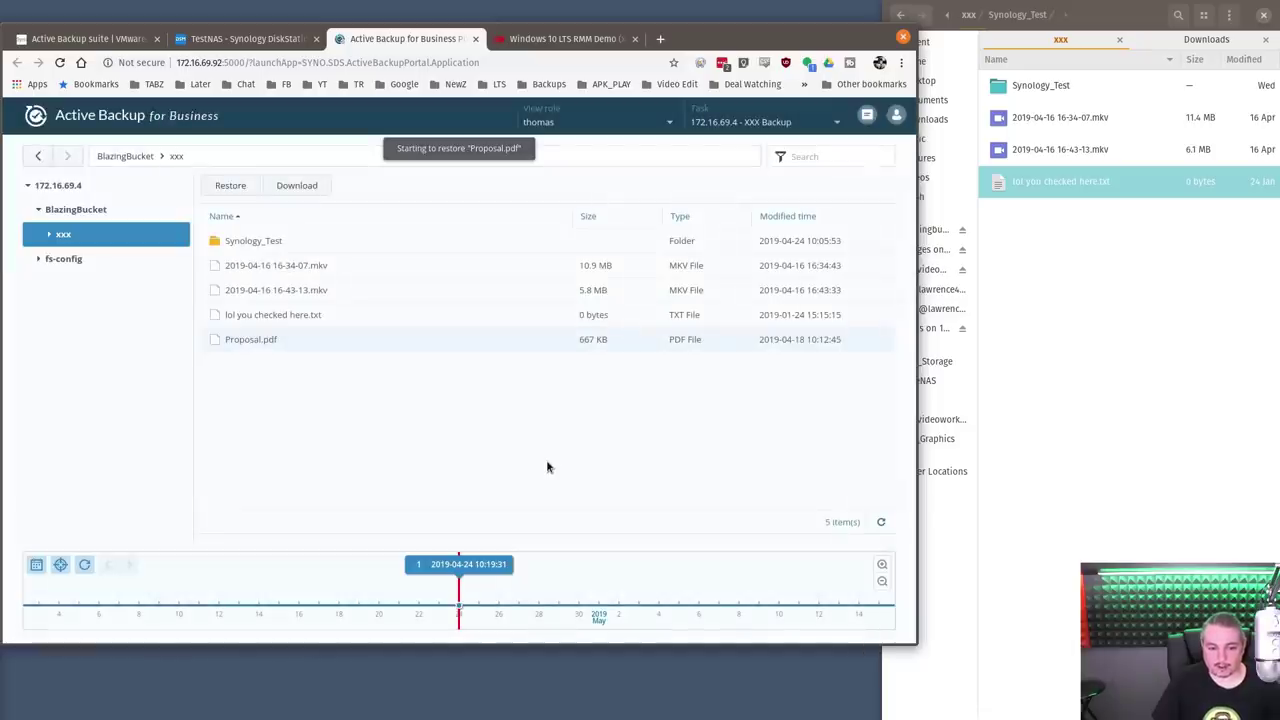
left_click(1030, 382)
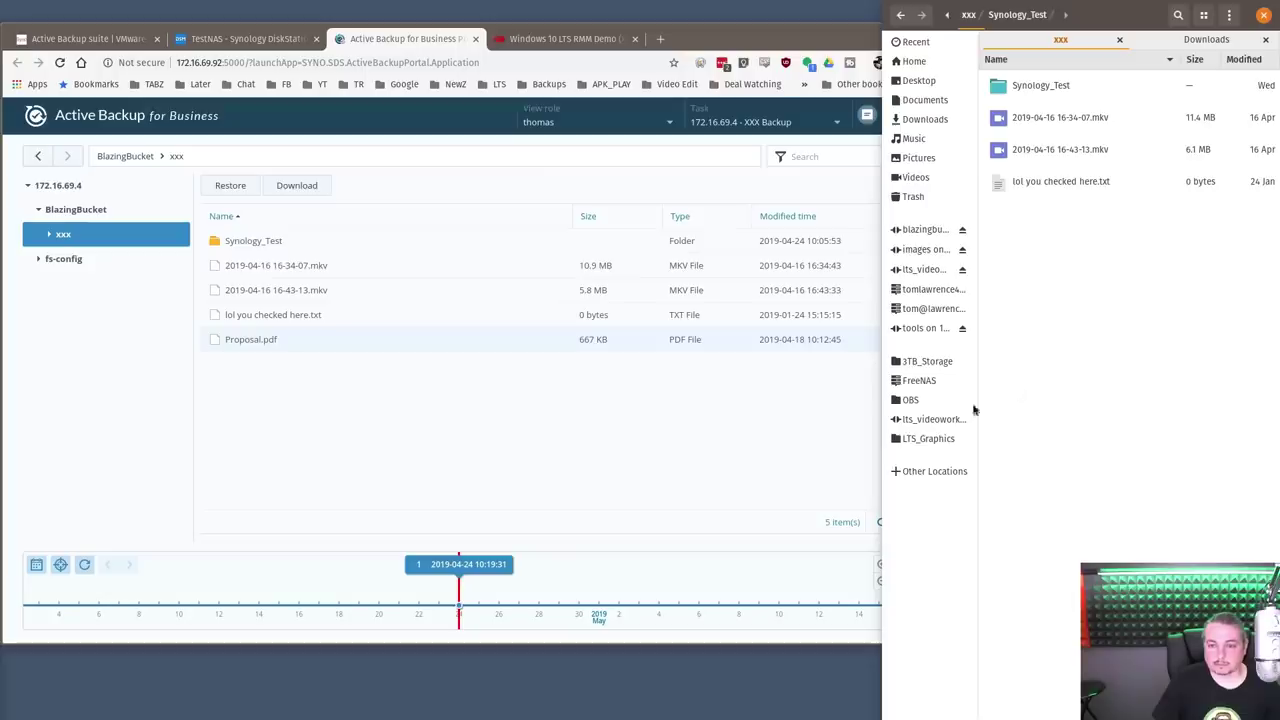
left_click(750, 468)
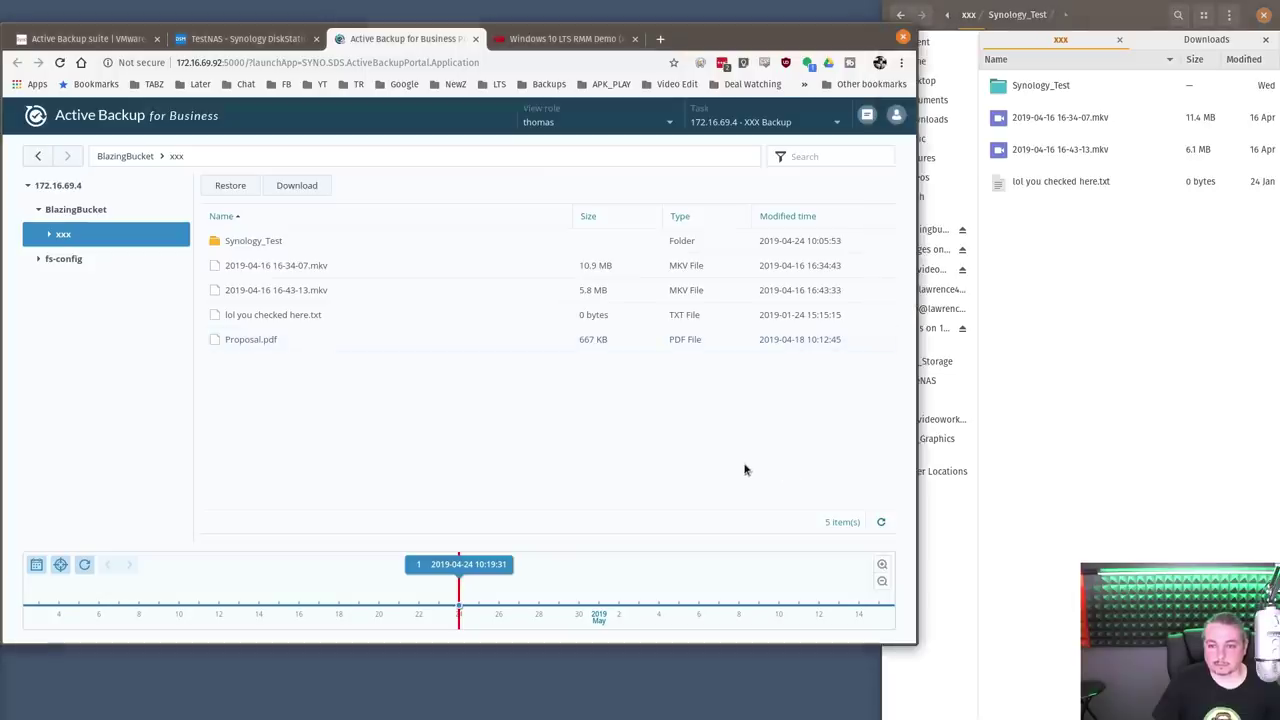
Check the Active Backup overview and notifications for the finished XXX Backup restore.
left_click(238, 38)
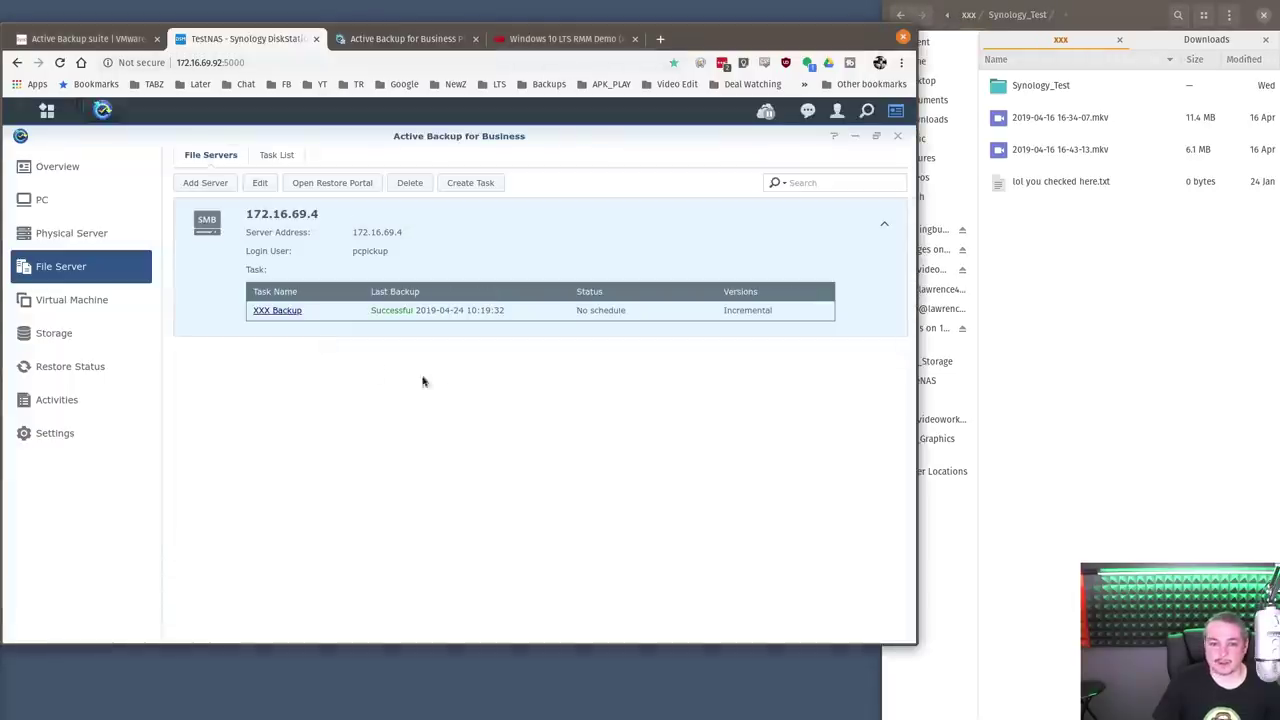
left_click(114, 176)
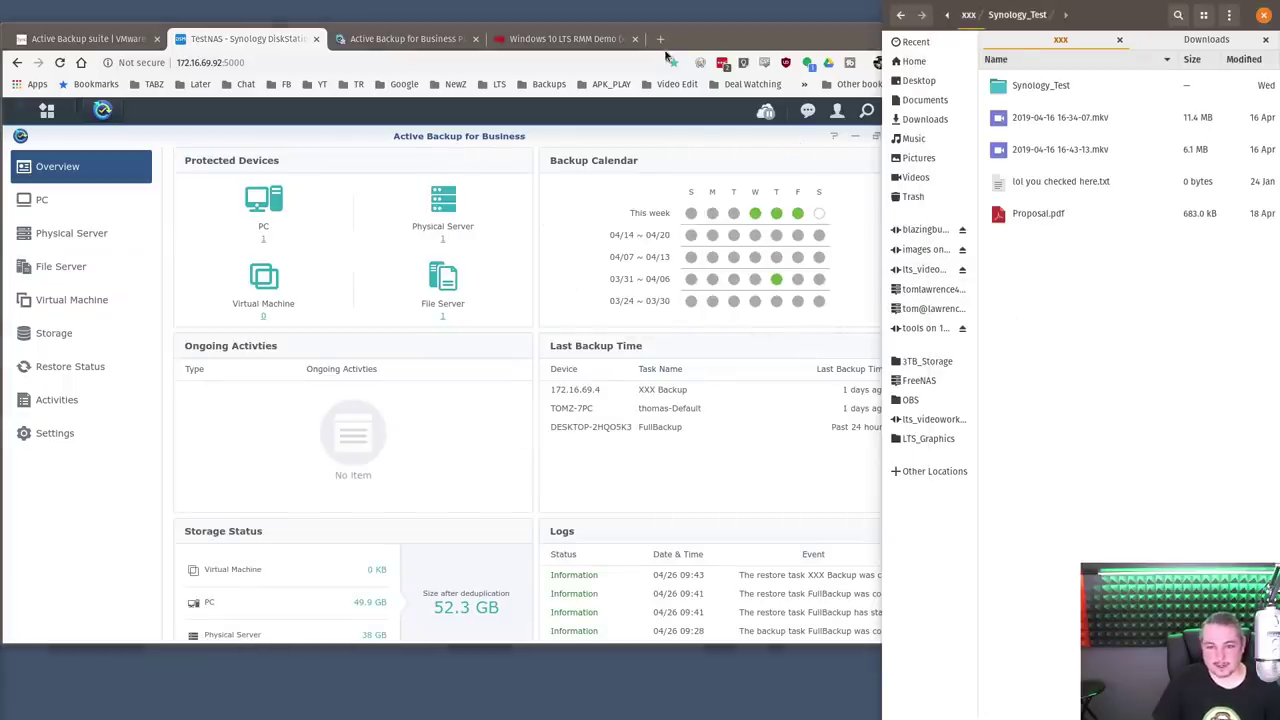
left_click(703, 36)
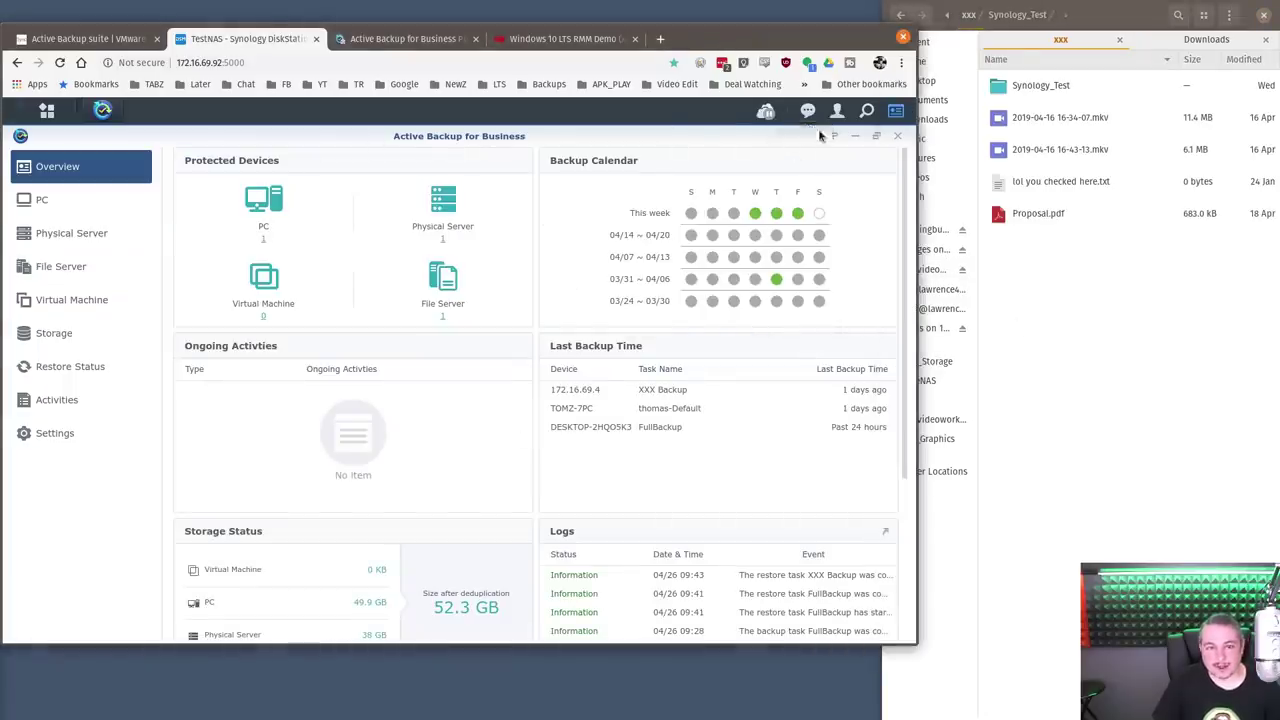
left_click(765, 112)
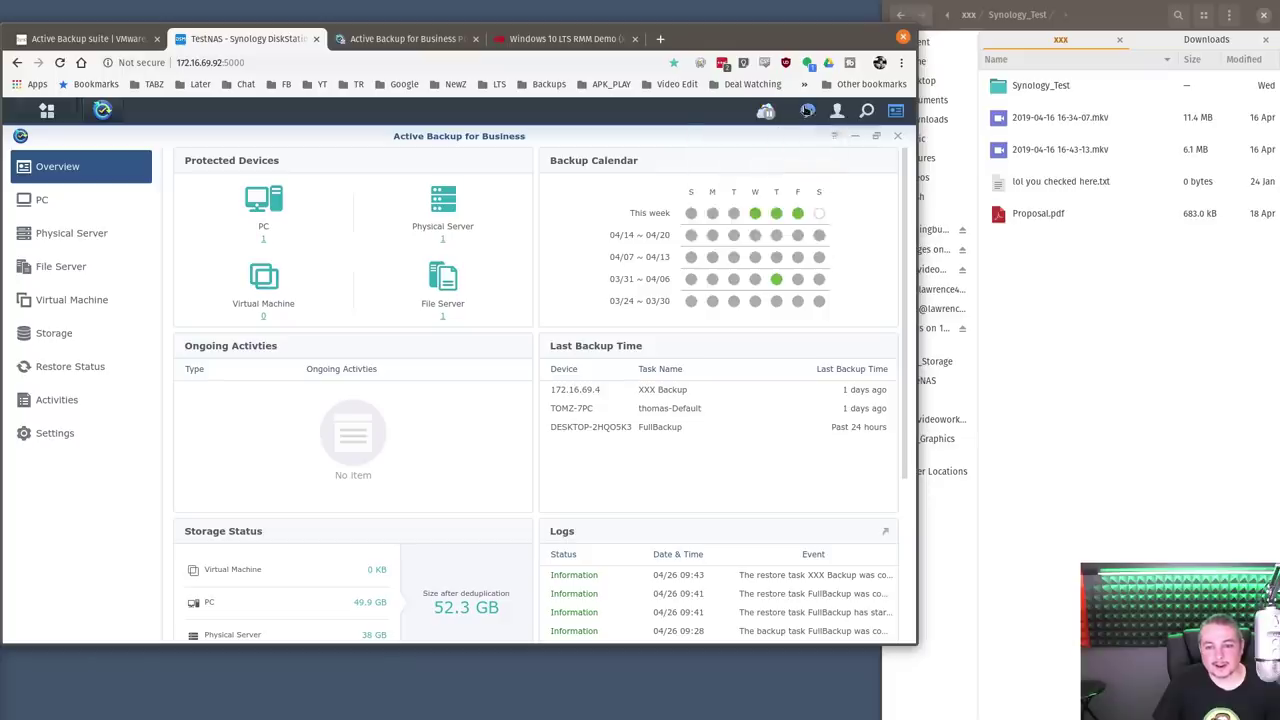
left_click(807, 111)
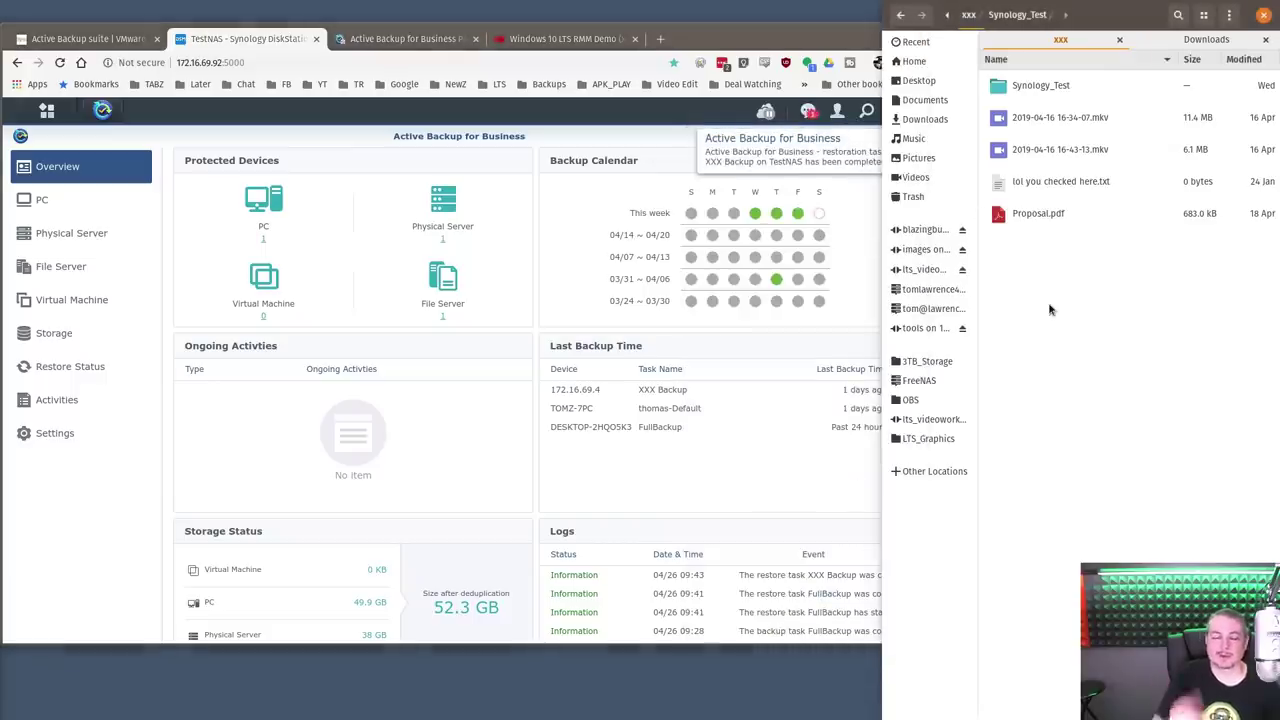
left_click(405, 40)
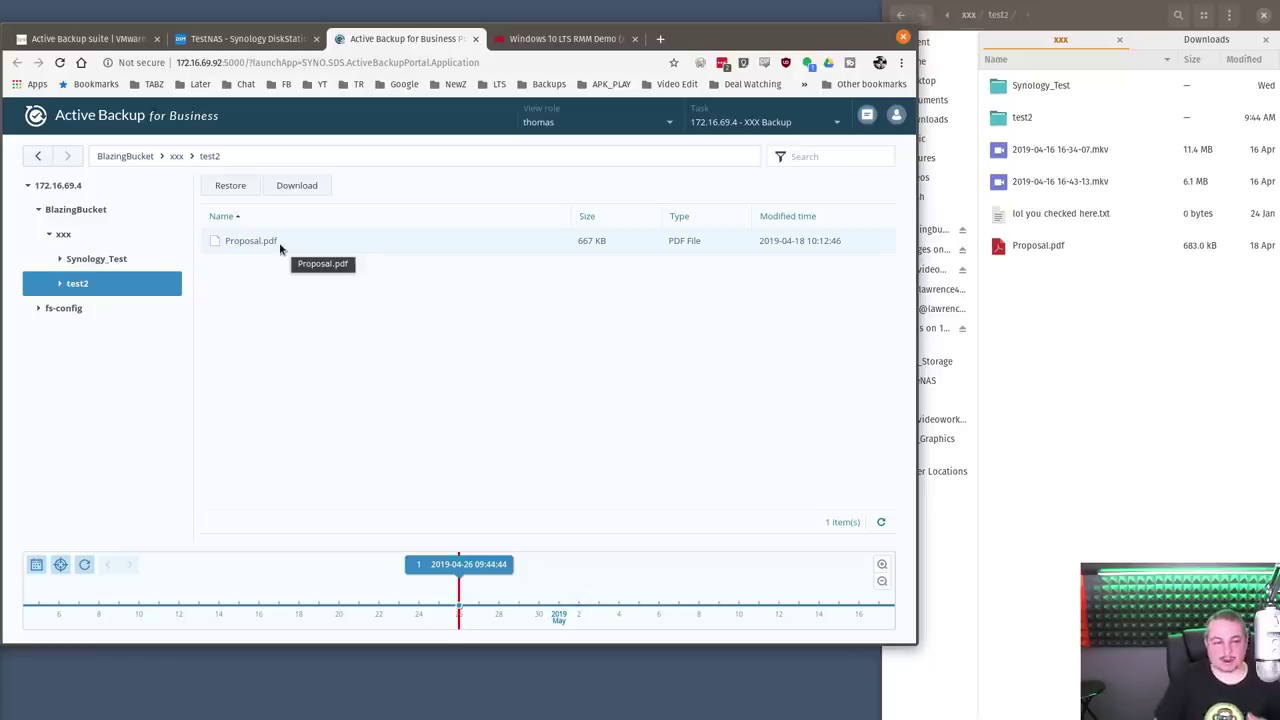
Download Proposal.pdf from the backup's test2 folder, saving it as Proposal (1).pdf.
left_click(285, 194)
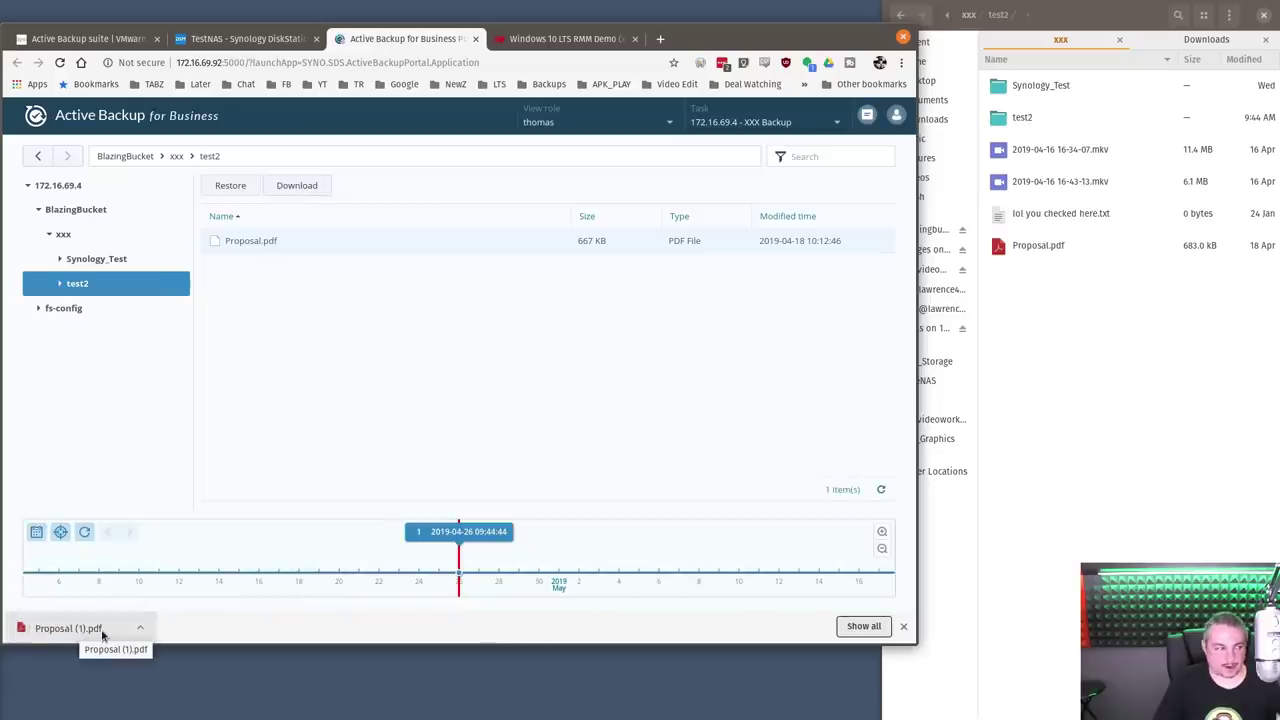
left_click(489, 372)
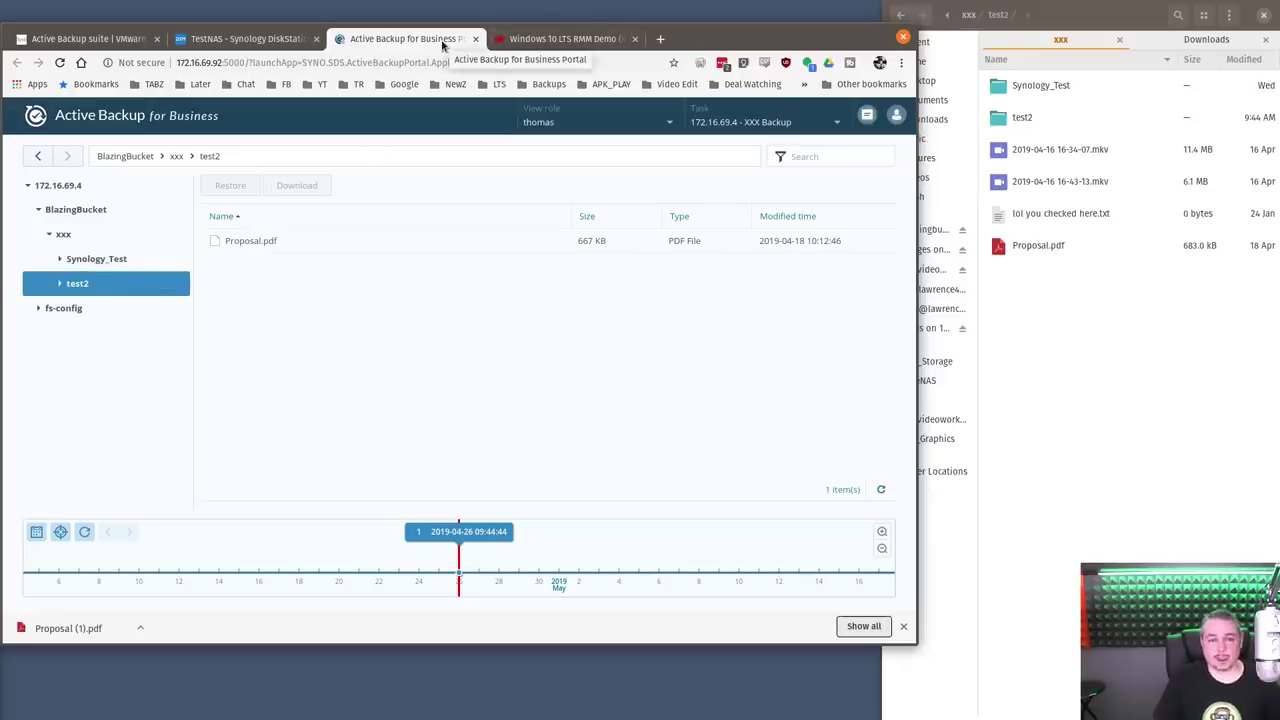
In the VM console, close Documents, maximize Chrome and select its TestNAS portal address.
left_click(367, 63)
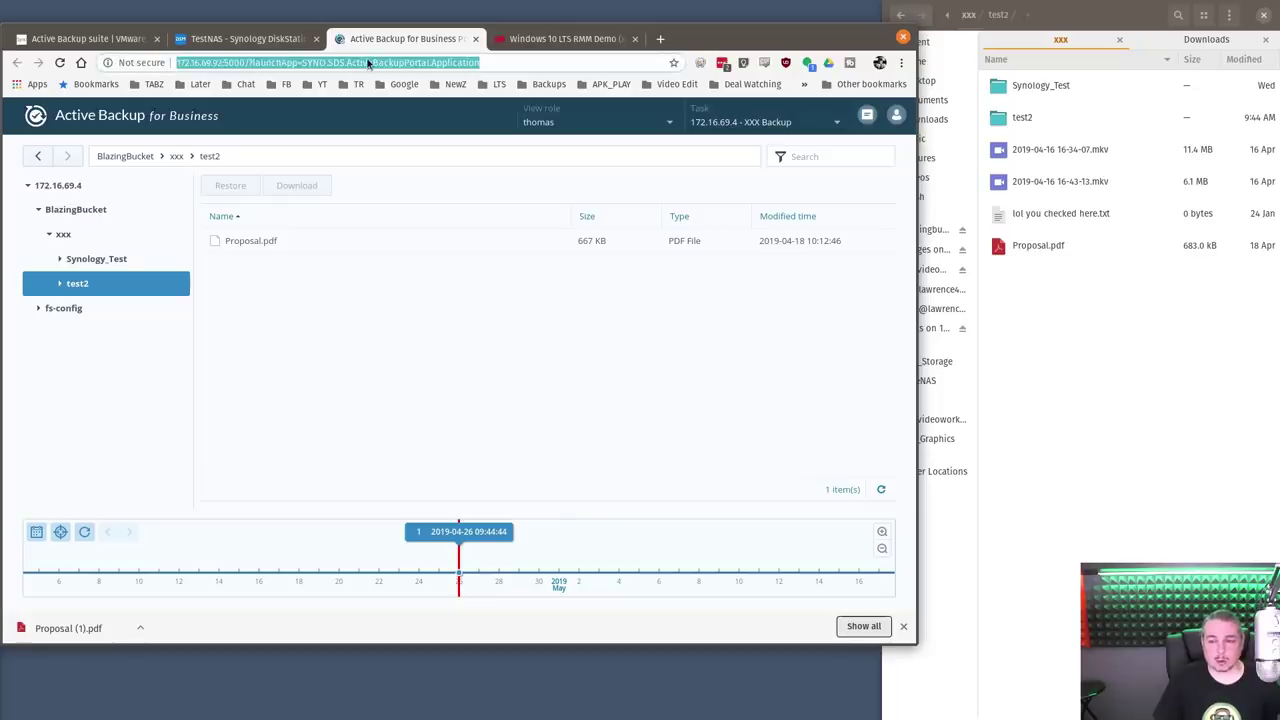
left_click(565, 38)
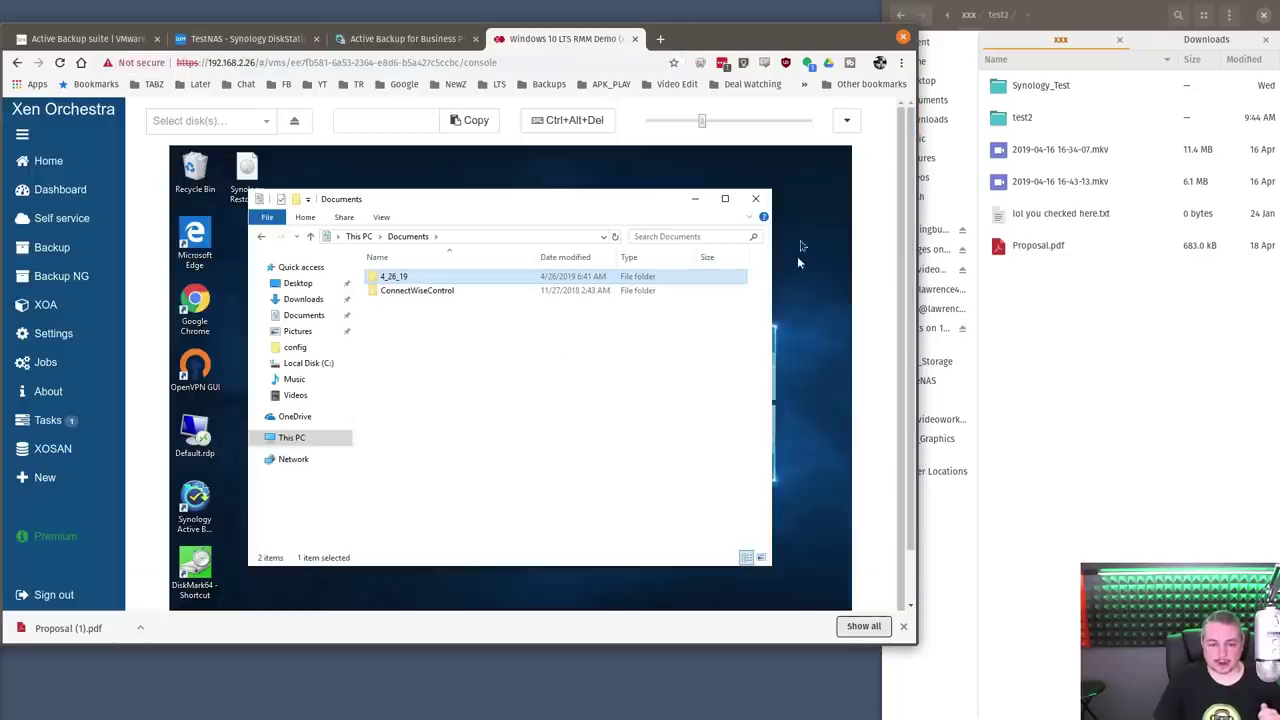
left_click(755, 198)
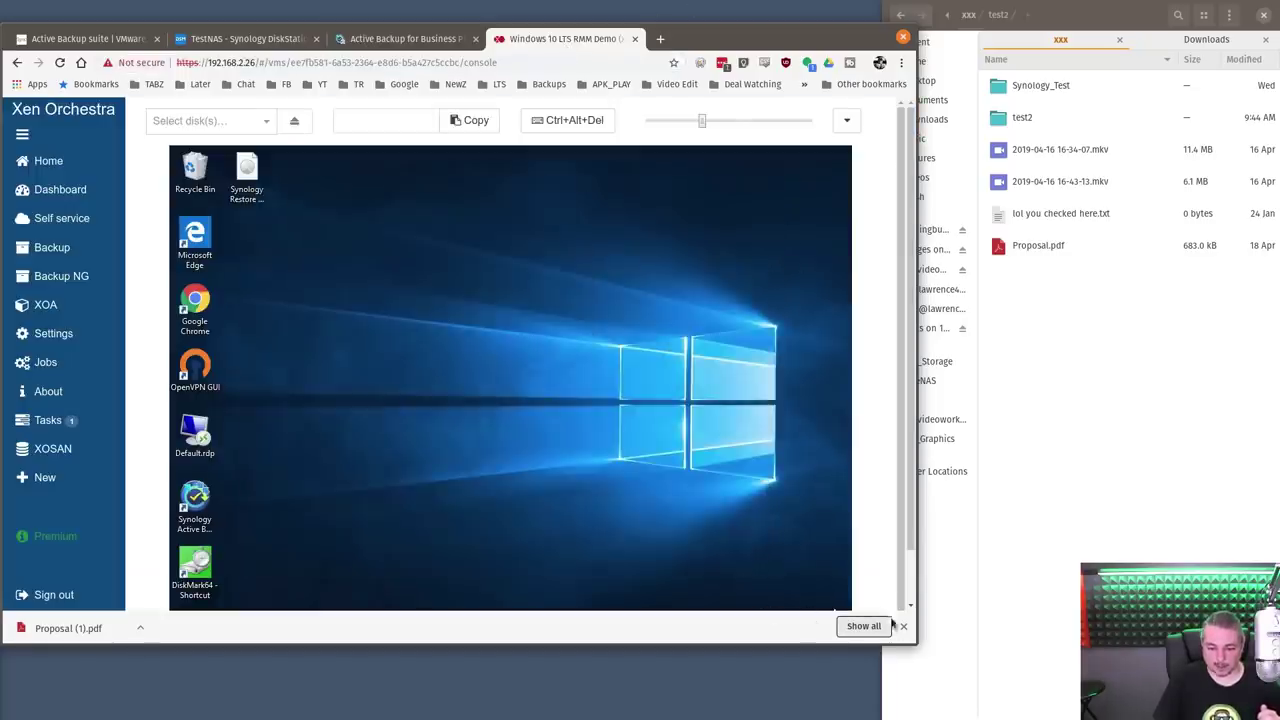
left_click(903, 626)
left_click(847, 120)
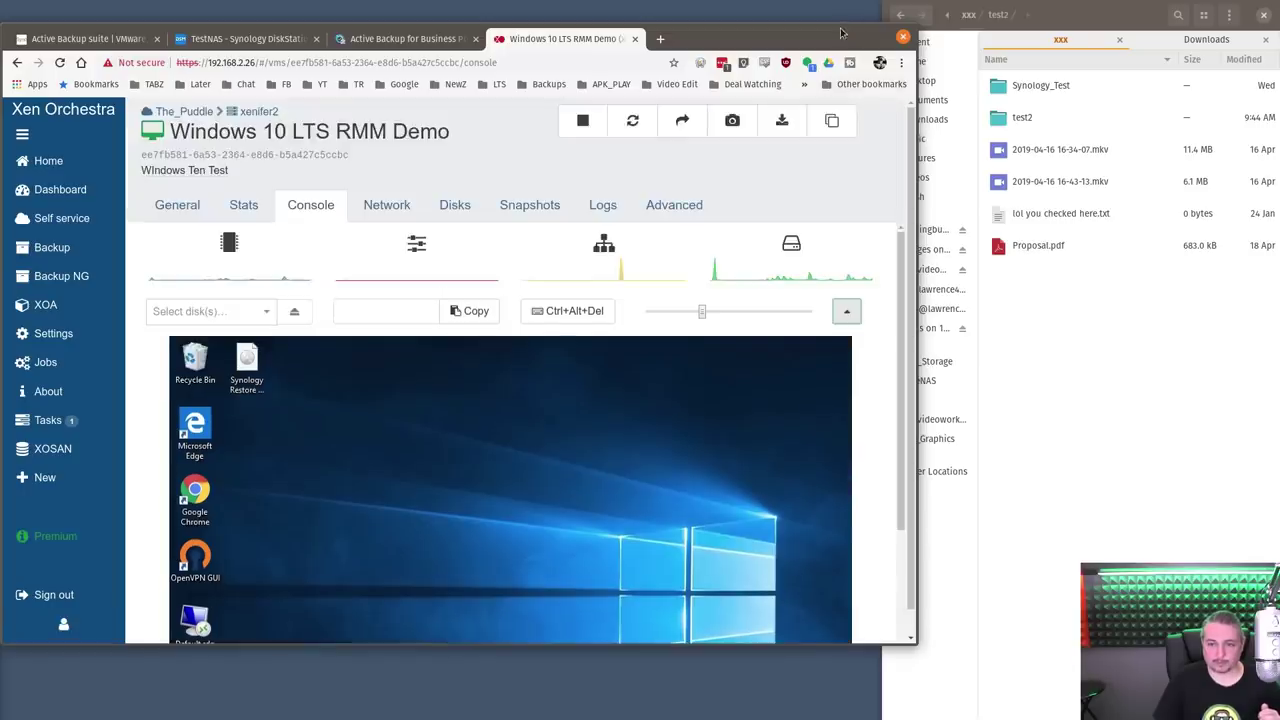
double_click(840, 33)
left_click(1186, 300)
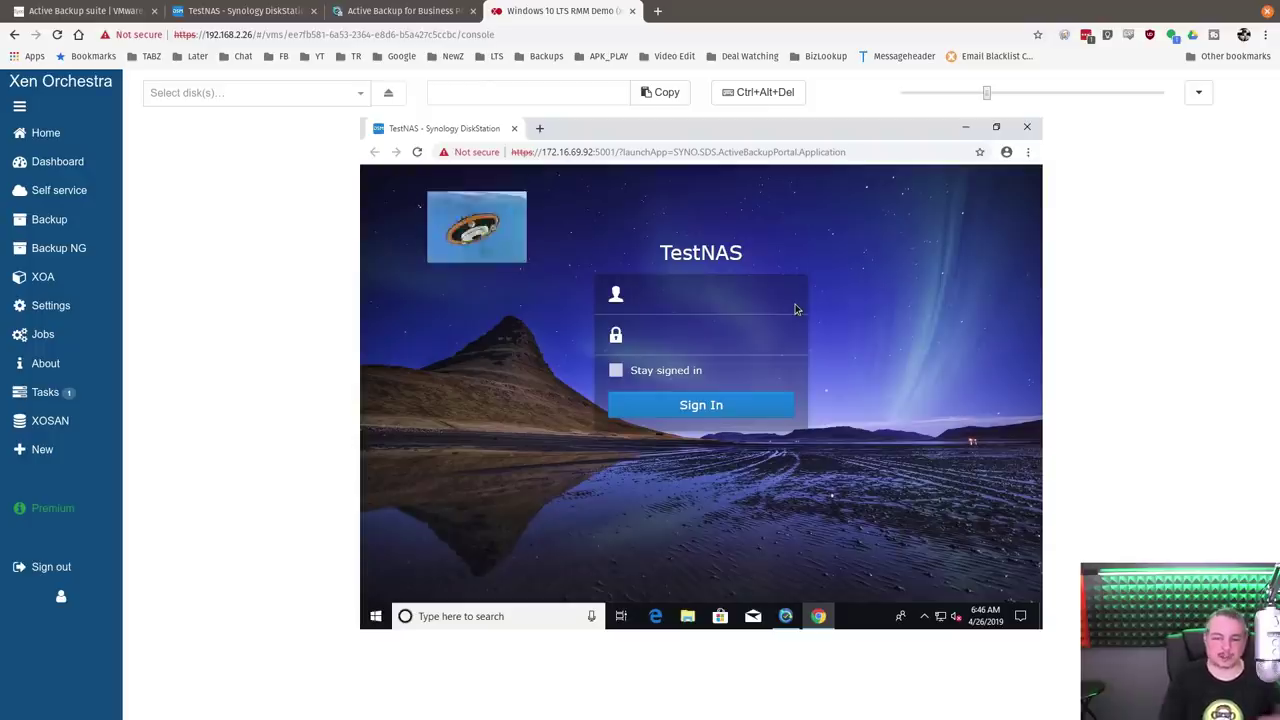
left_click(870, 152)
key("ctrl+a")
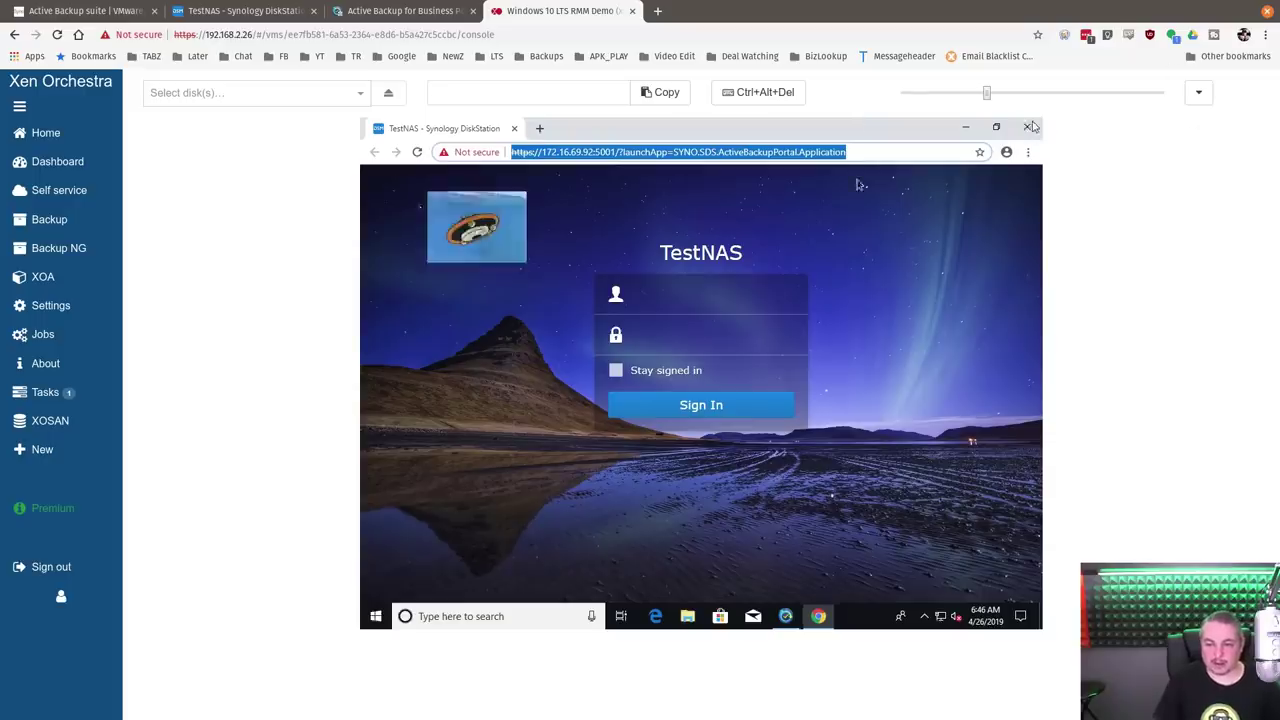
Close the VM's Chrome, review the Active Backup Overview dashboard, then return to the Windows 10 VM console.
left_click(1035, 130)
left_click(245, 11)
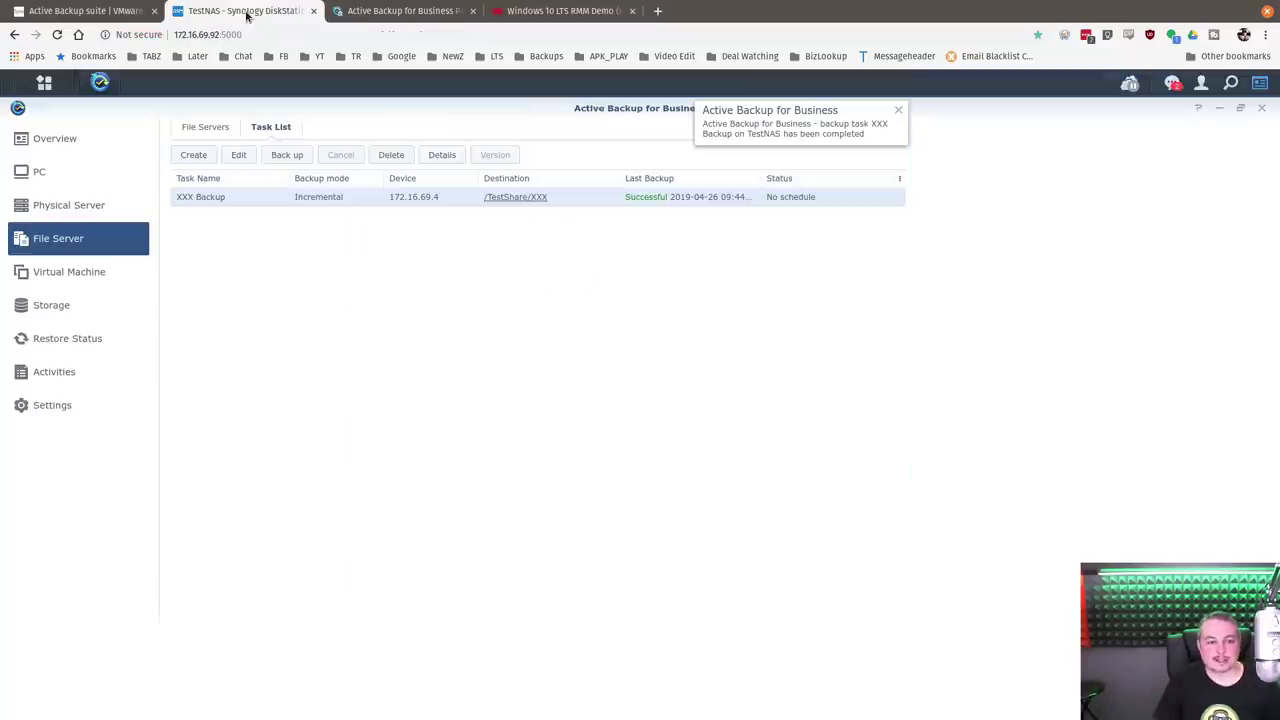
left_click(72, 141)
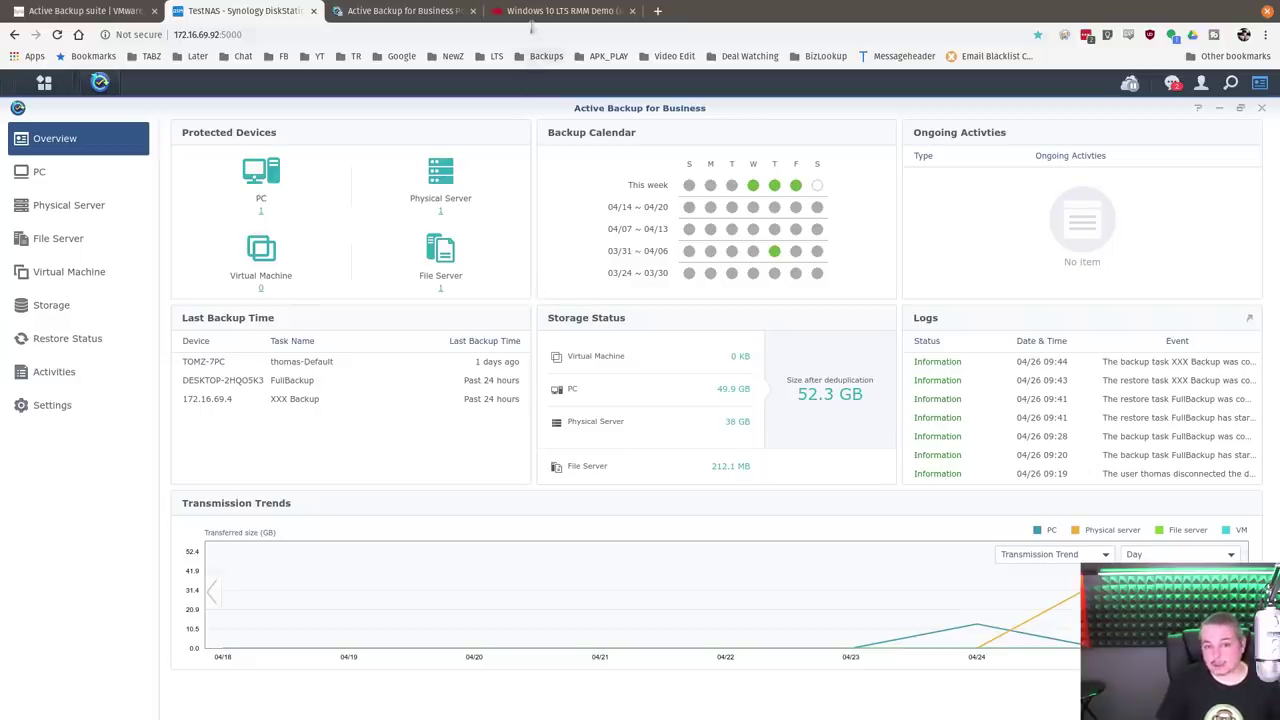
left_click(531, 16)
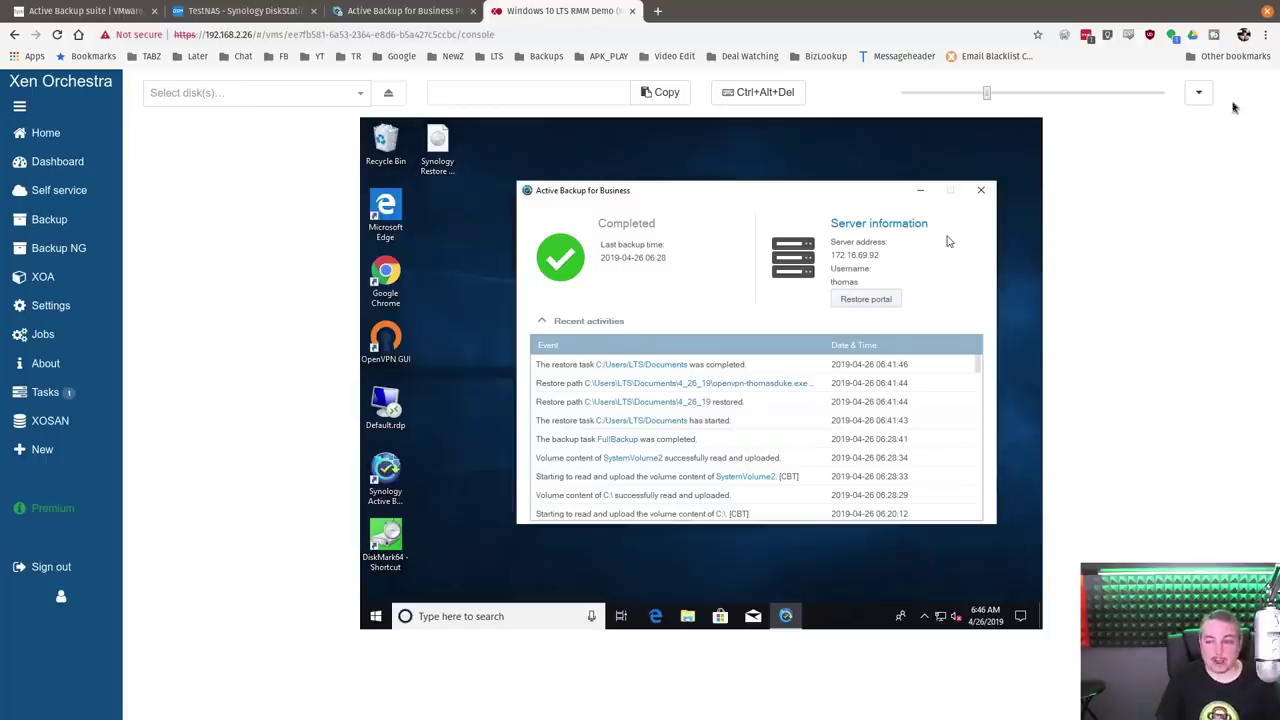
Expand the Windows 10 LTS RMM Demo VM's header and tabs above its console.
left_click(1199, 92)
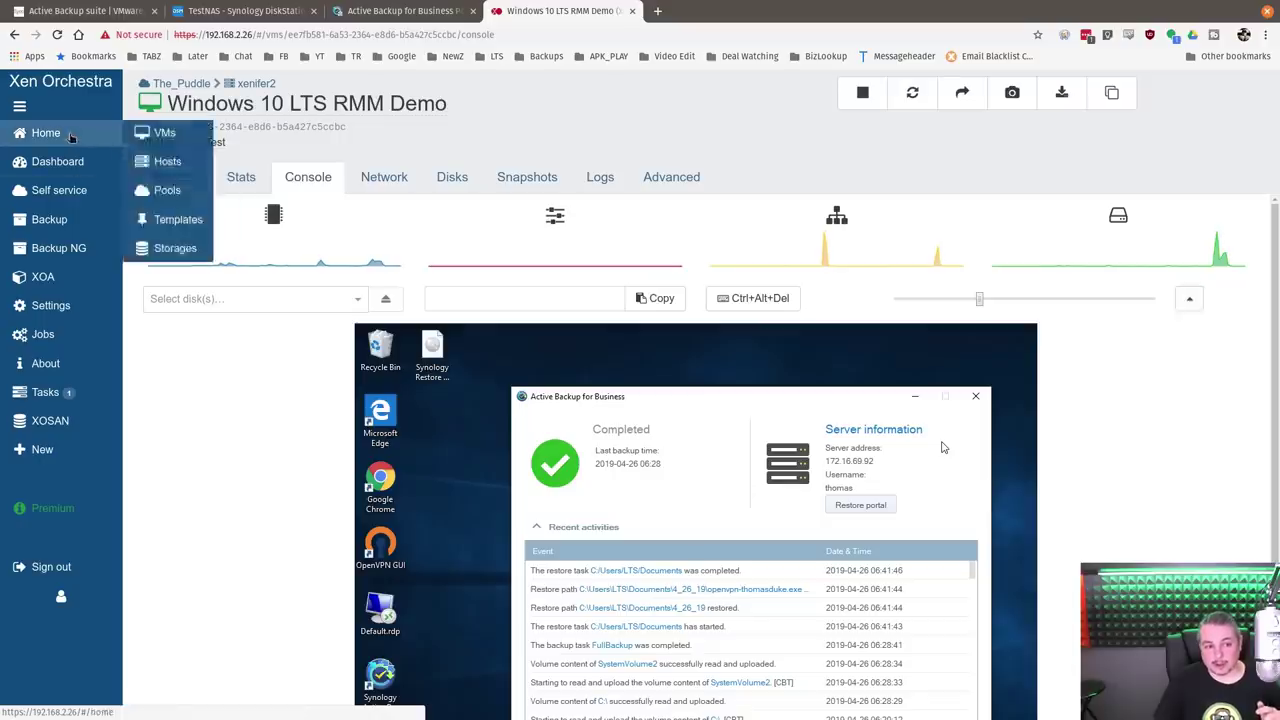
Open the Windows 10 Synology Restore VM's console from the VMs list, with info hidden.
left_click(160, 132)
left_click(269, 399)
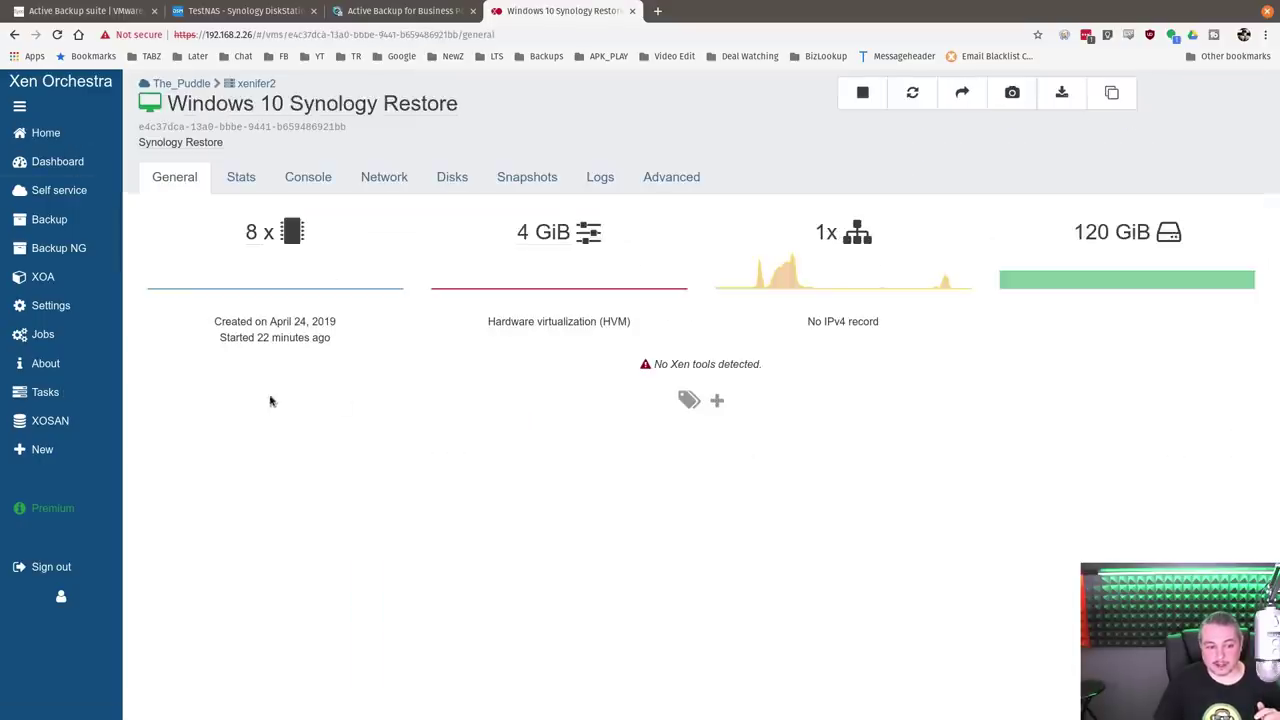
left_click(309, 180)
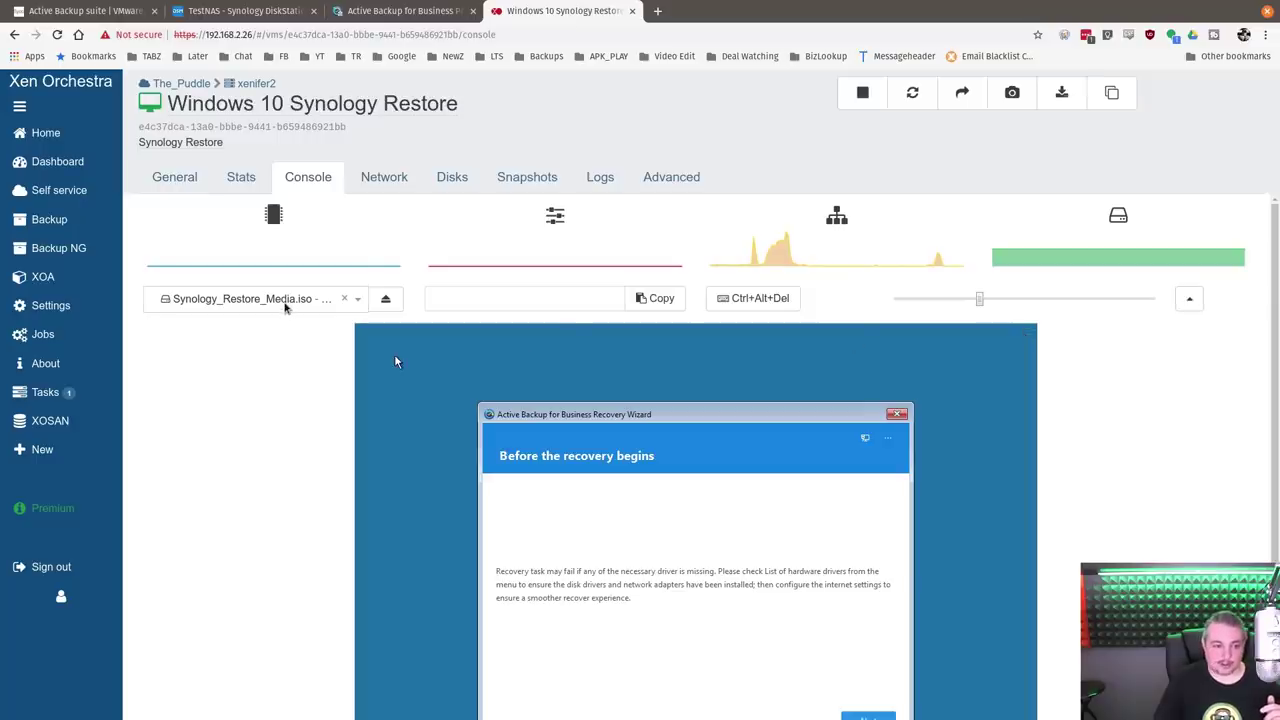
left_click(1189, 298)
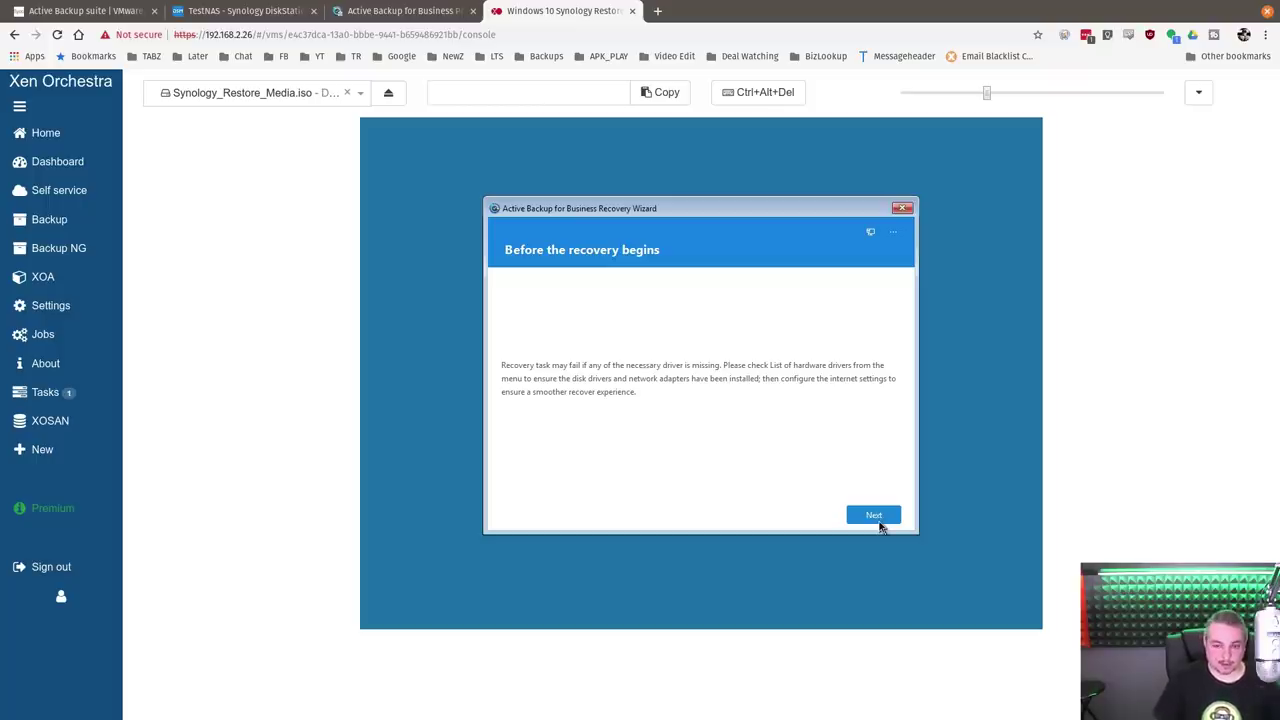
Connect the recovery wizard to NAS 172.16.69.5 with the user's credentials and select DESKTOP-2HQO5K3.
left_click(873, 515)
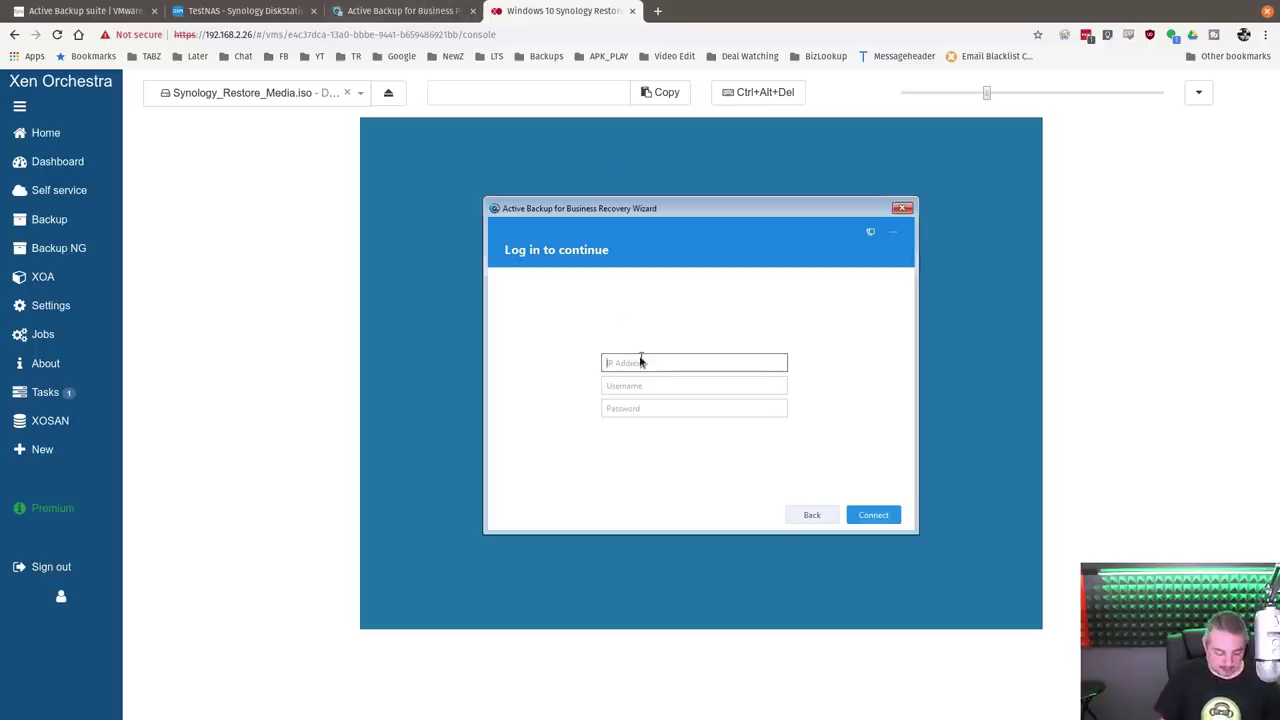
type("172.16.69.5")
key("Tab")
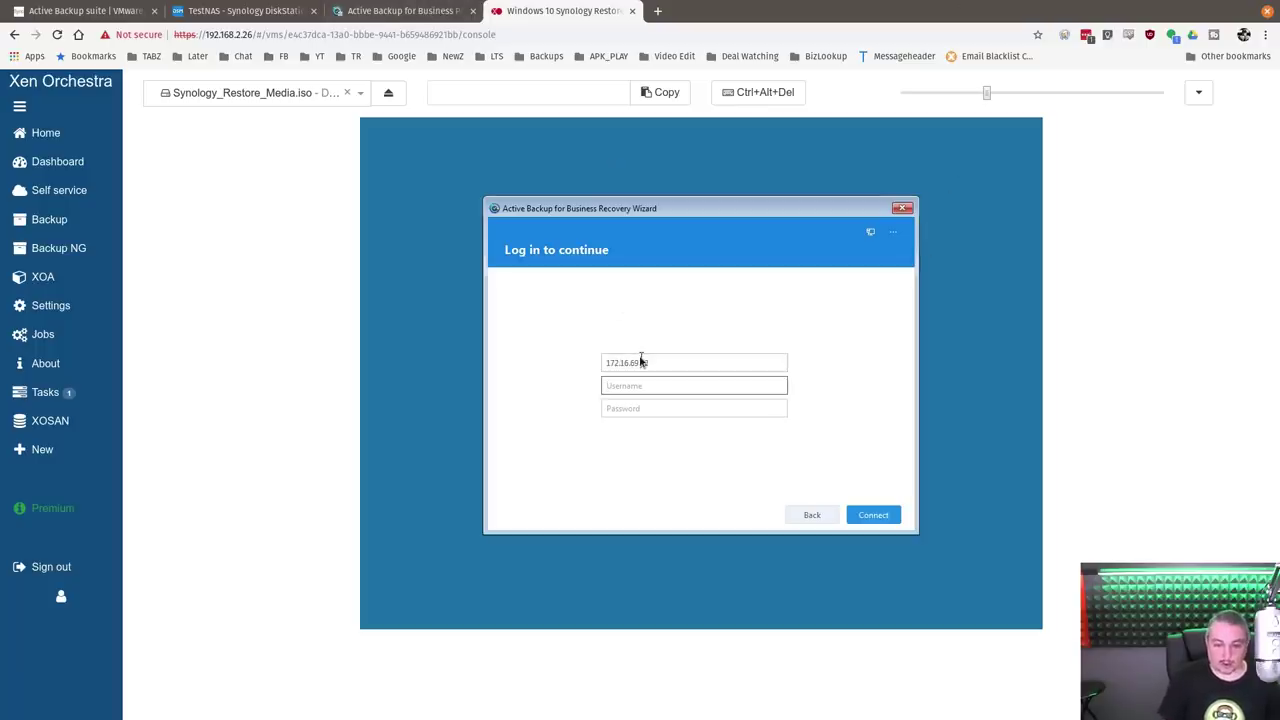
type("thomas")
key("Tab")
type("••")
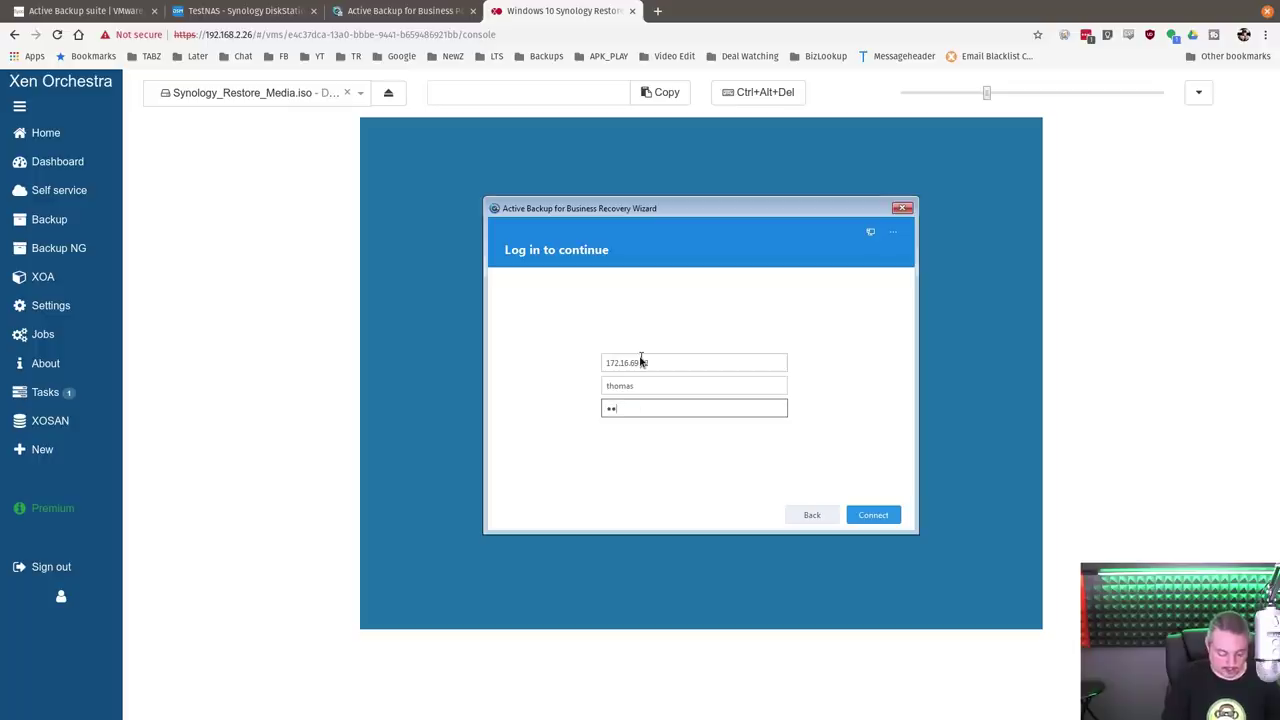
type("•••••")
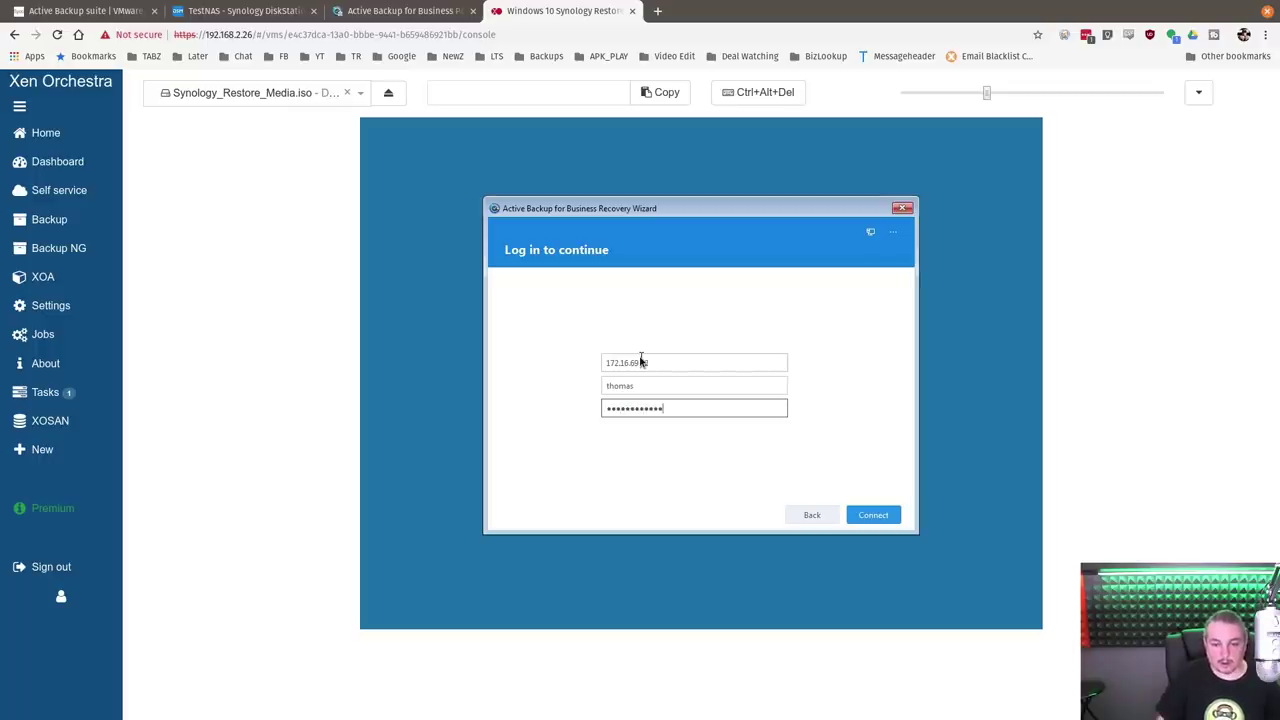
left_click(875, 515)
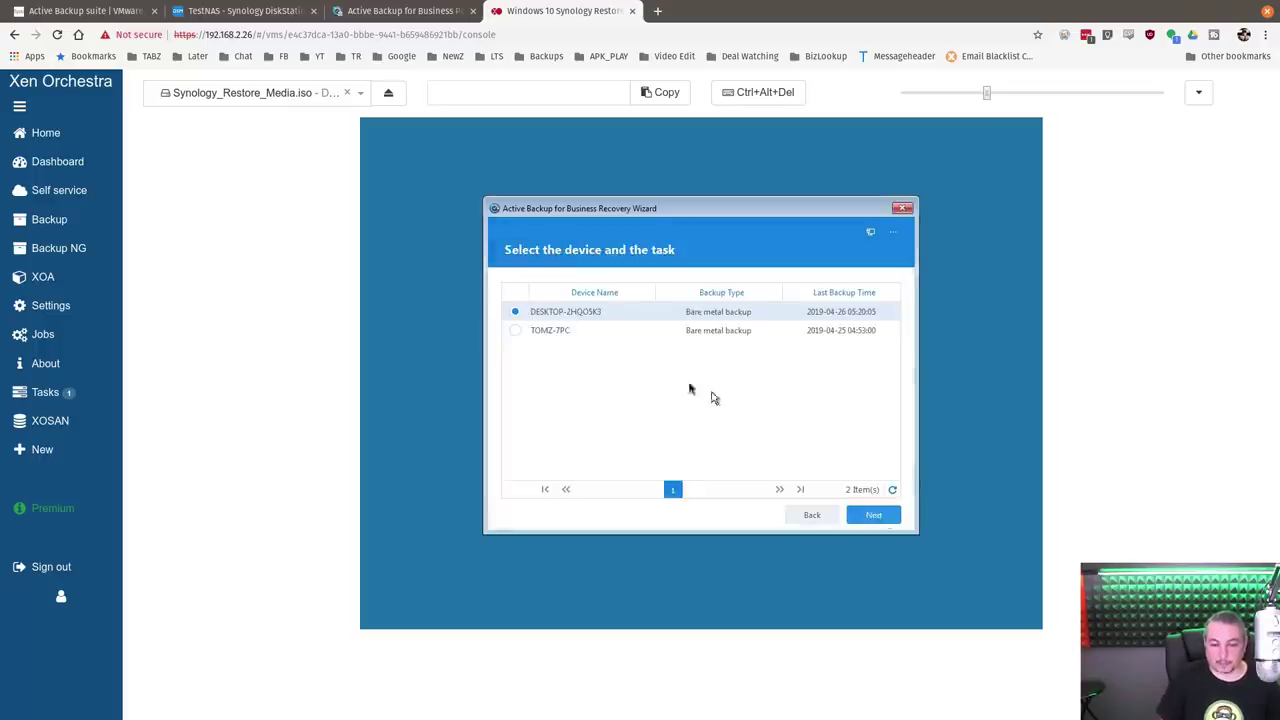
left_click(564, 340)
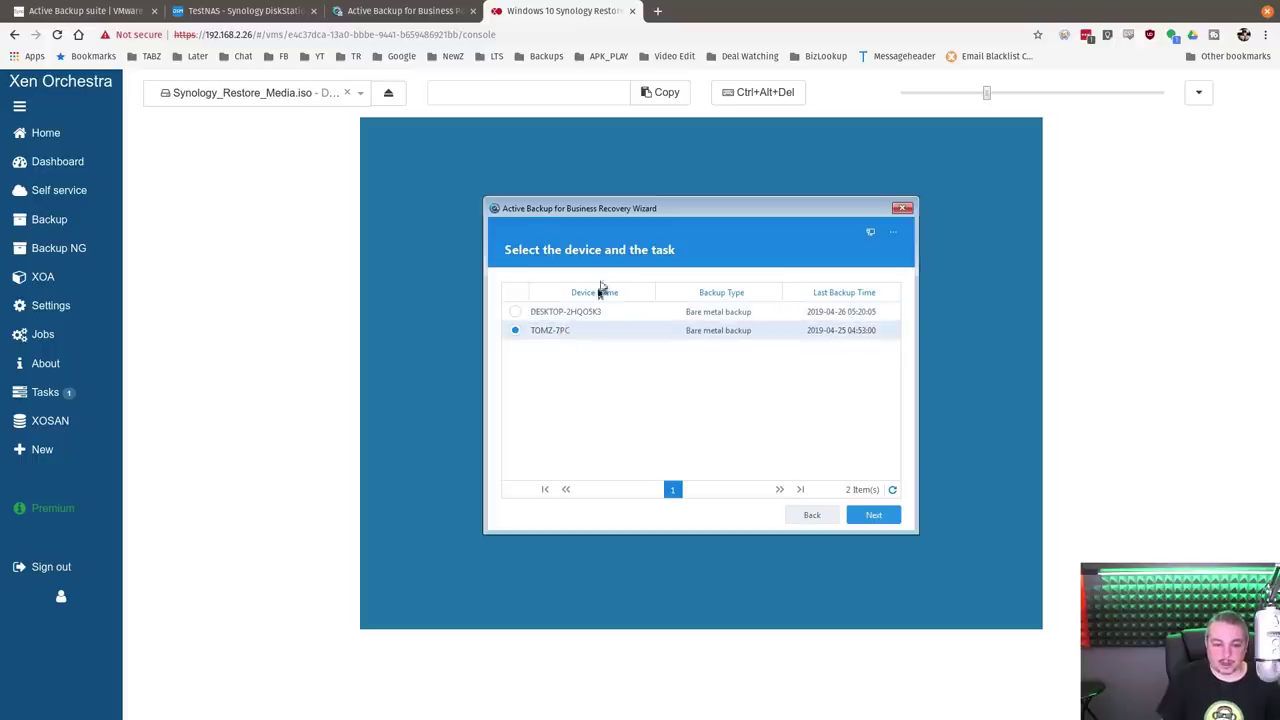
left_click(593, 313)
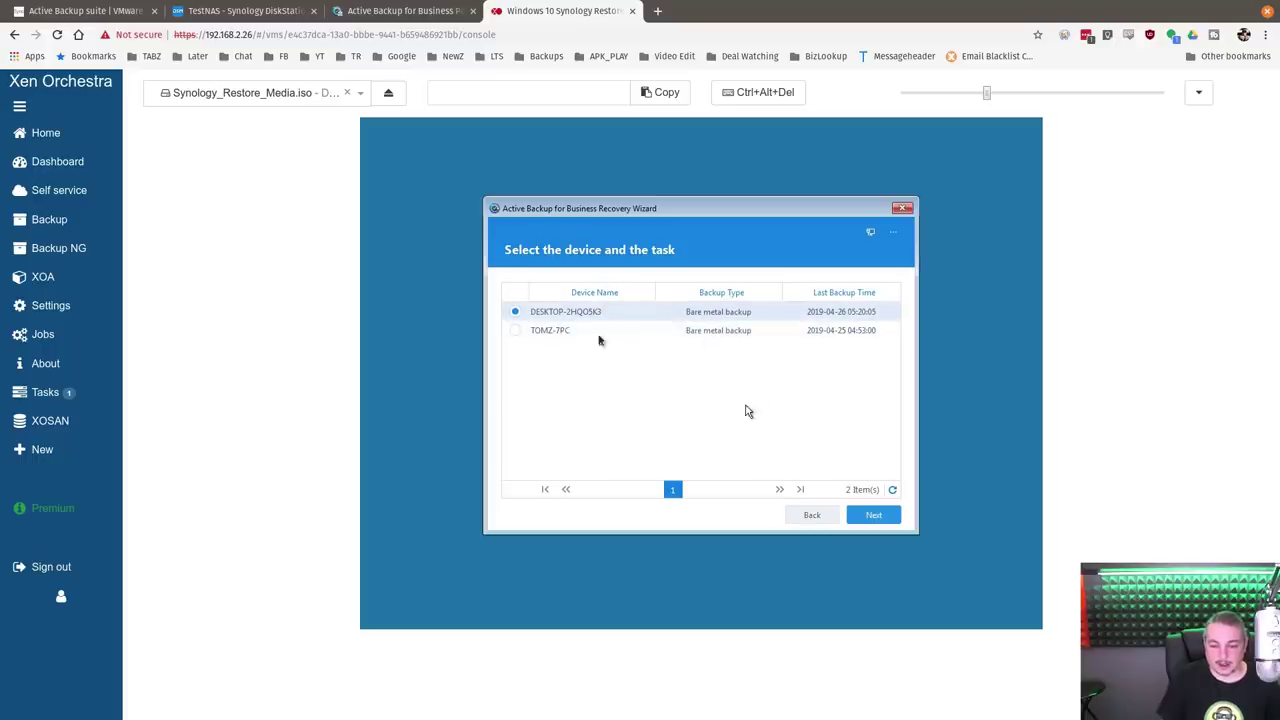
left_click(873, 515)
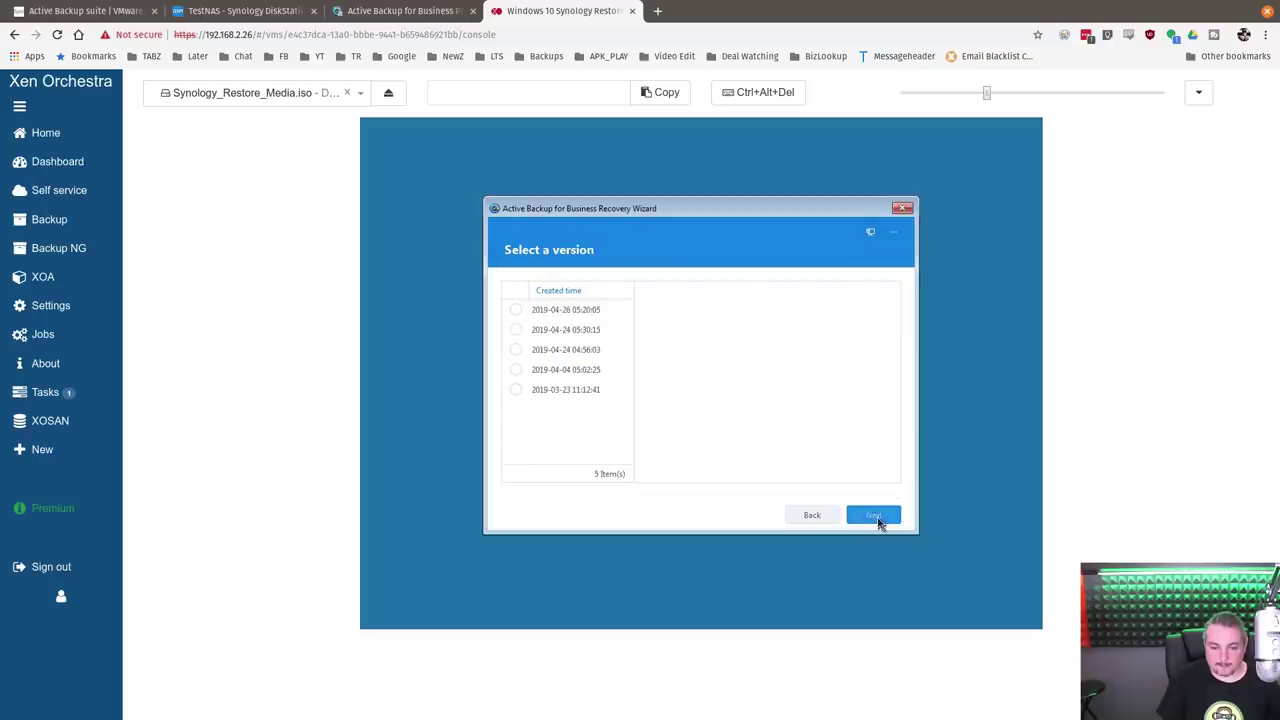
left_click(528, 339)
left_click(532, 370)
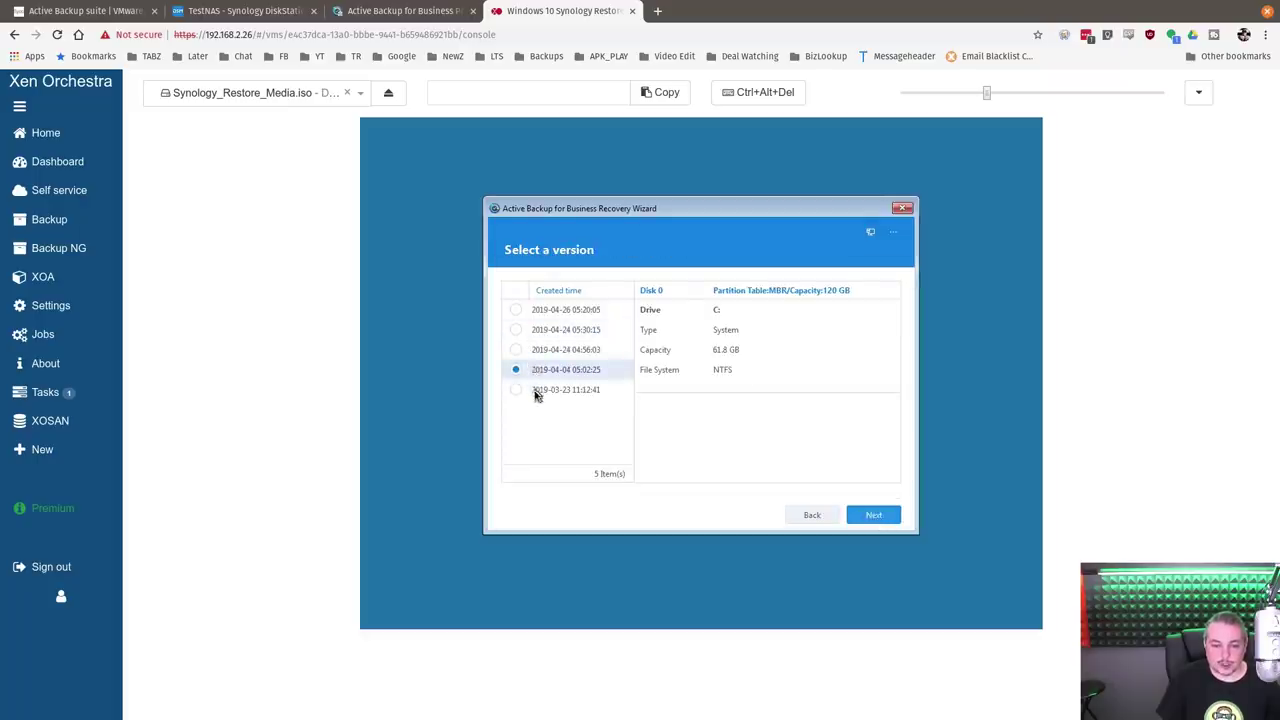
left_click(536, 390)
left_click(544, 370)
left_click(560, 316)
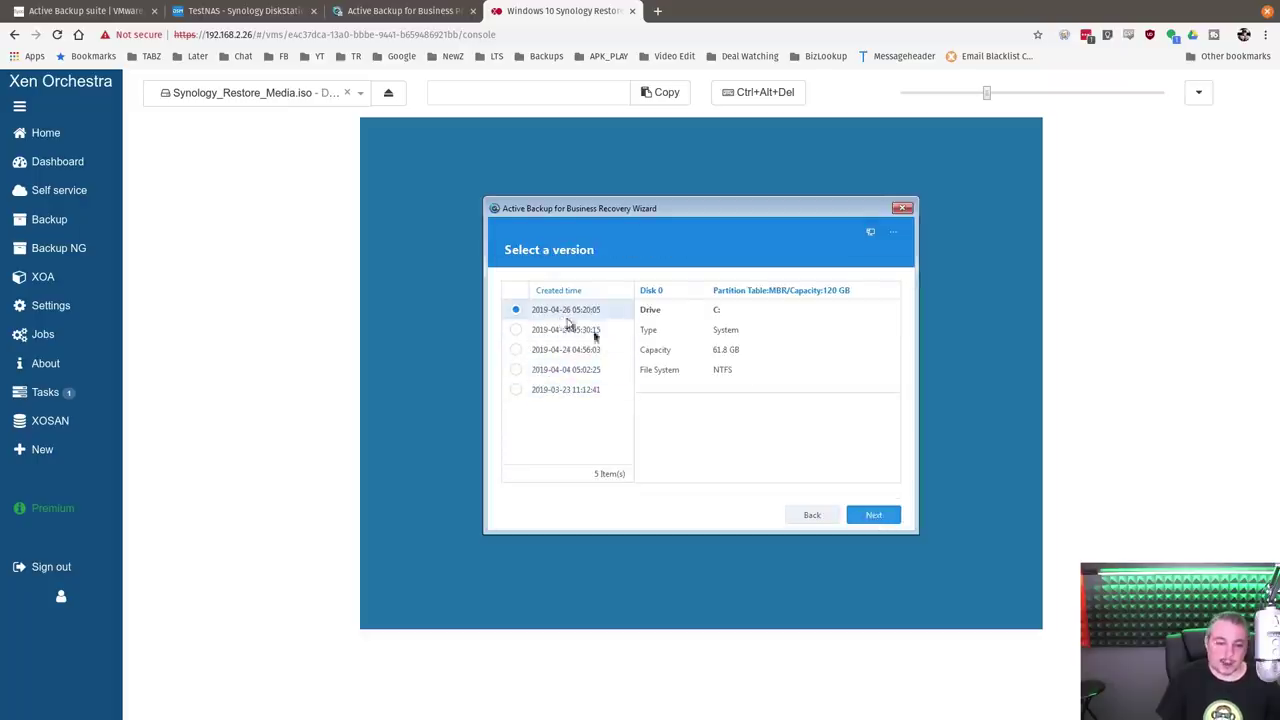
left_click(608, 334)
left_click(599, 314)
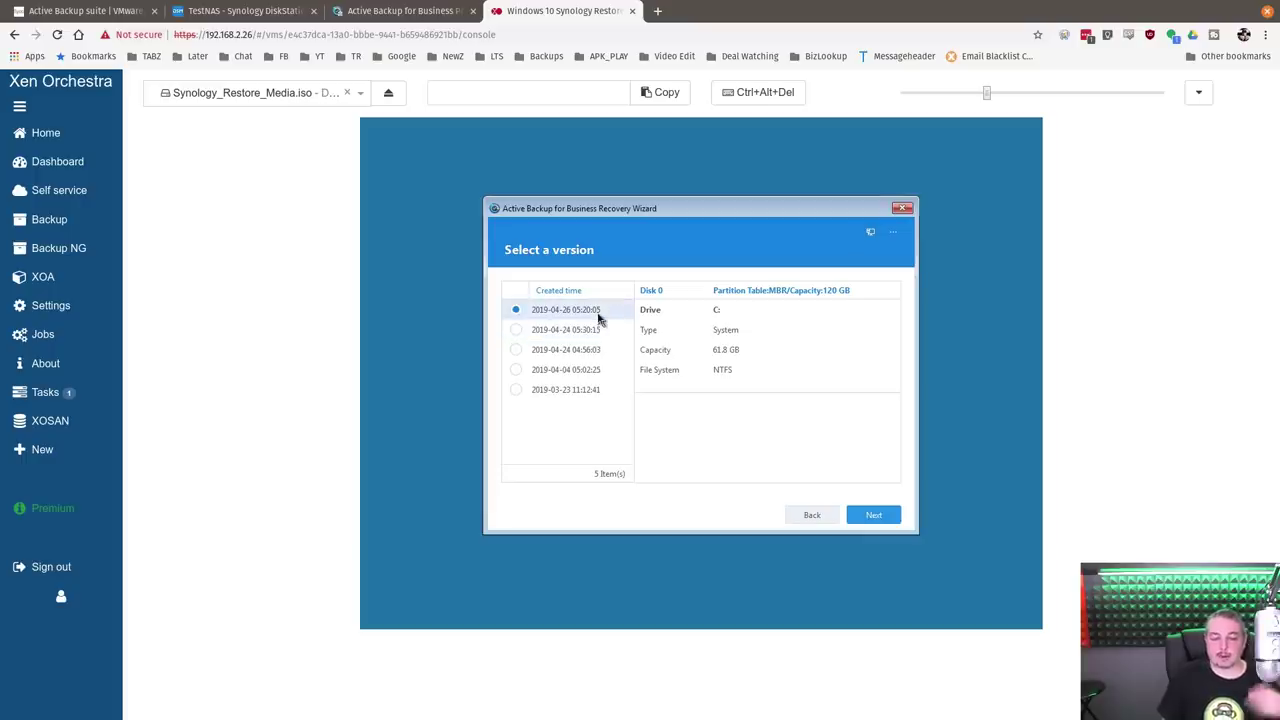
left_click(588, 390)
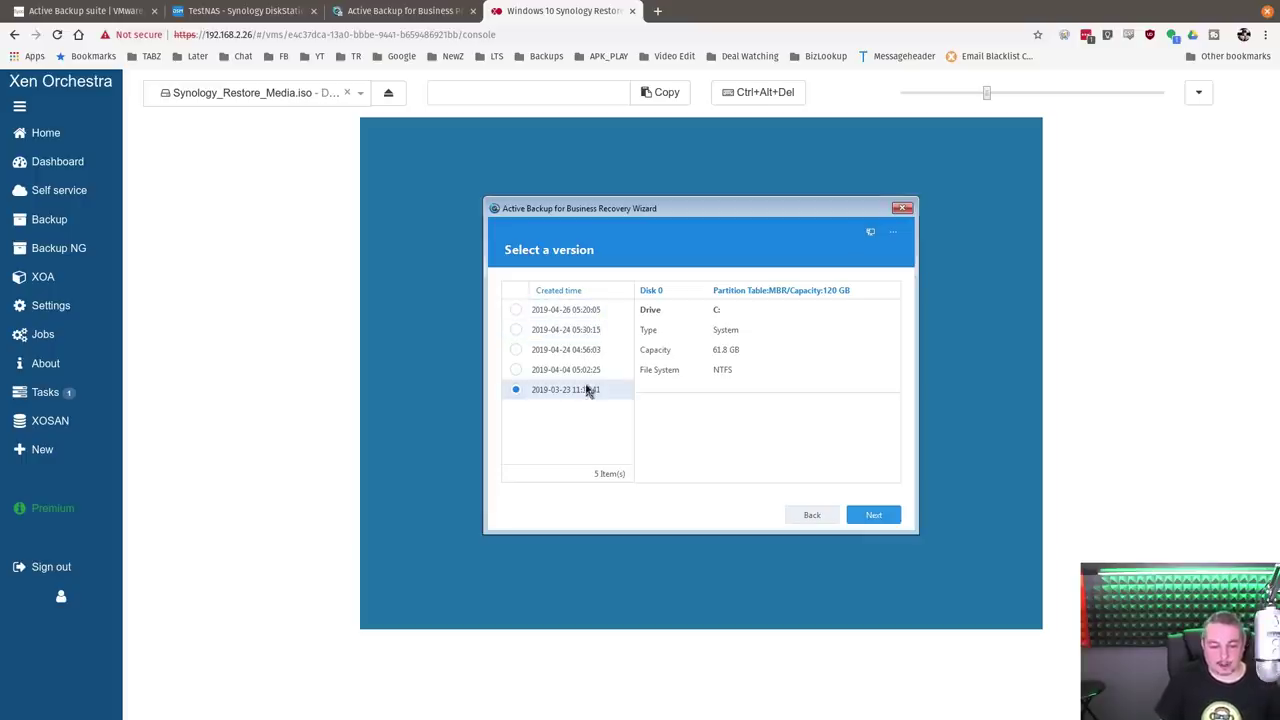
left_click(590, 370)
left_click(590, 350)
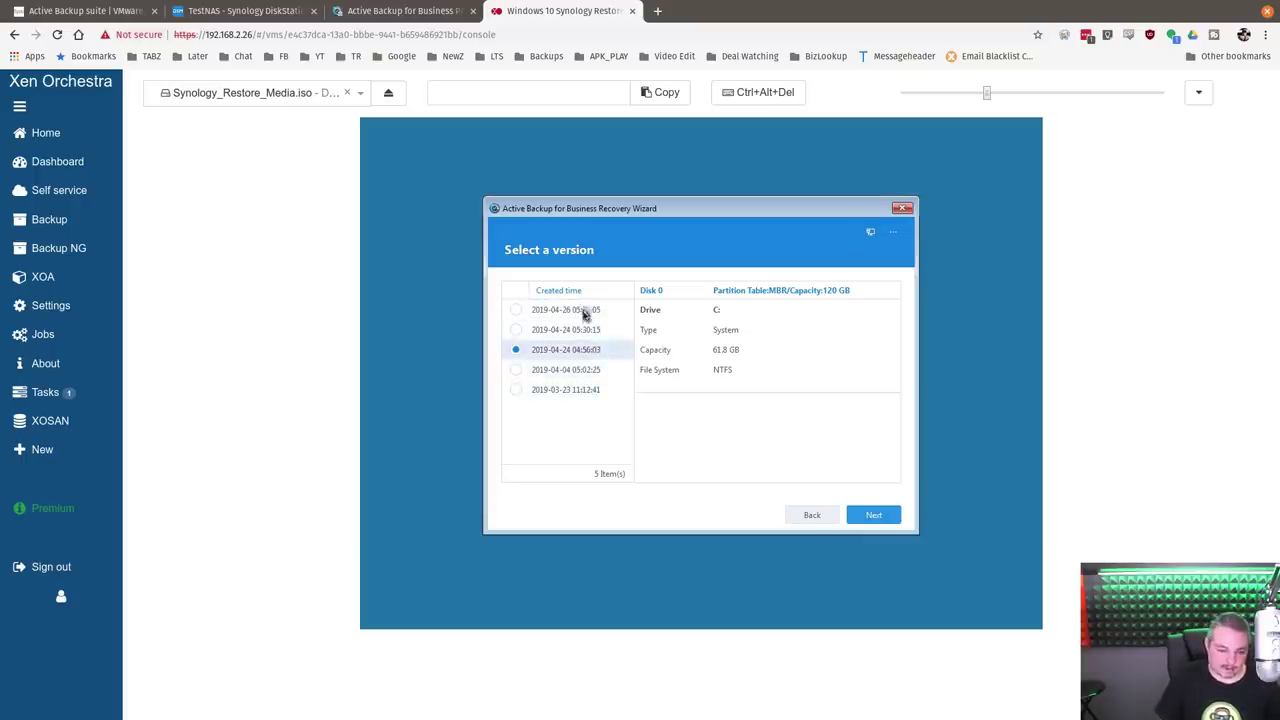
left_click(568, 389)
left_click(560, 316)
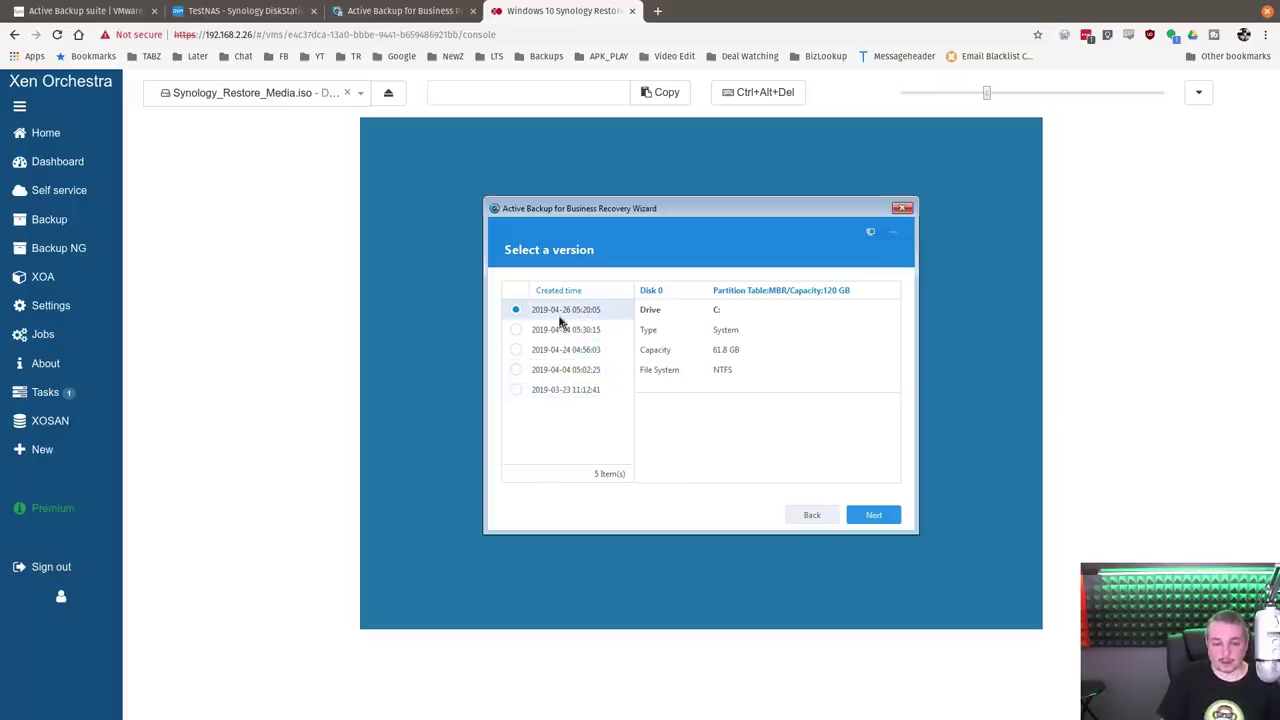
left_click(571, 353)
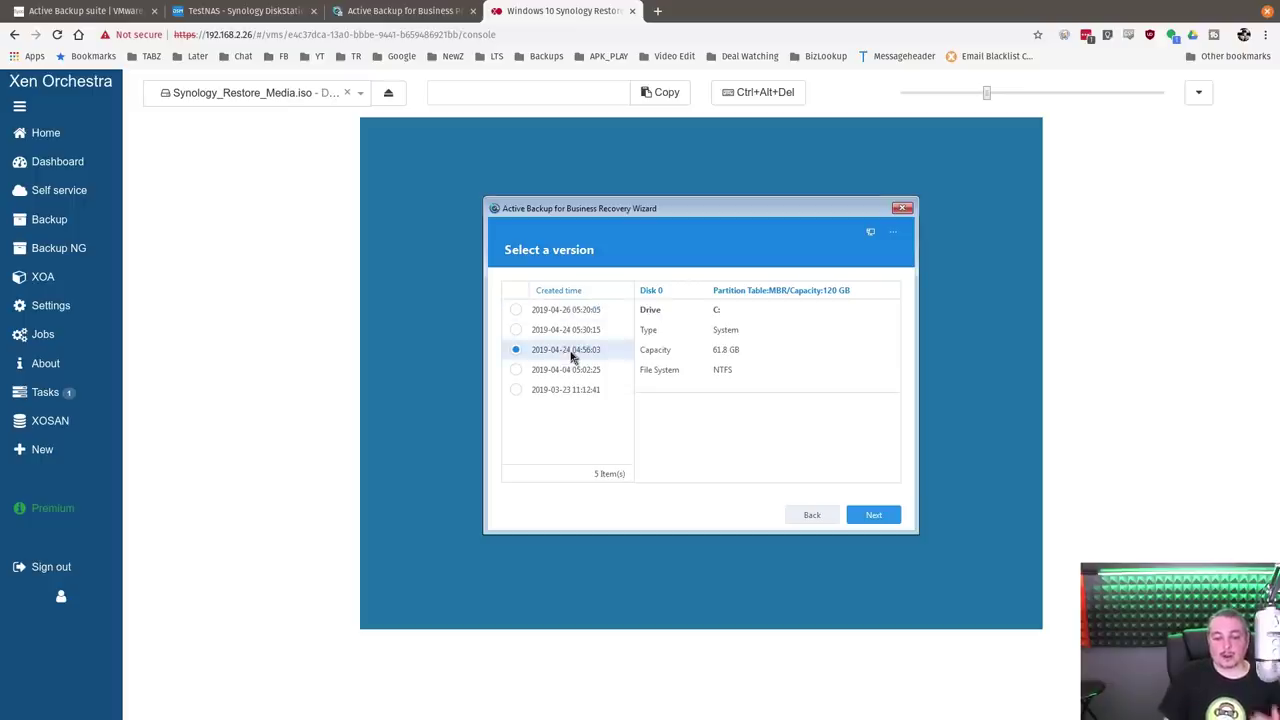
left_click(583, 375)
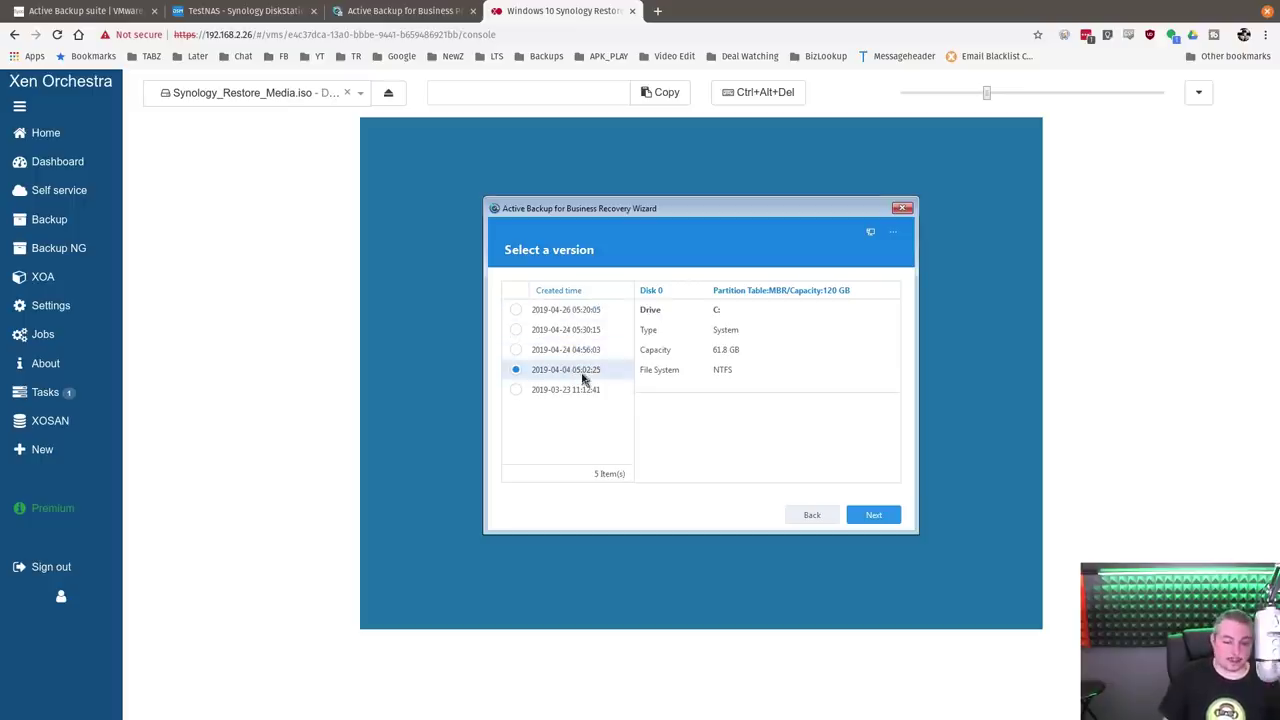
left_click(578, 350)
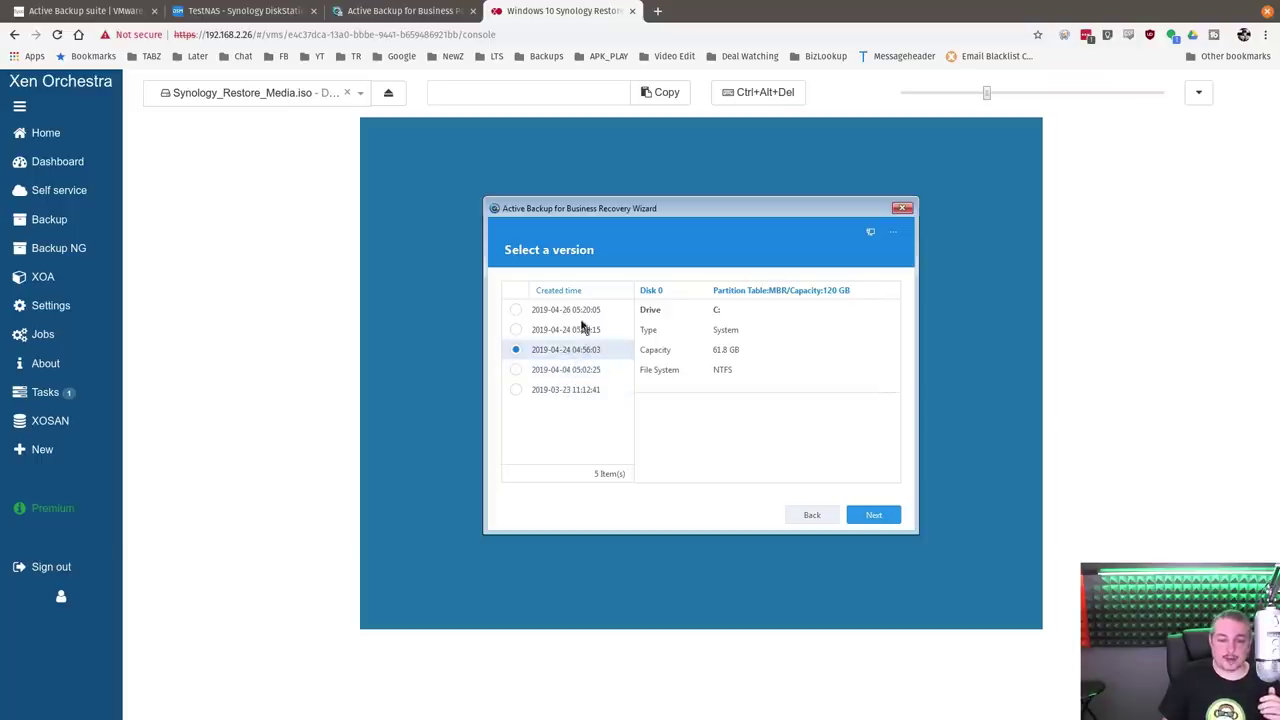
left_click(580, 330)
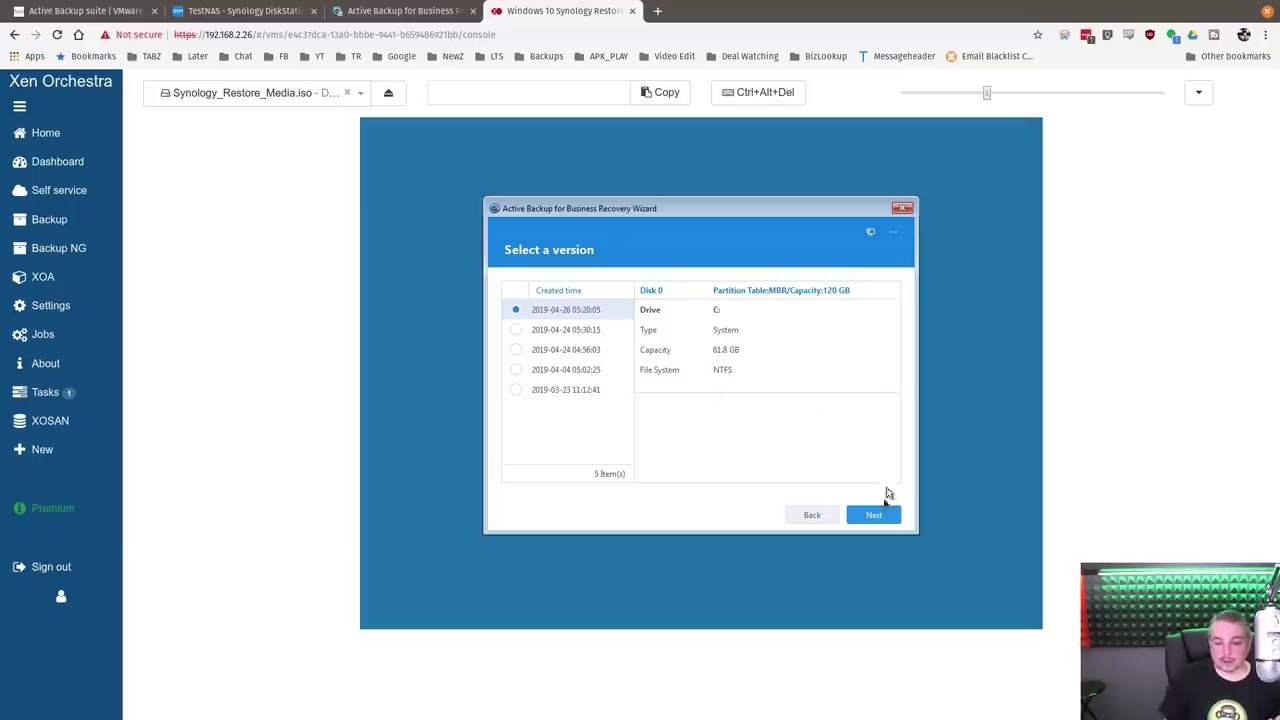
left_click(584, 330)
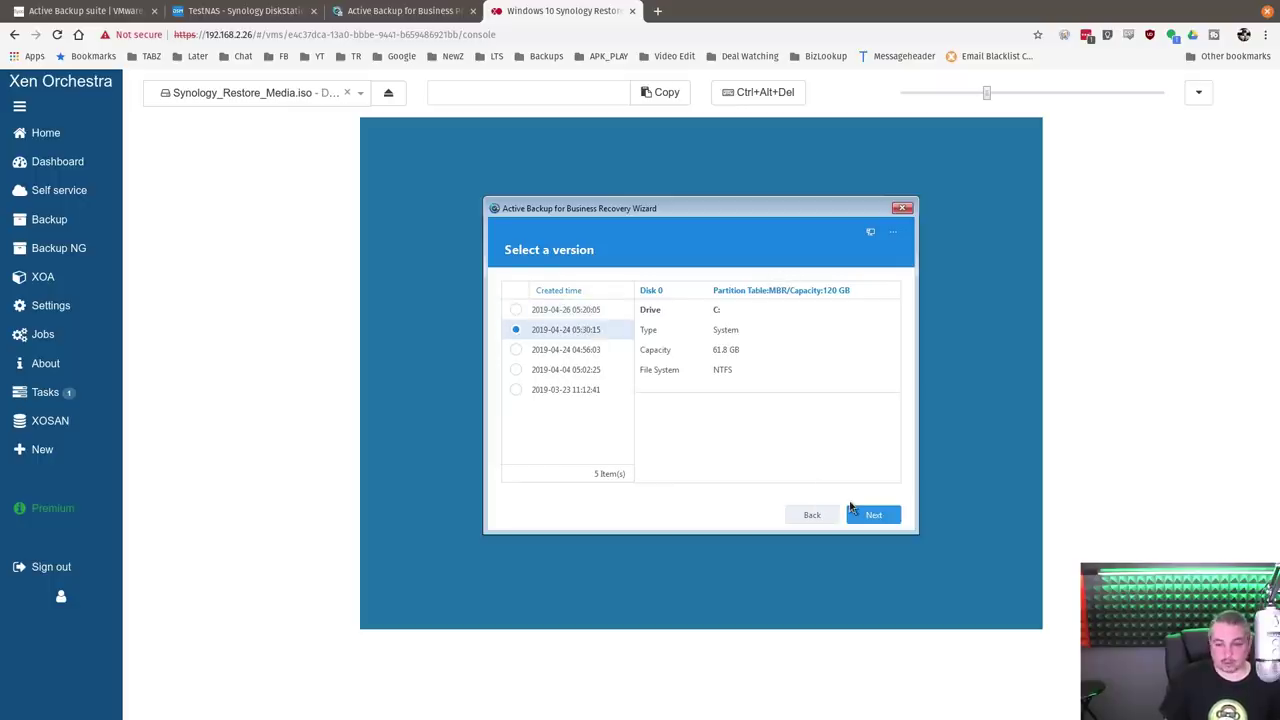
left_click(520, 310)
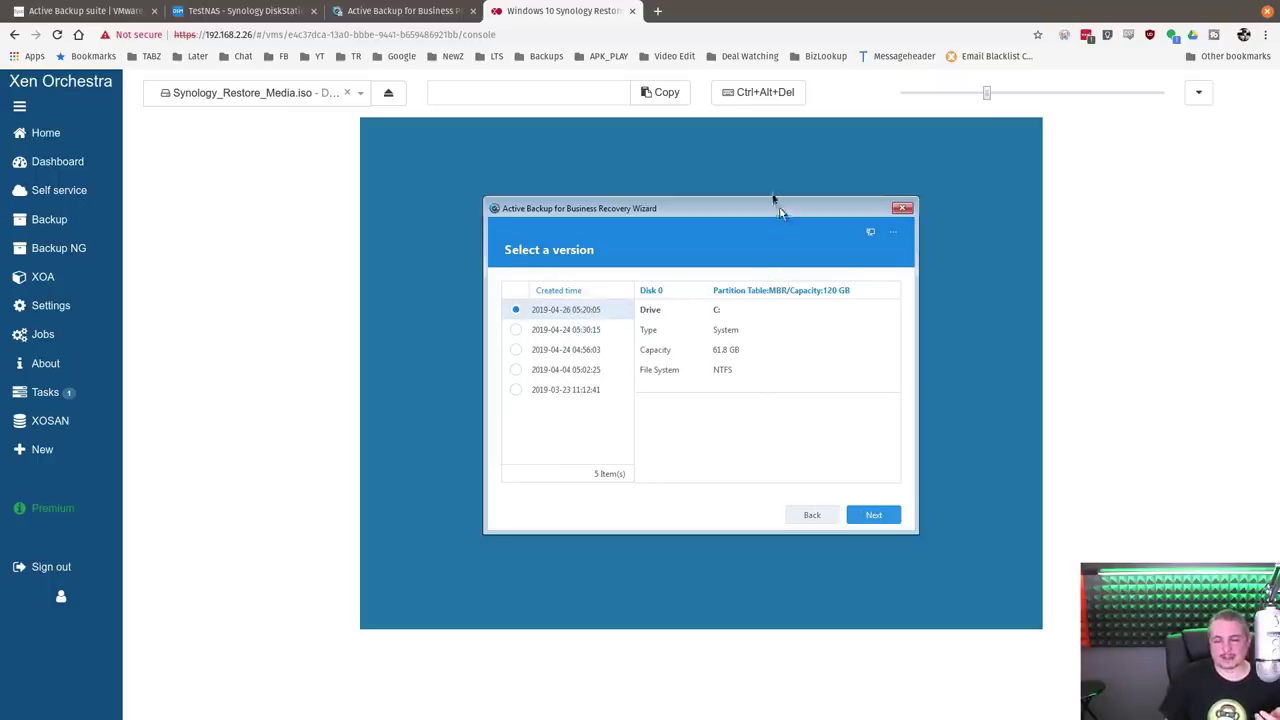
left_click_drag(779, 210, 773, 197)
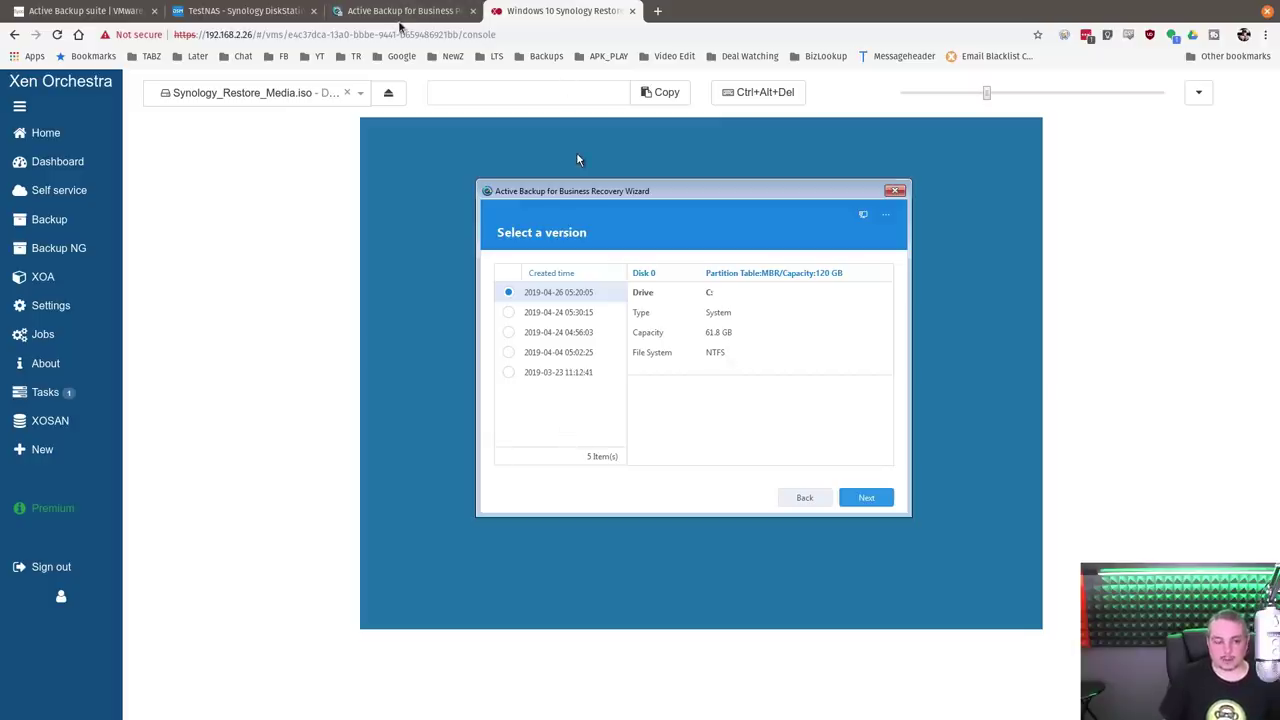
Leave the VM console for the Active Backup portal, then the TestNAS DiskStation desktop.
left_click(400, 12)
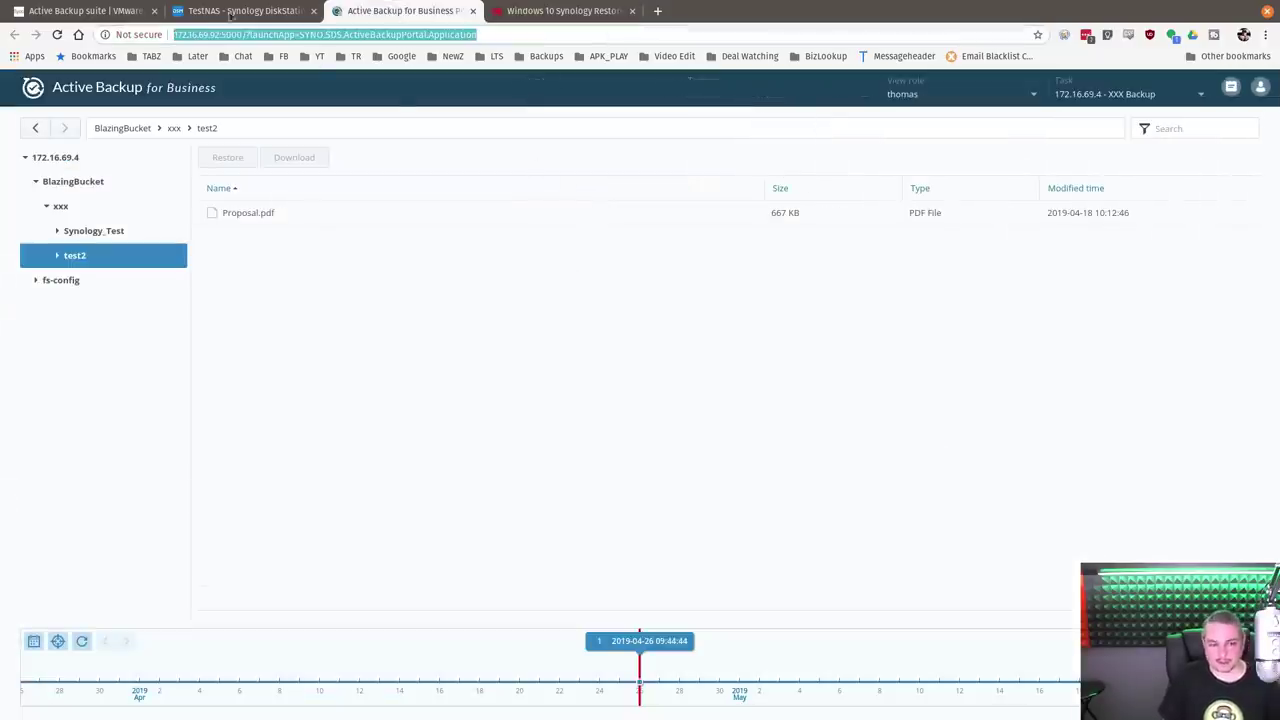
left_click(230, 12)
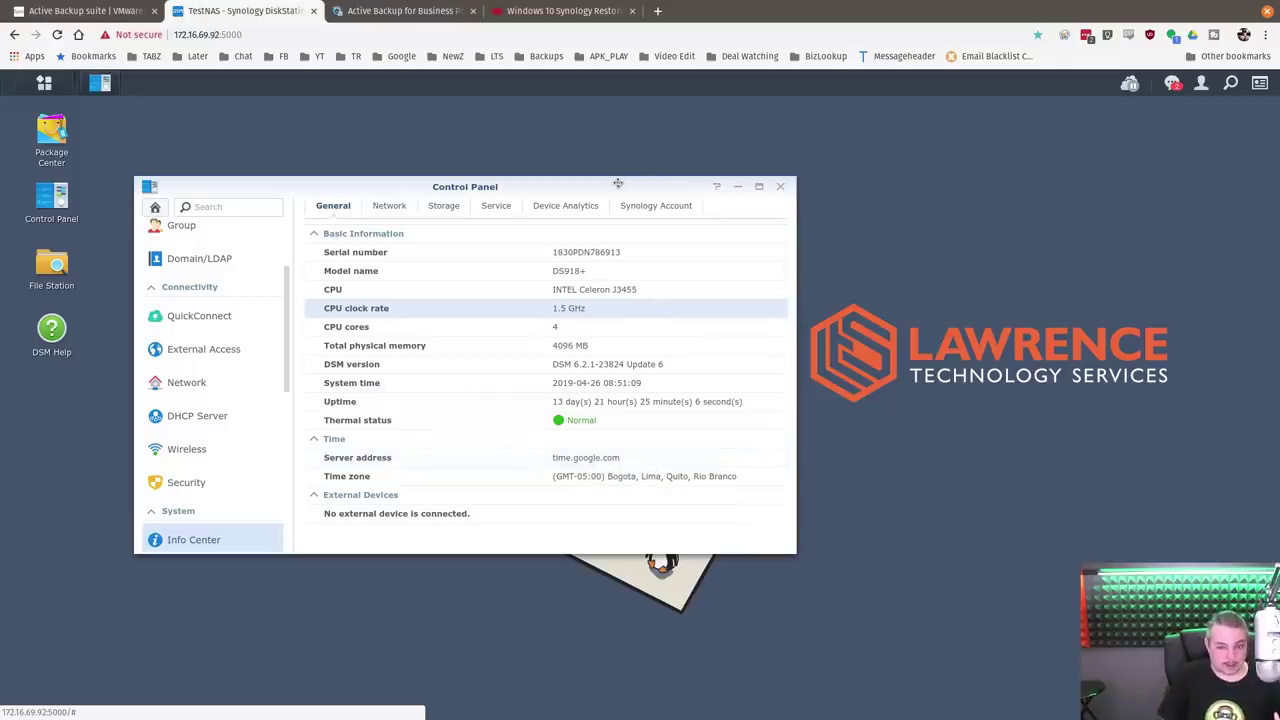
left_click_drag(618, 184, 705, 149)
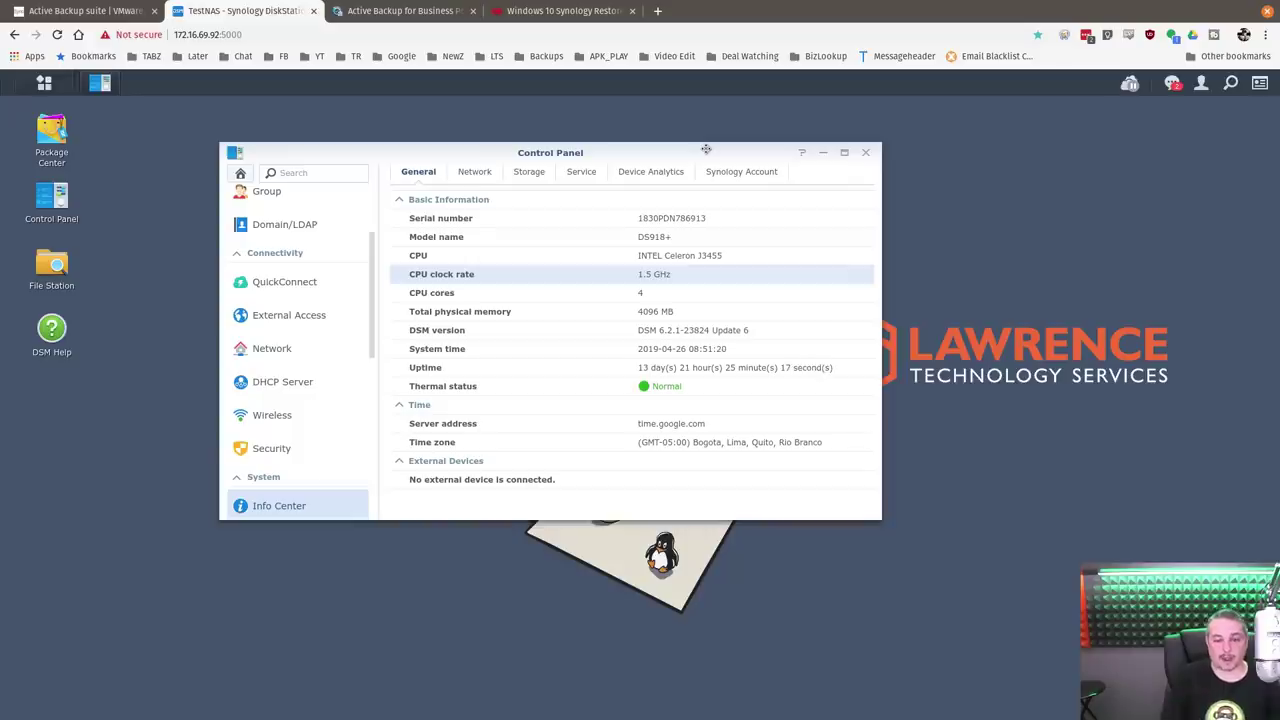